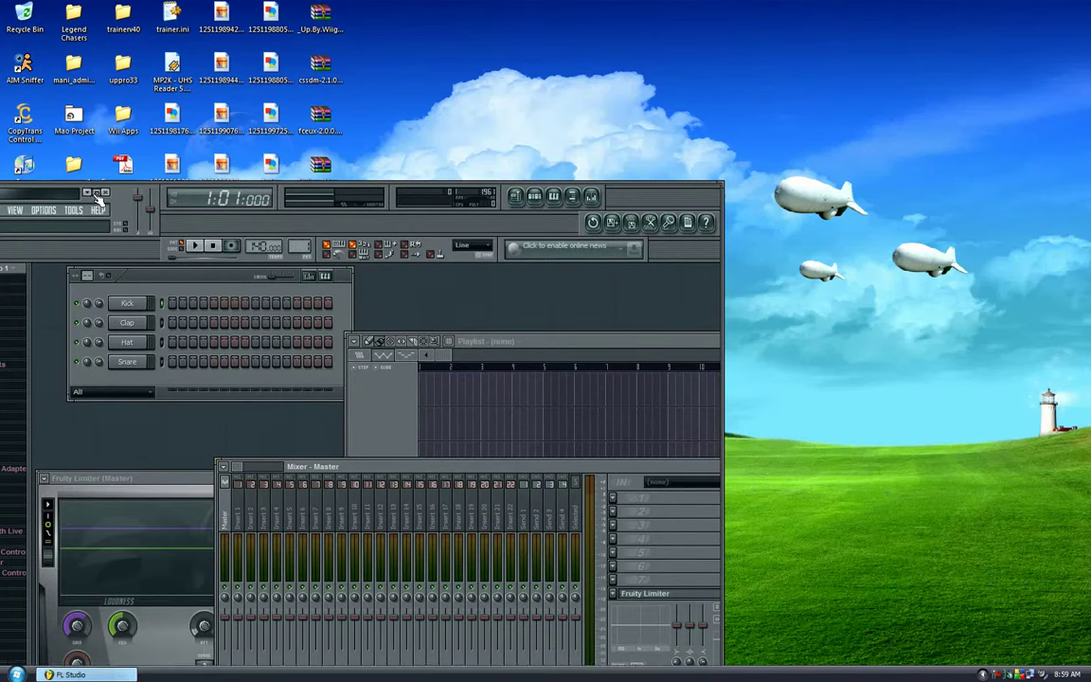
Maximize the FL Studio window so the browser, step sequencer, Playlist and mixer fill the screen.
click(95, 193)
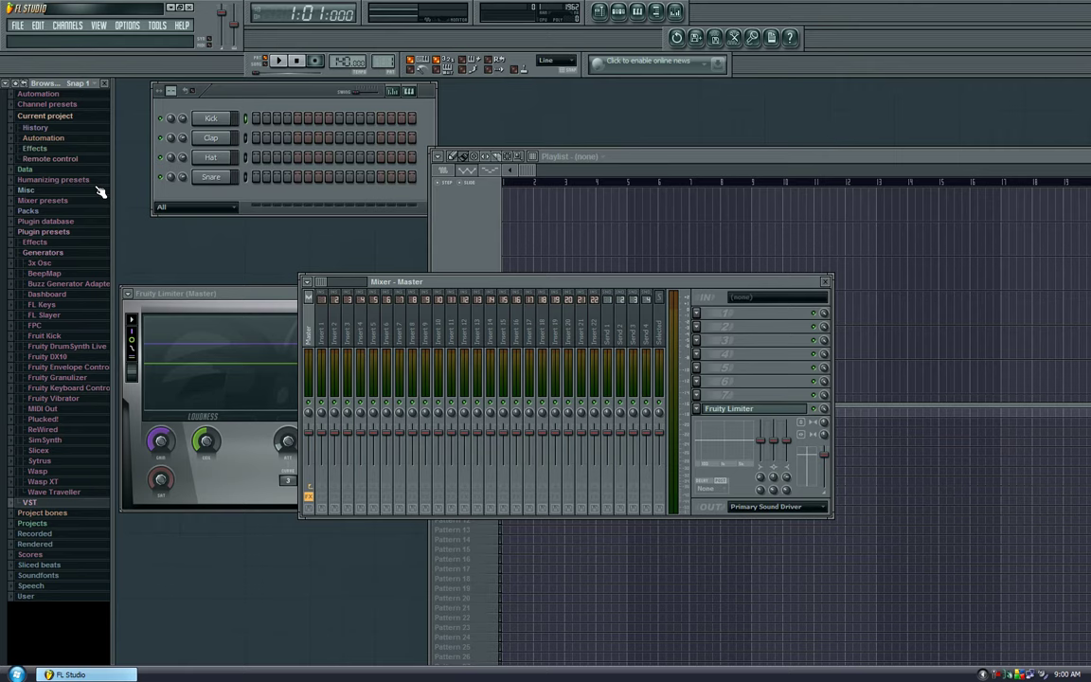
Bring the Playlist over the mixer, move it up and widen it, then browse the File and Channels menus.
drag(702, 161, 743, 589)
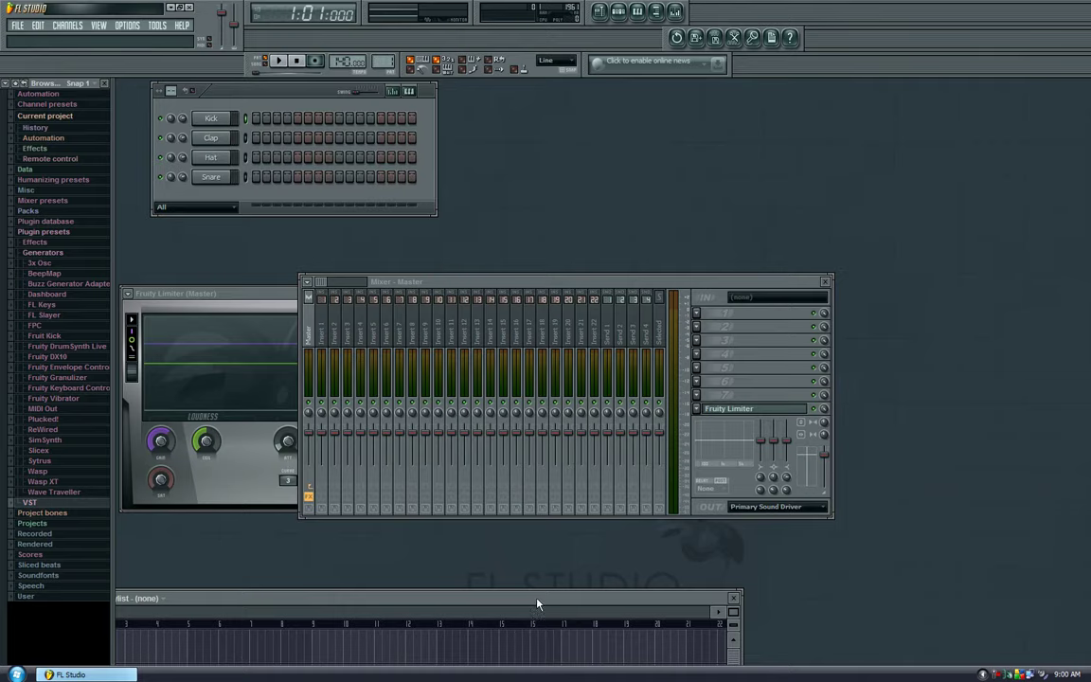
drag(537, 604, 937, 78)
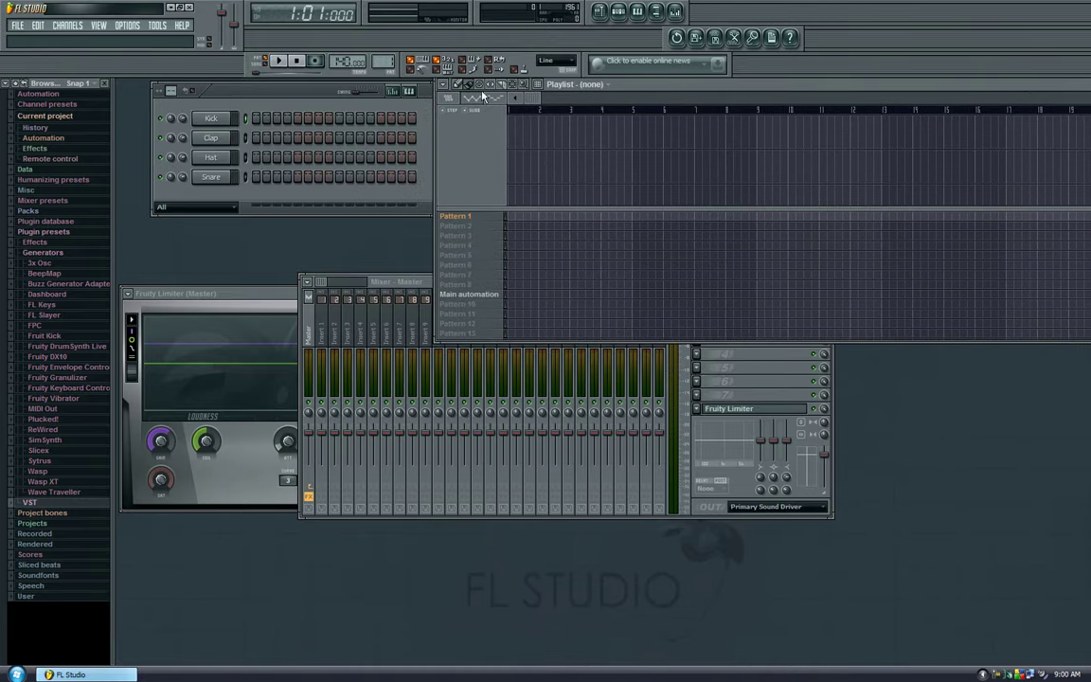
click(19, 26)
mouse_move(67, 25)
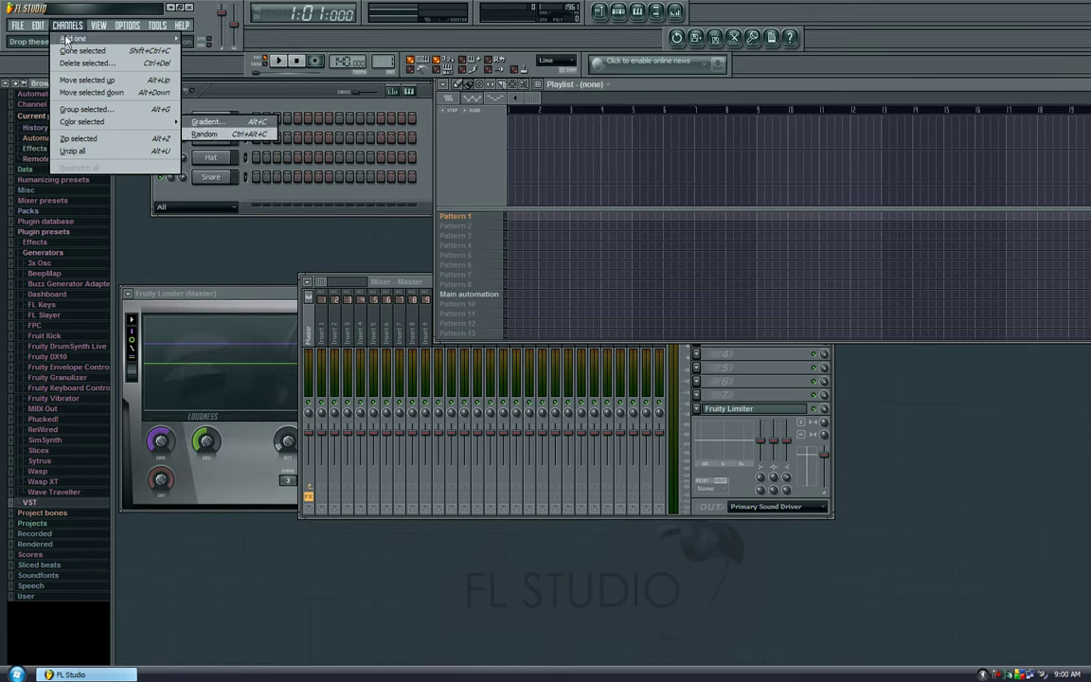
mouse_move(29, 25)
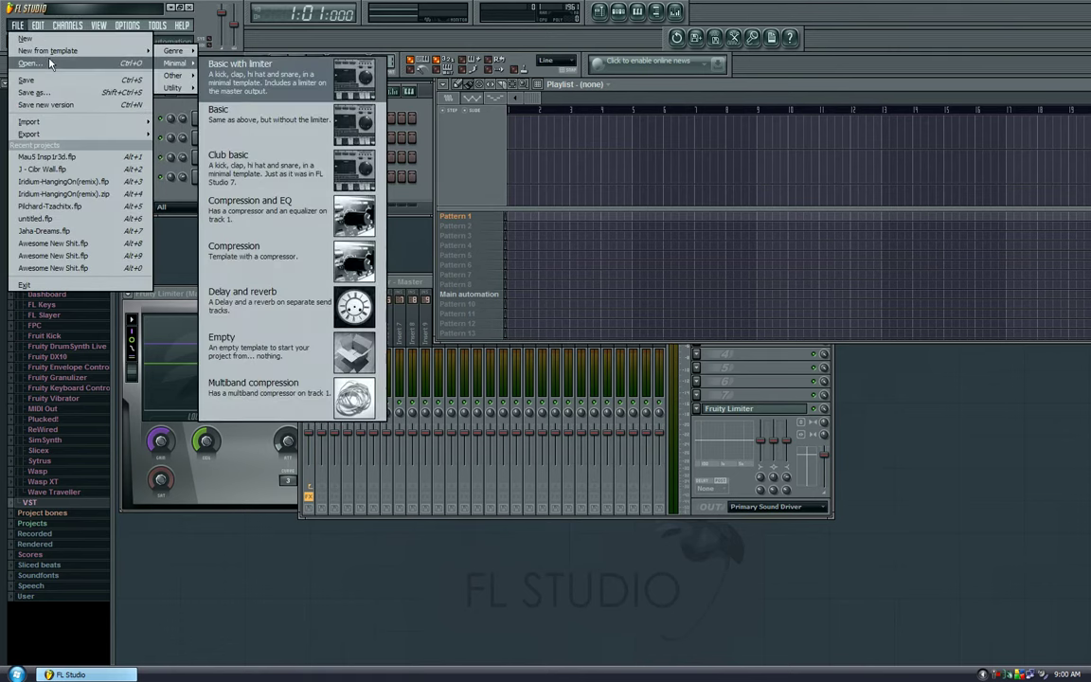
mouse_move(176, 89)
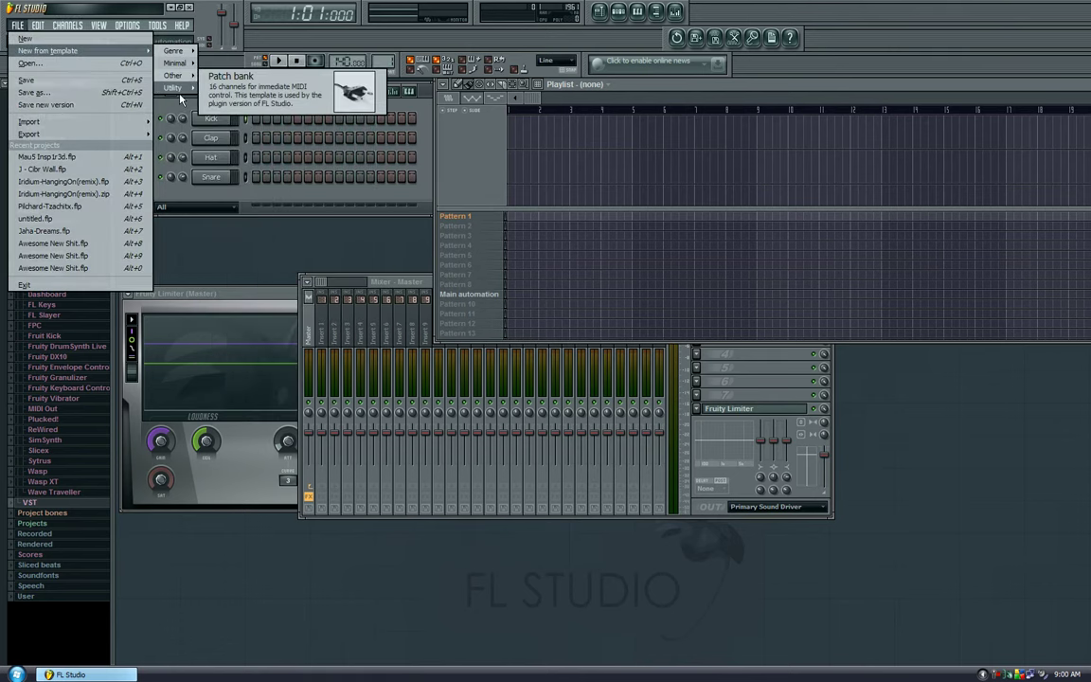
mouse_move(192, 55)
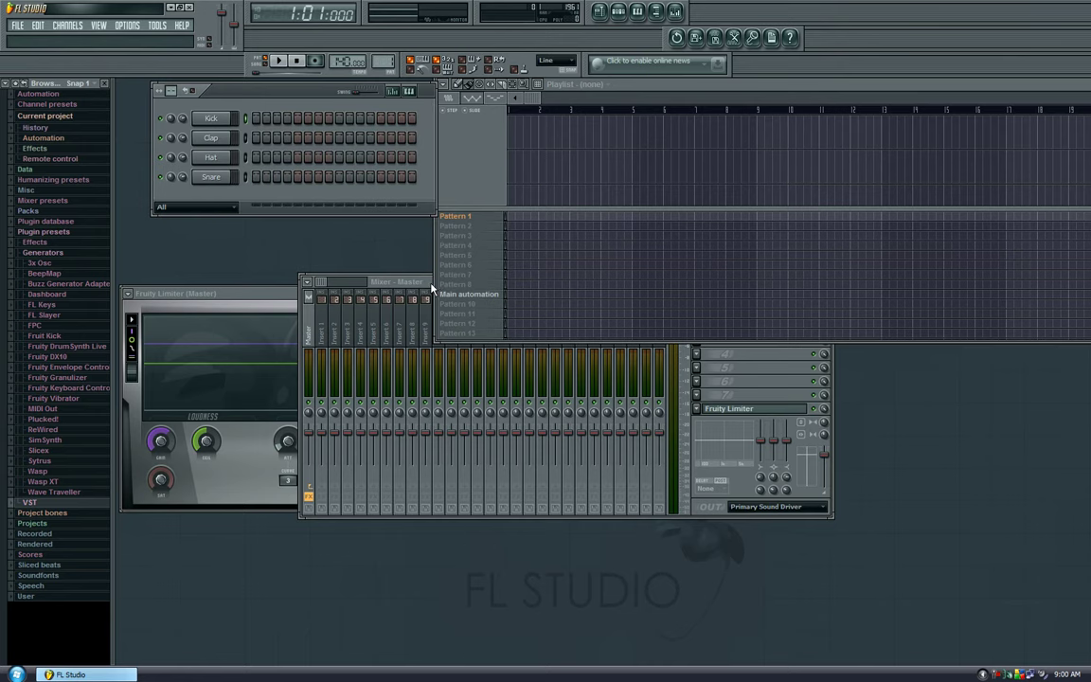
Move the mixer and Fruity Limiter windows apart so both are reachable.
drag(432, 287, 625, 371)
click(383, 306)
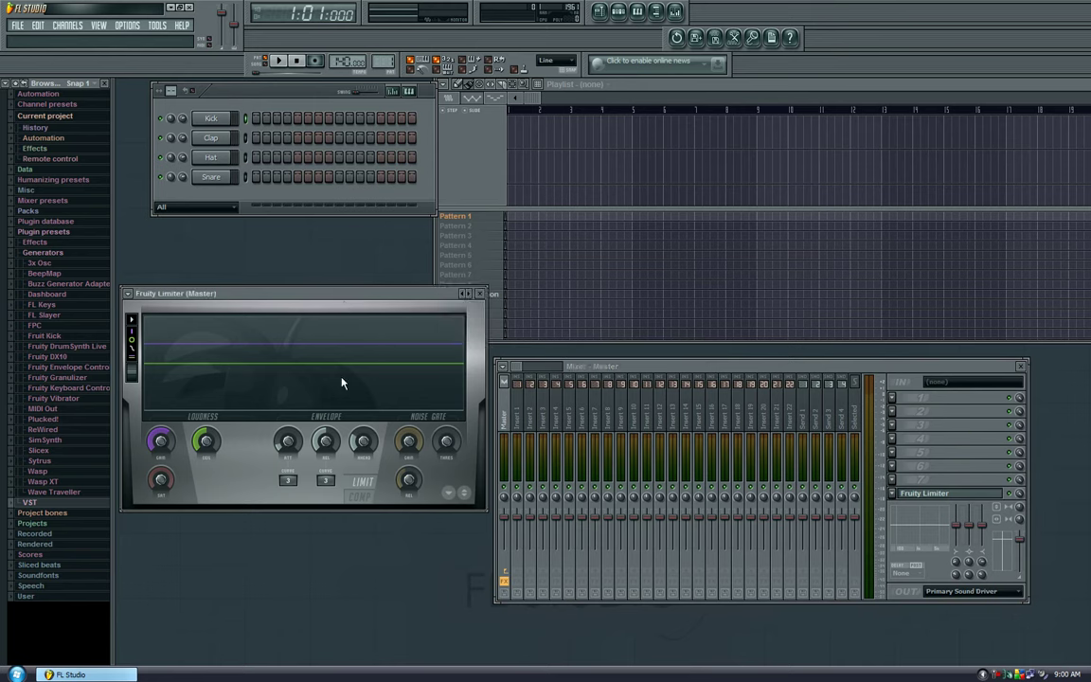
drag(340, 296, 344, 373)
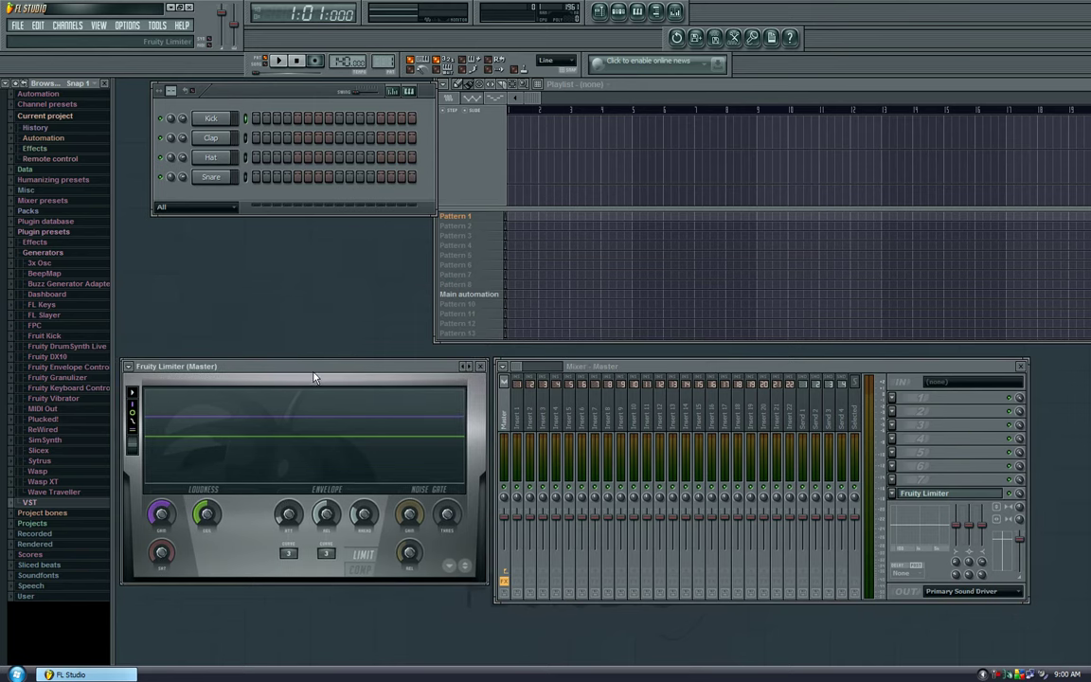
mouse_move(316, 377)
mouse_down()
mouse_move(324, 348)
mouse_move(312, 384)
mouse_move(319, 376)
mouse_up()
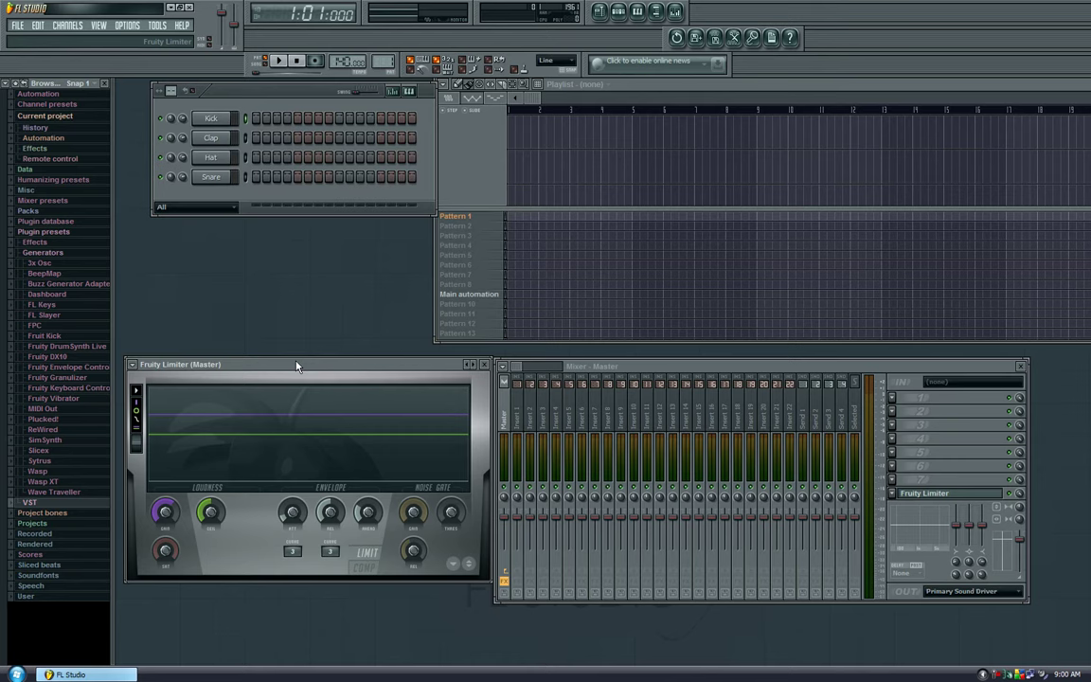
drag(296, 367, 322, 378)
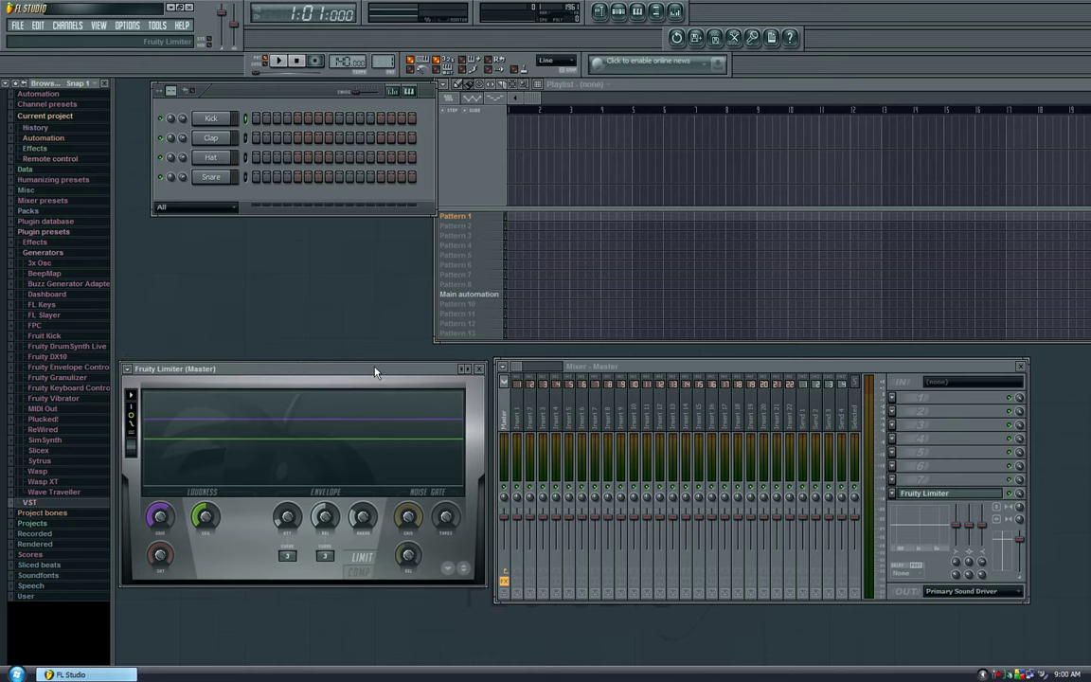
Close the Fruity Limiter window and then the mixer window.
click(481, 368)
drag(758, 368, 690, 371)
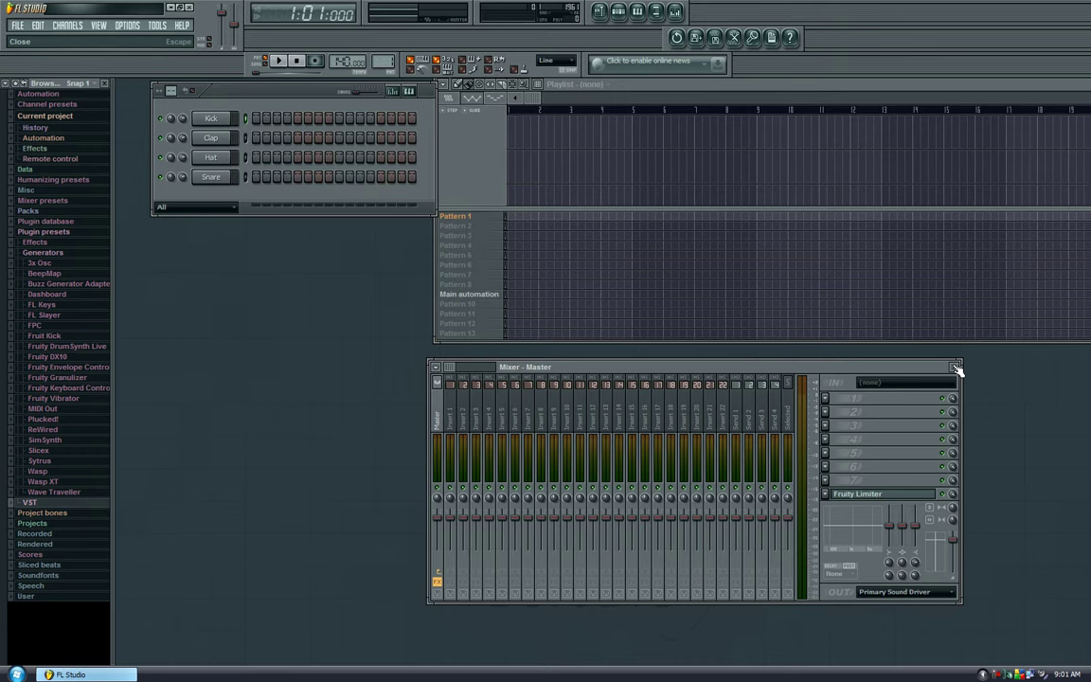
click(955, 369)
Nudge the step sequencer and Playlist windows slightly into new positions.
click(625, 86)
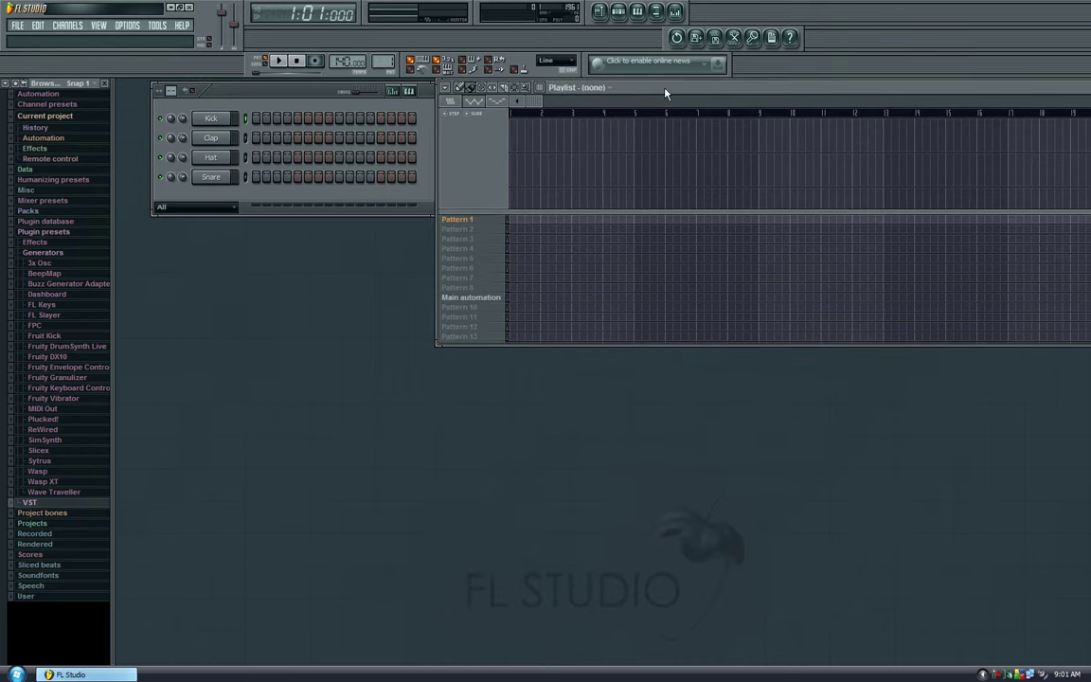
drag(260, 85, 241, 98)
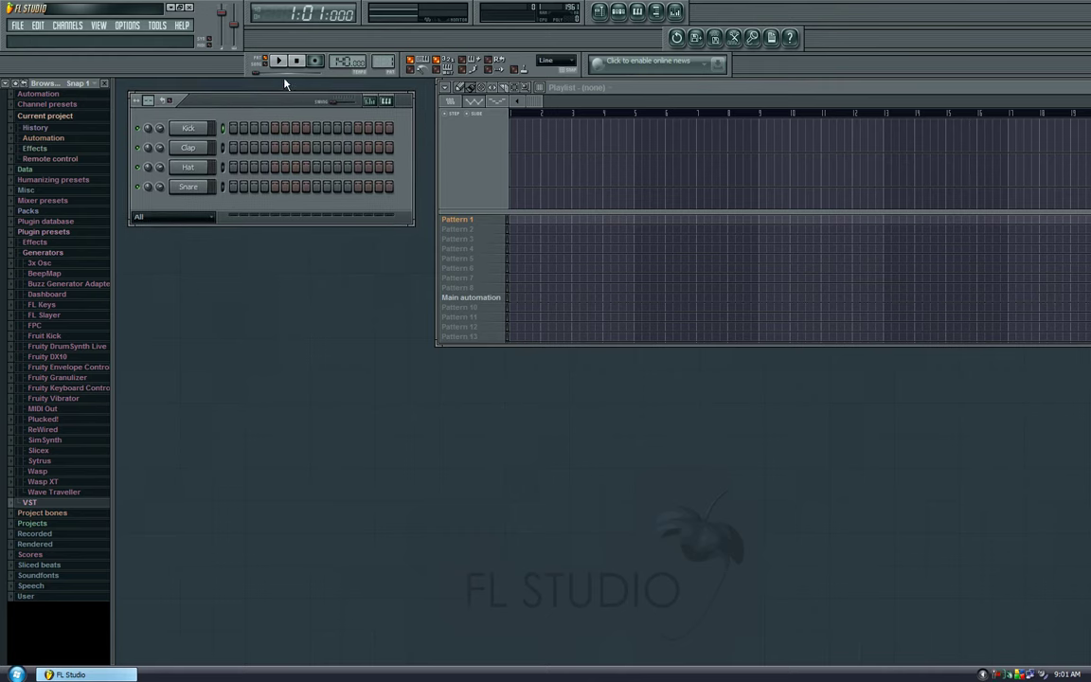
drag(625, 89, 615, 99)
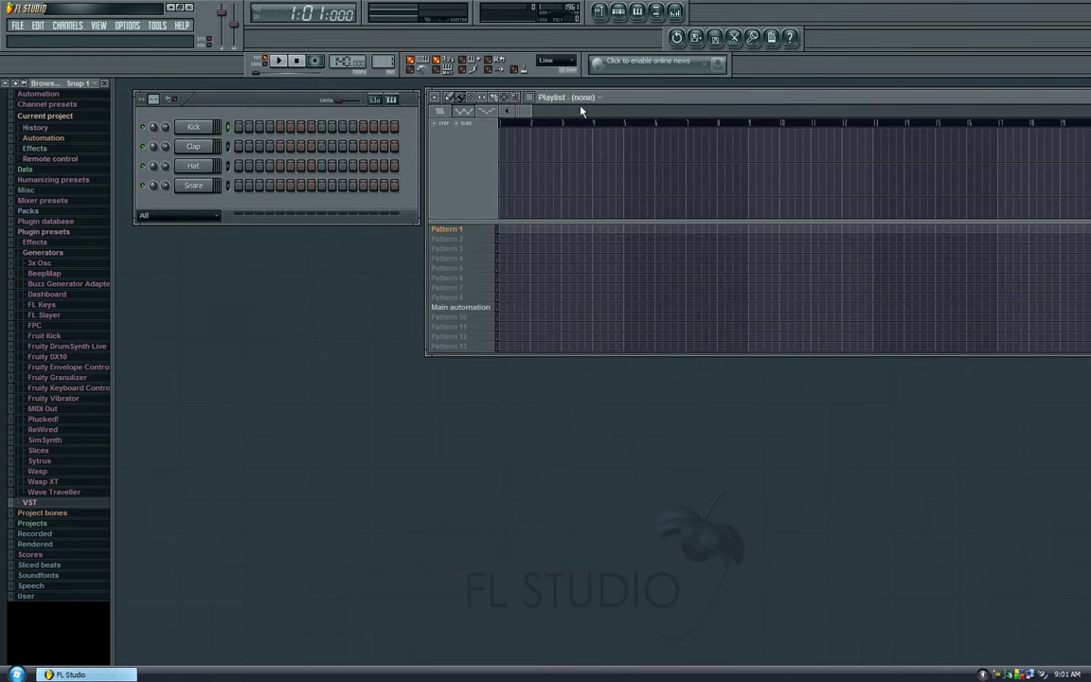
click(243, 104)
drag(242, 103, 234, 107)
Check the View menu, re-nudge the step sequencer, and widen the browser panel.
click(97, 27)
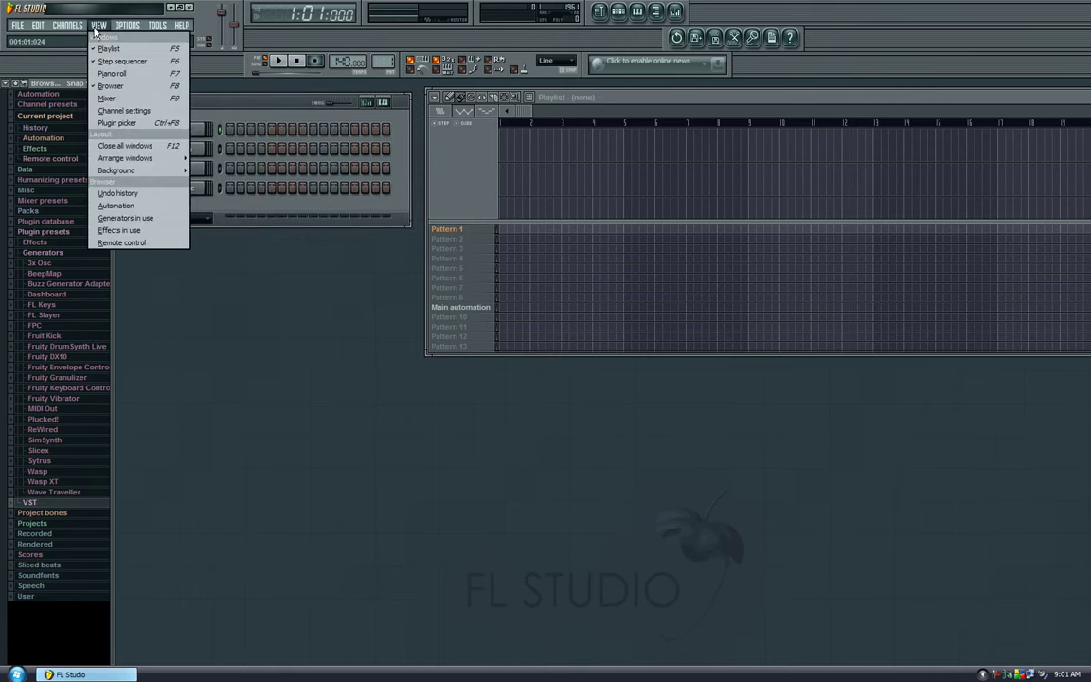
click(96, 31)
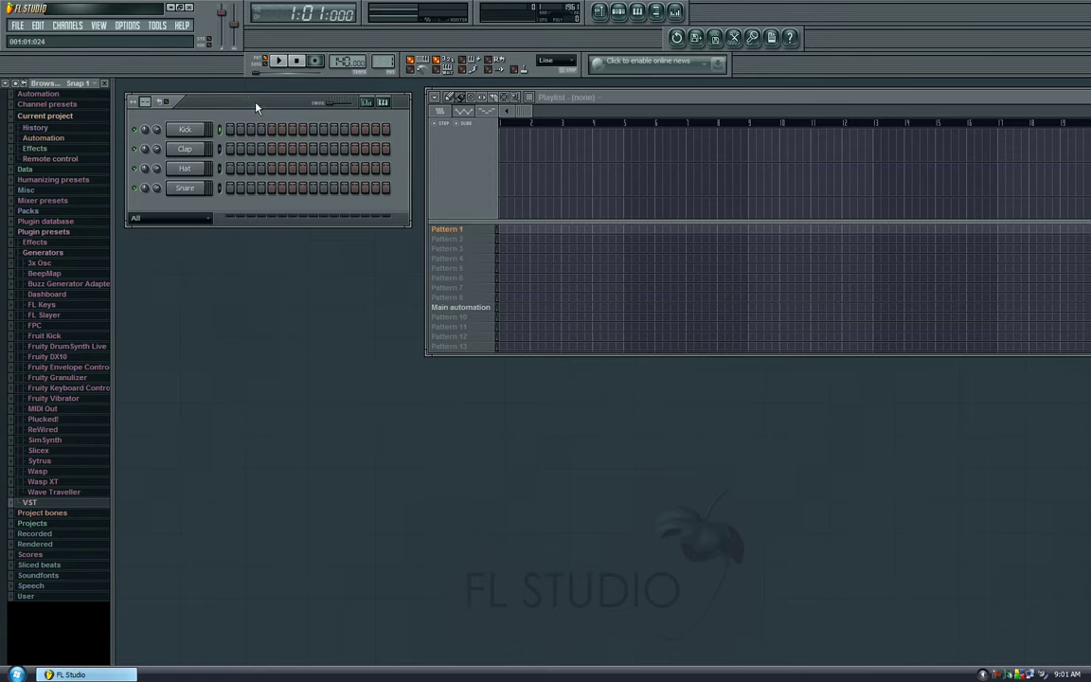
drag(255, 104, 253, 100)
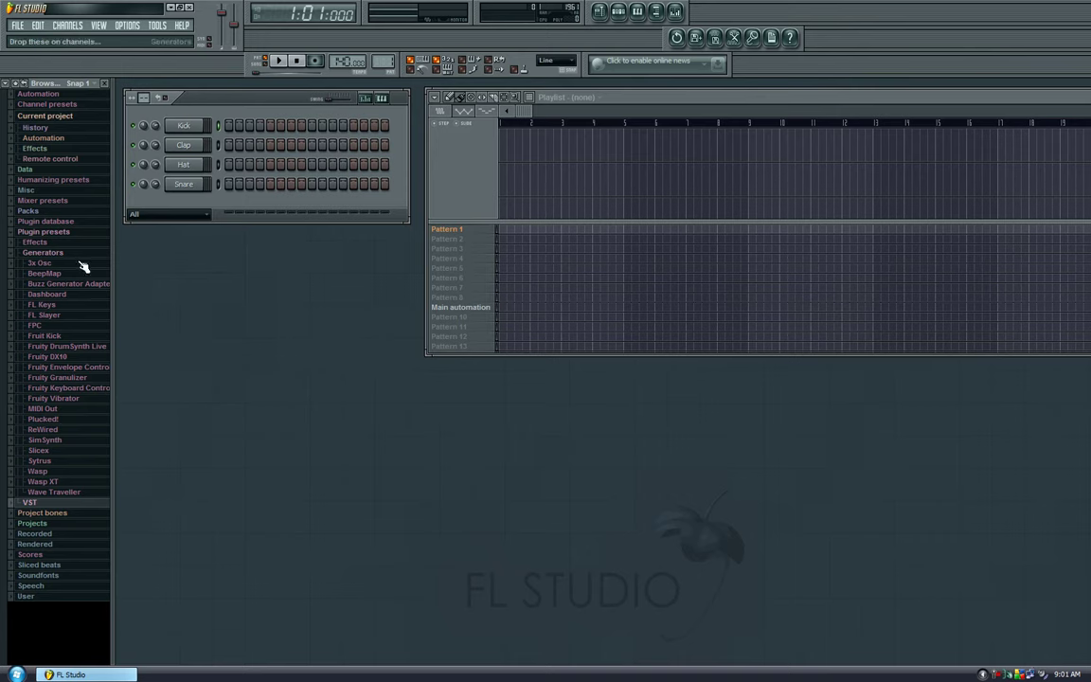
drag(201, 98, 207, 101)
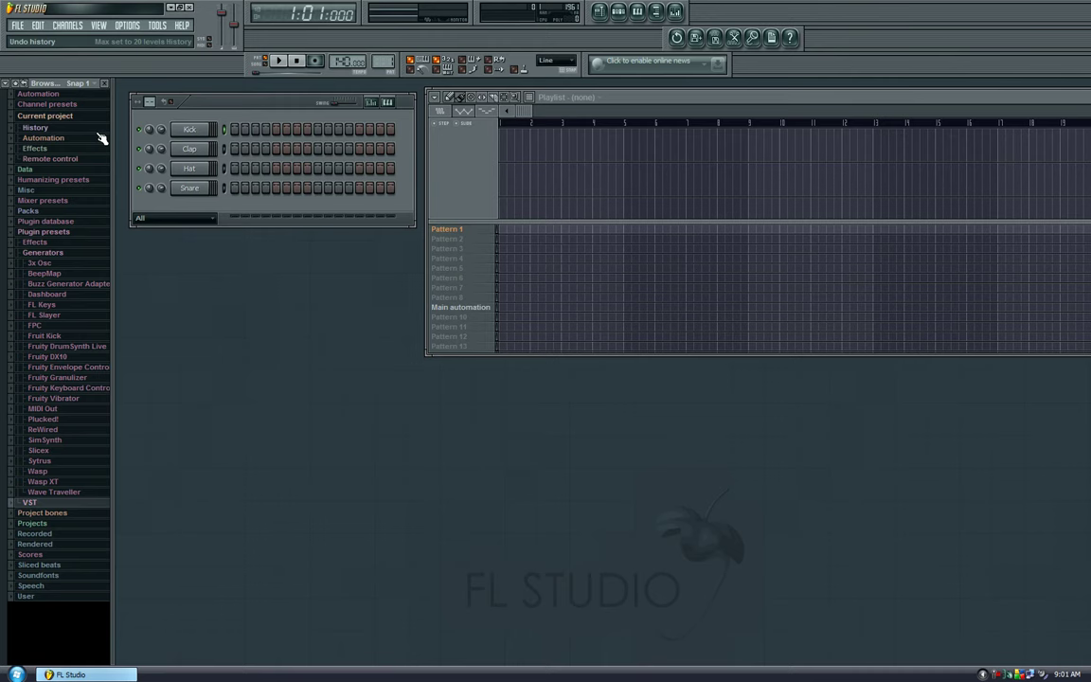
drag(110, 248, 128, 280)
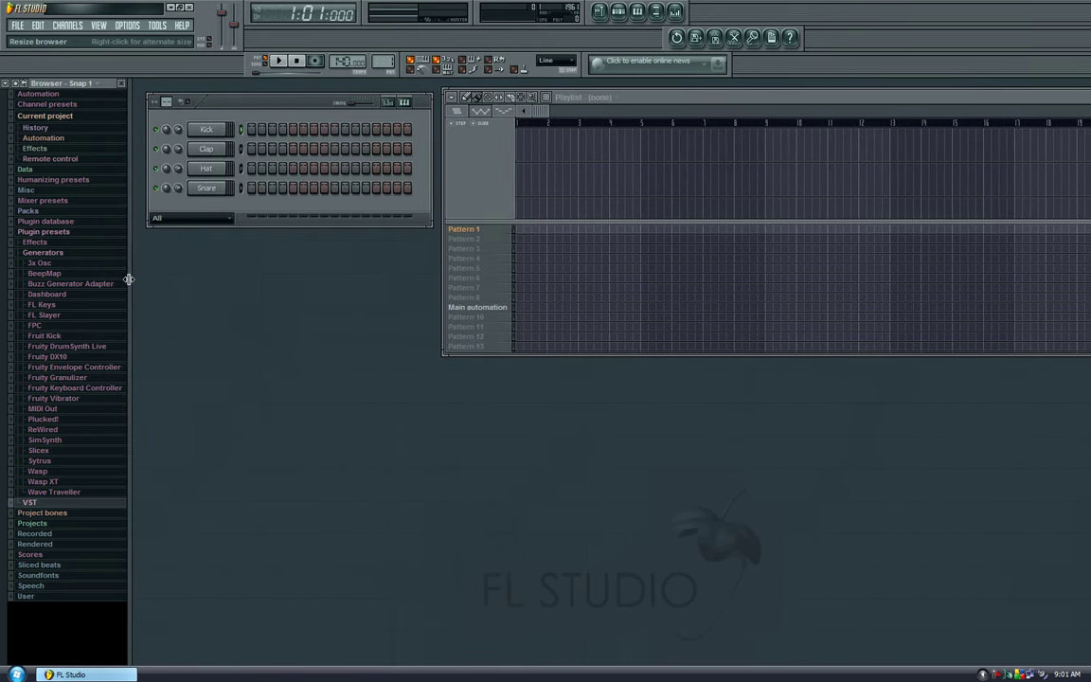
Collapse Plugin presets, expand Packs, and peek into the Loops, Drum Loops, Pads and Basses folders.
click(20, 232)
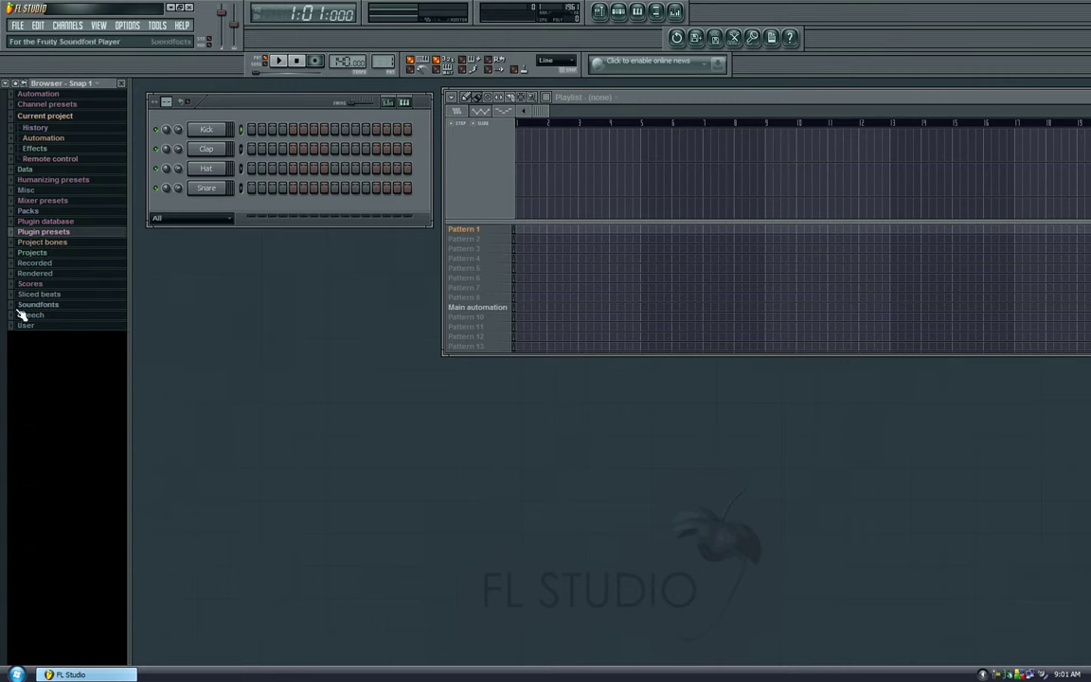
click(16, 171)
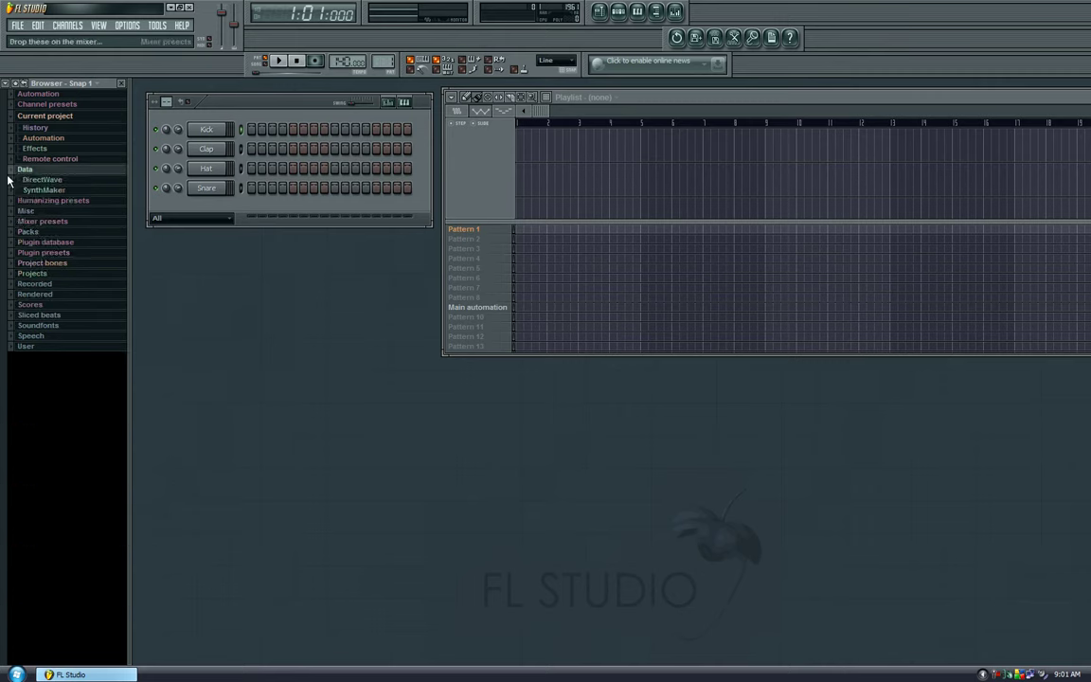
click(17, 170)
click(17, 212)
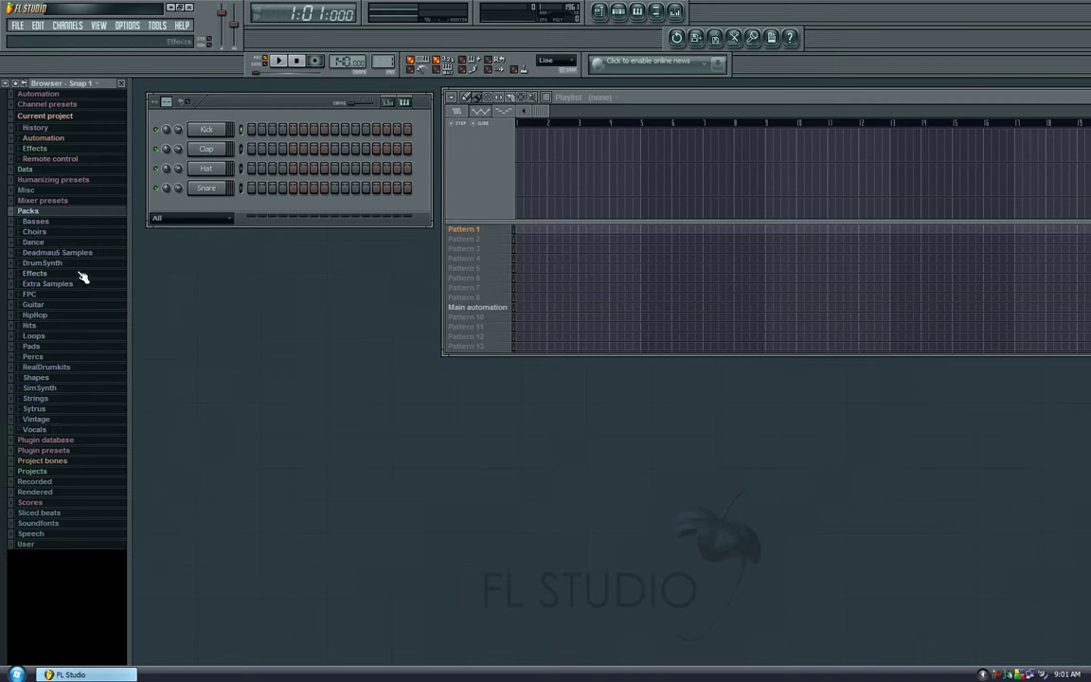
click(65, 337)
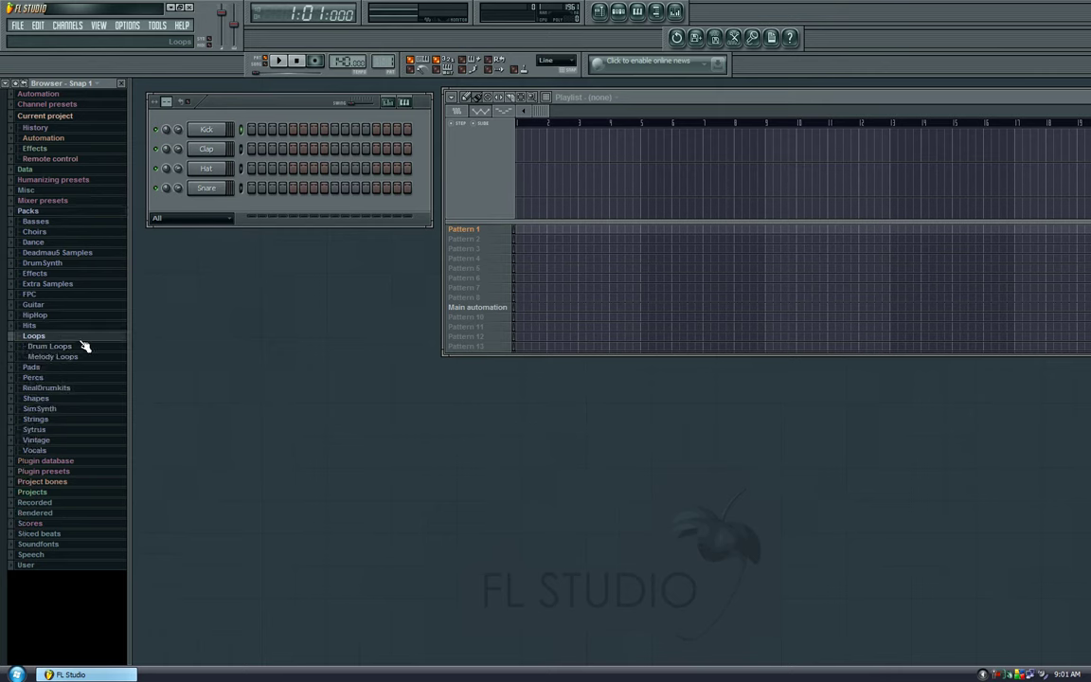
click(76, 304)
click(71, 303)
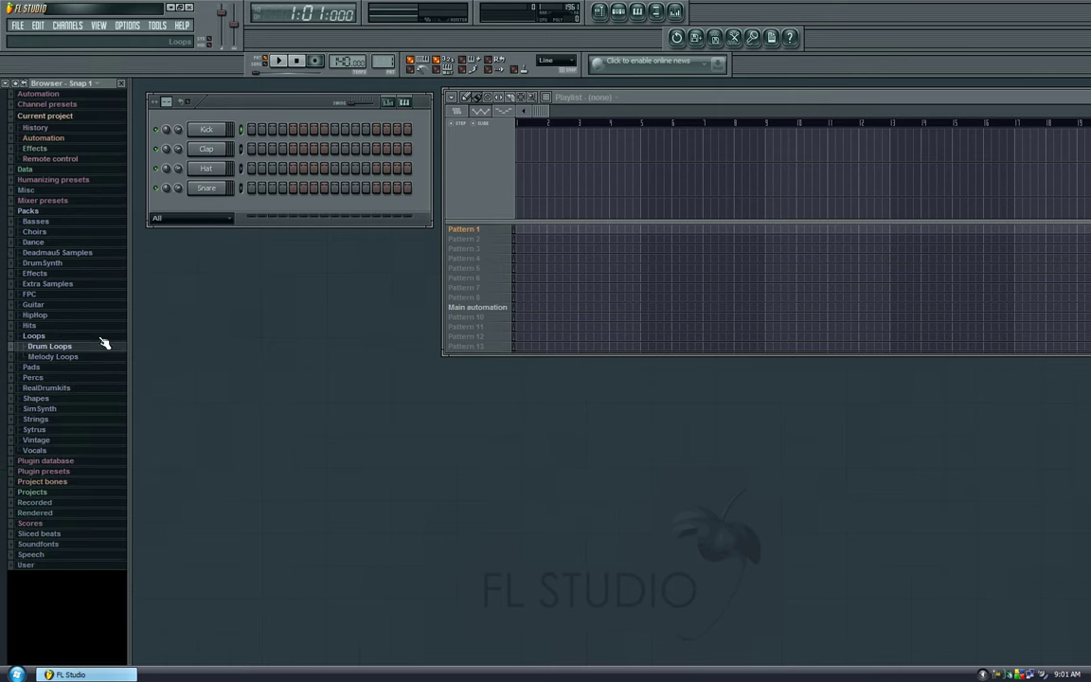
click(65, 369)
click(66, 367)
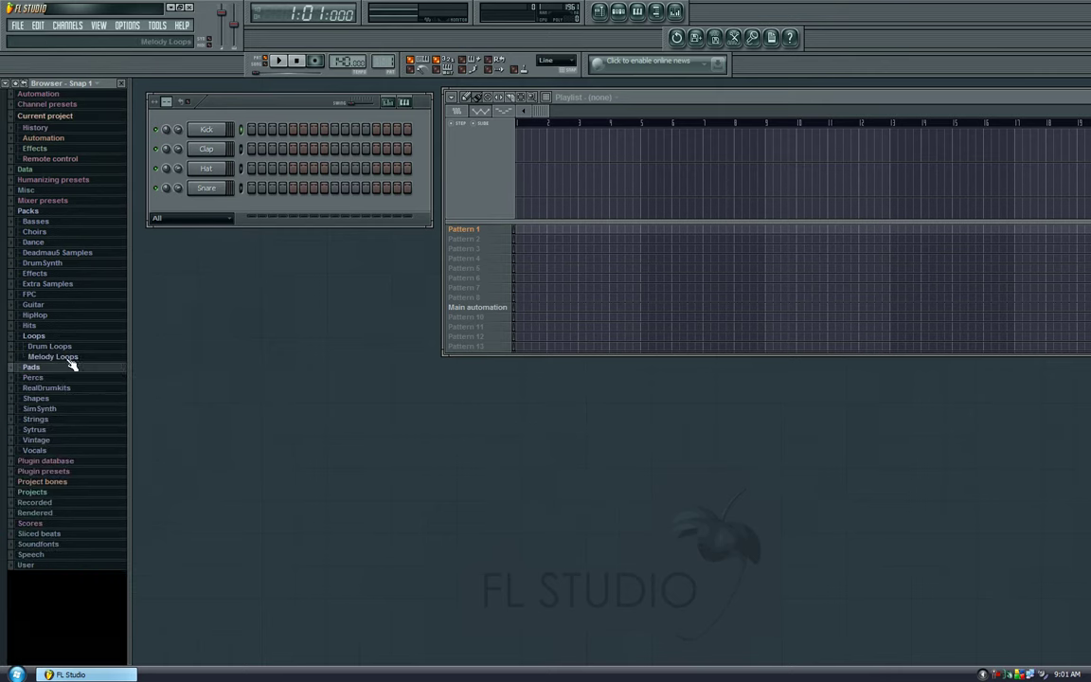
click(52, 223)
click(52, 224)
Open the Dance pack and preview DNC_Hat, DNC_Snare_4, DNC_Clap and DNC_Clap_2, then collapse it.
click(59, 242)
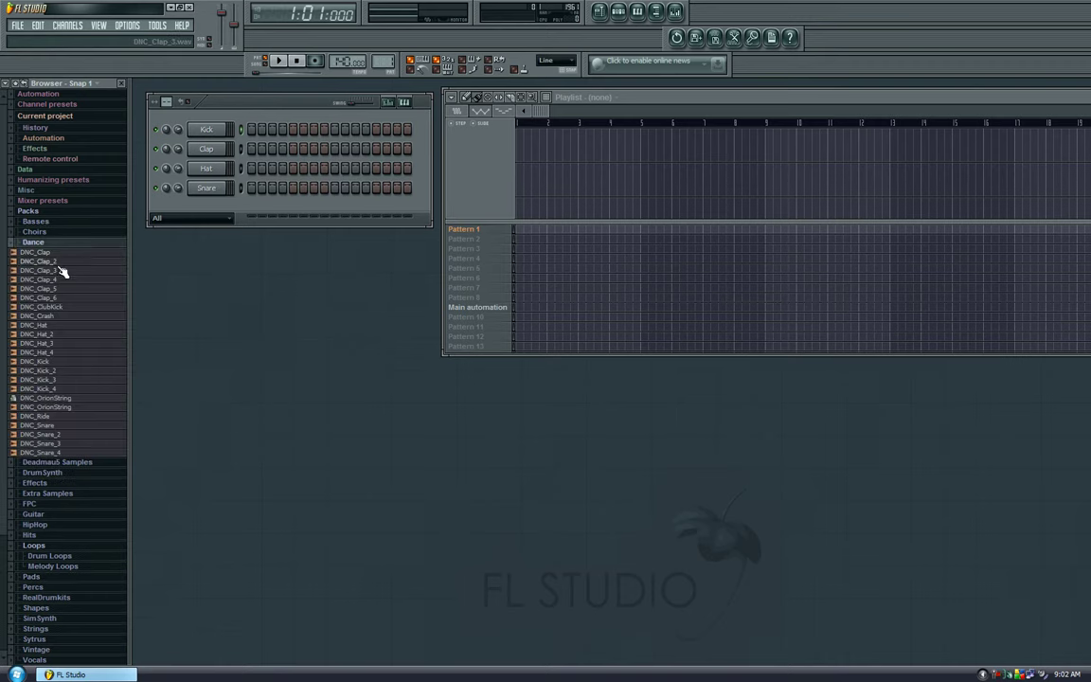
click(63, 328)
click(88, 424)
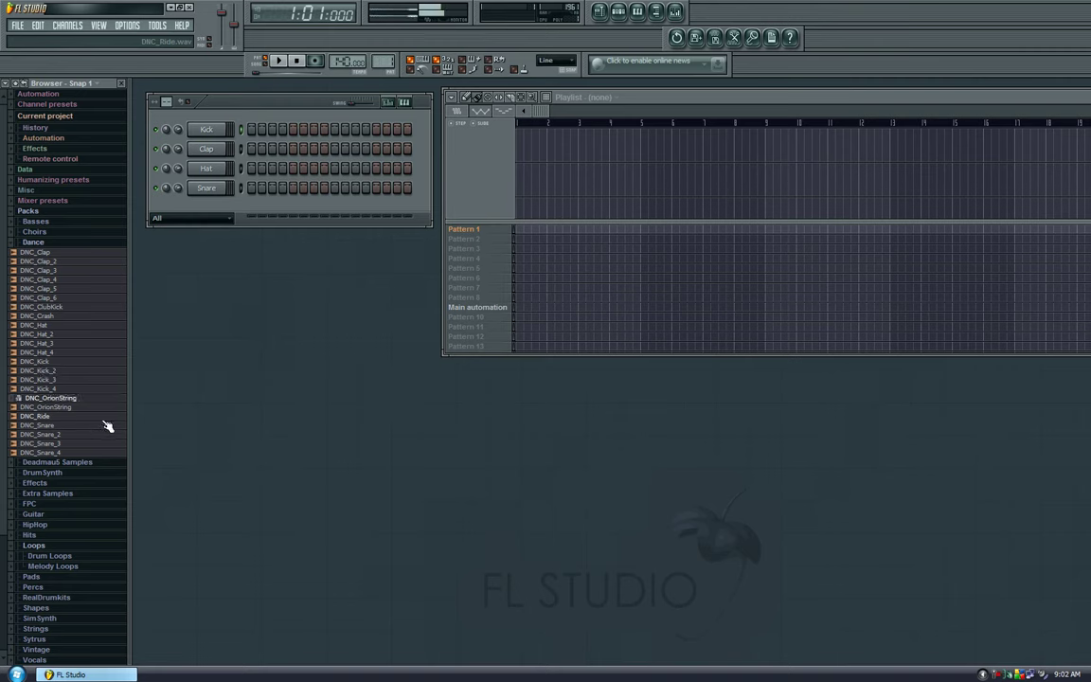
click(84, 451)
click(86, 434)
click(68, 297)
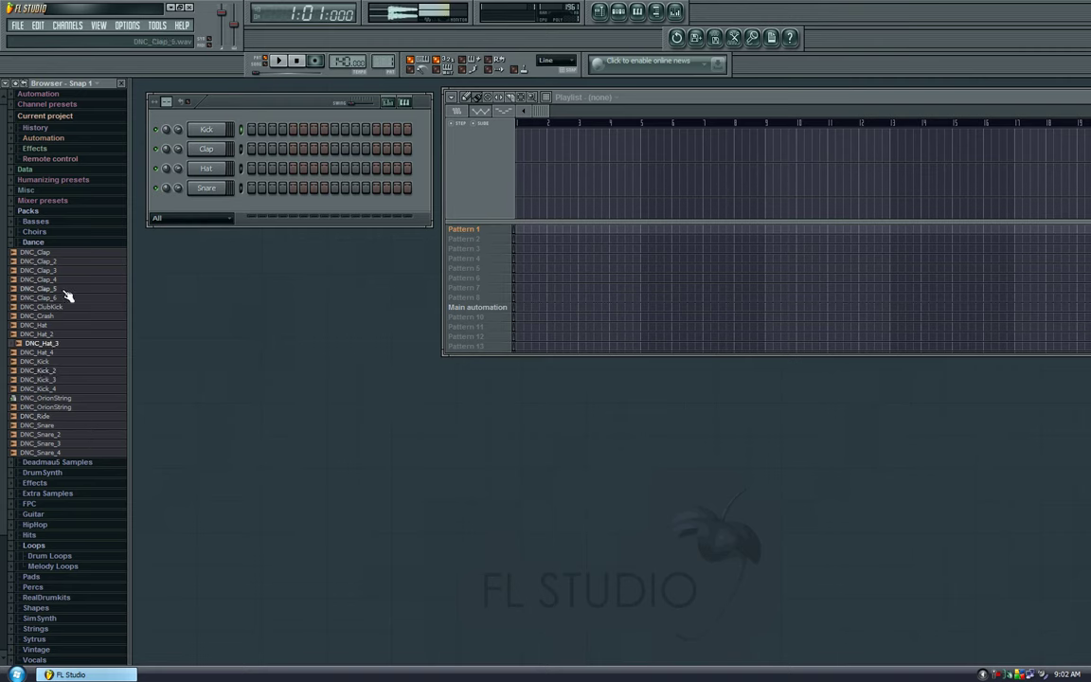
click(66, 268)
click(23, 242)
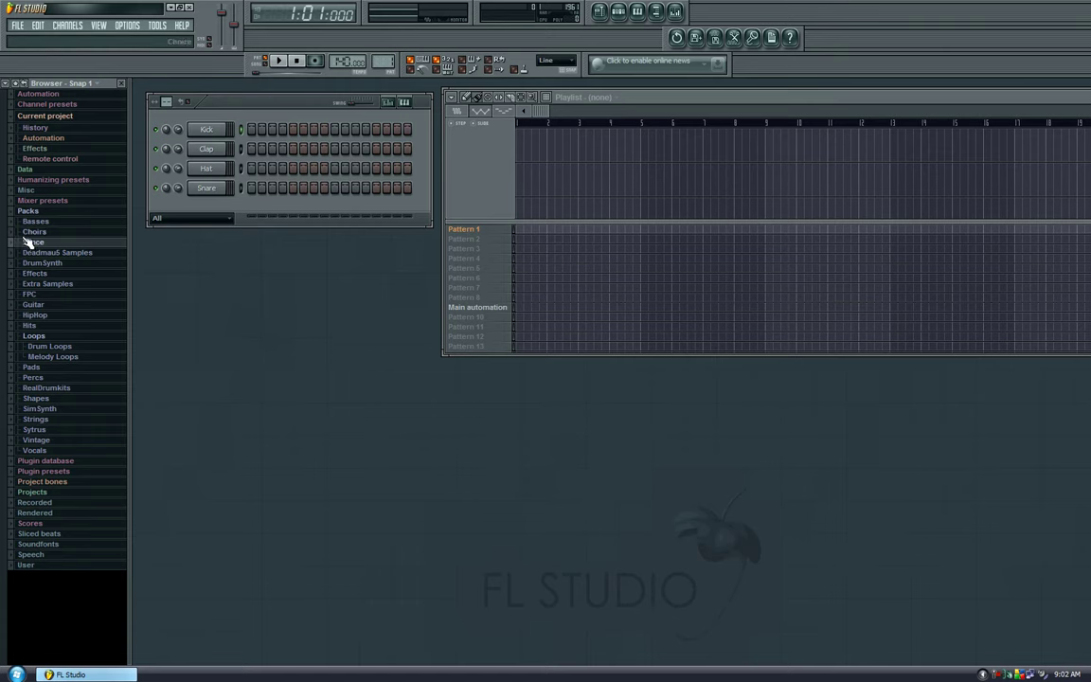
Browse the Choirs pack and preview the CHR_80s_C5 choir sample.
click(25, 245)
click(32, 242)
click(34, 231)
click(34, 231)
click(34, 231)
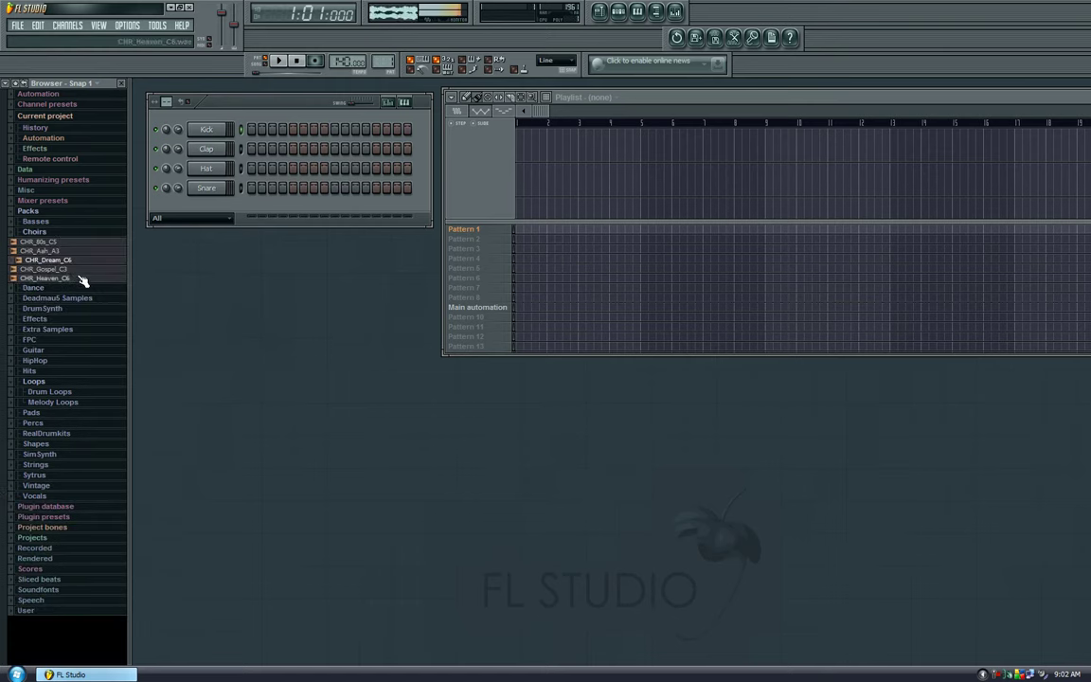
click(53, 243)
click(38, 231)
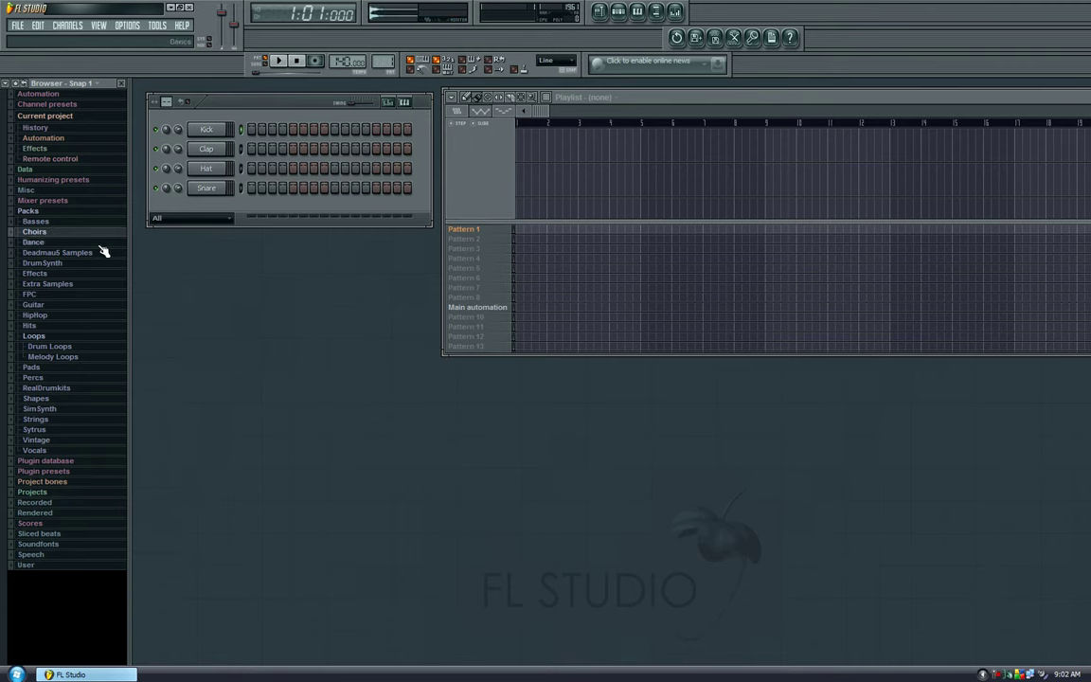
Peek into Pads, Extra Samples and Choirs, then expand the Dance pack's DNC samples.
click(67, 367)
click(68, 367)
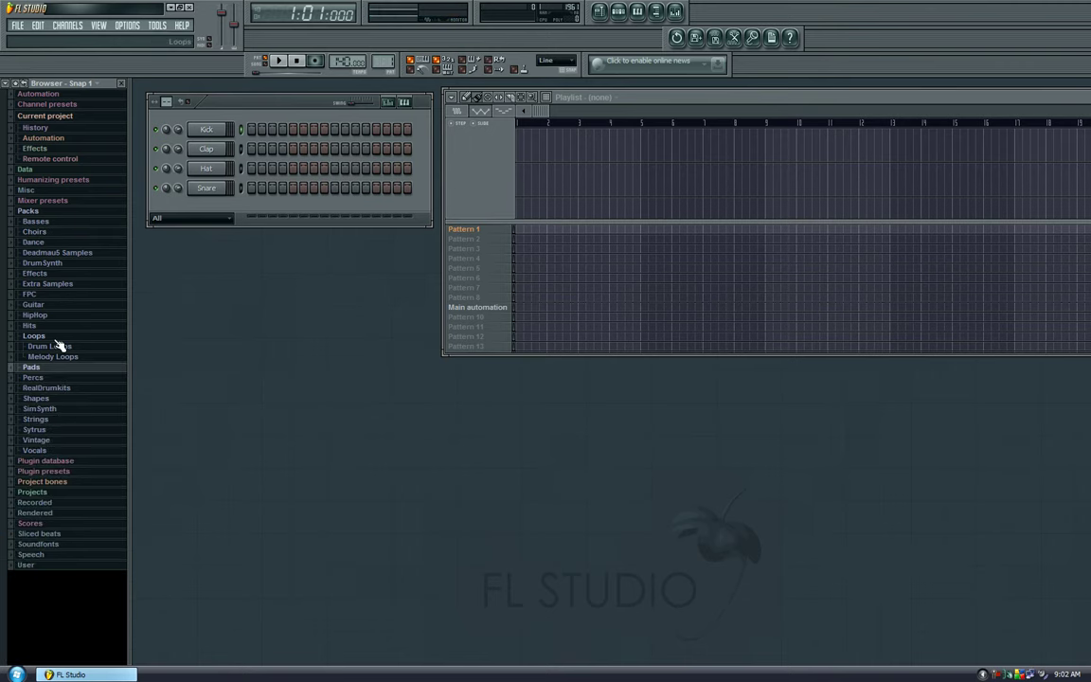
click(36, 285)
click(35, 285)
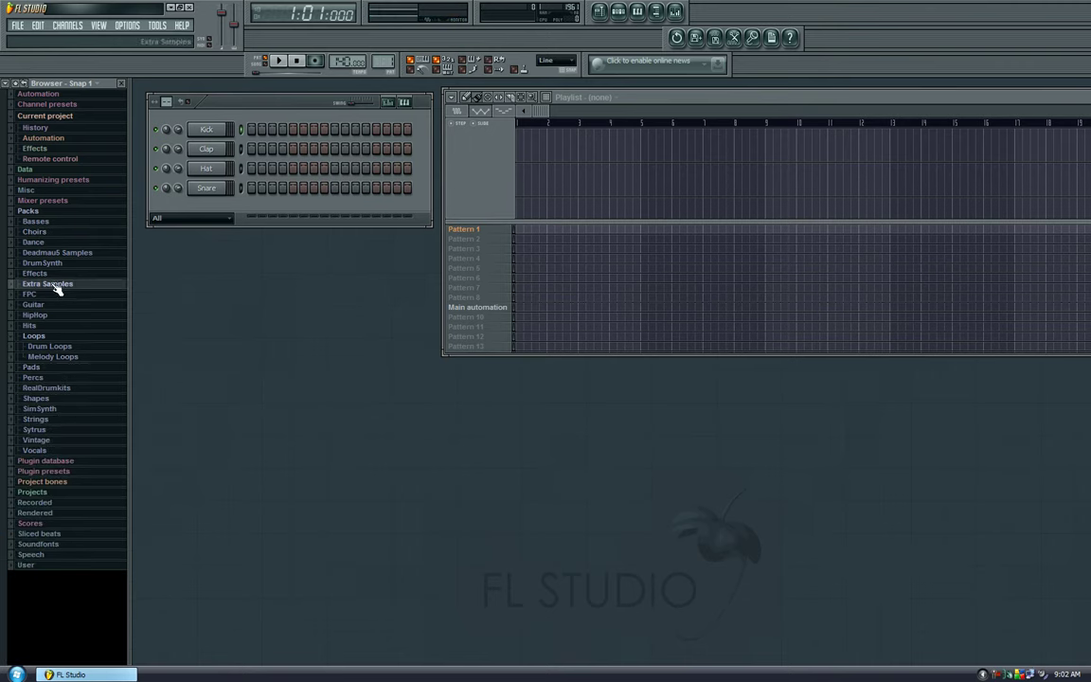
click(34, 232)
click(52, 233)
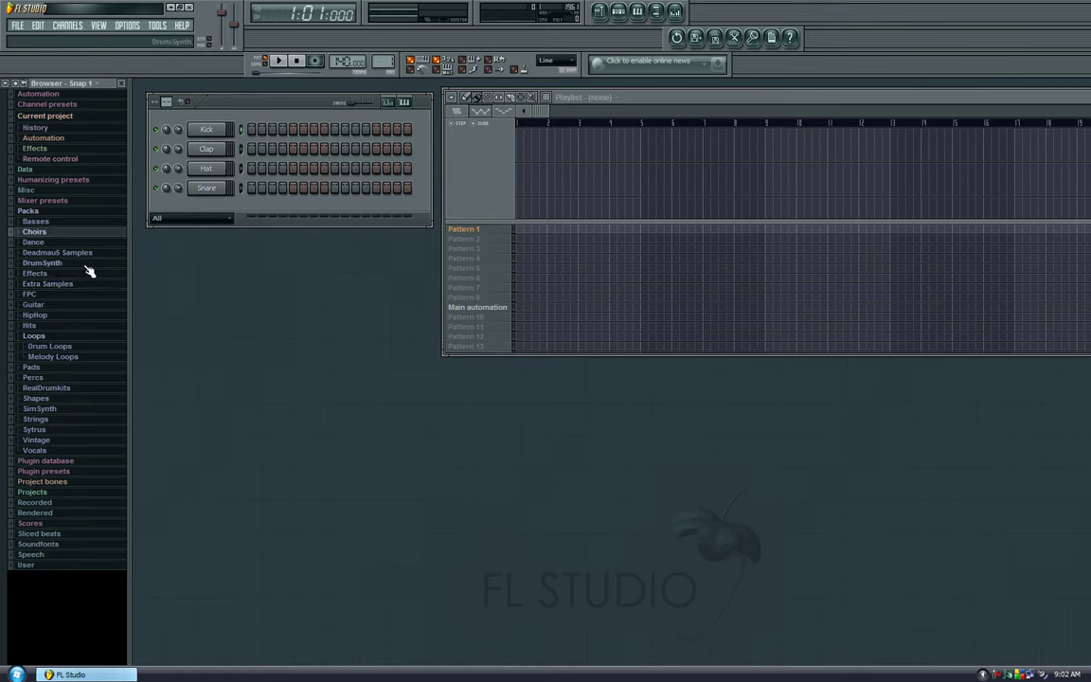
click(68, 243)
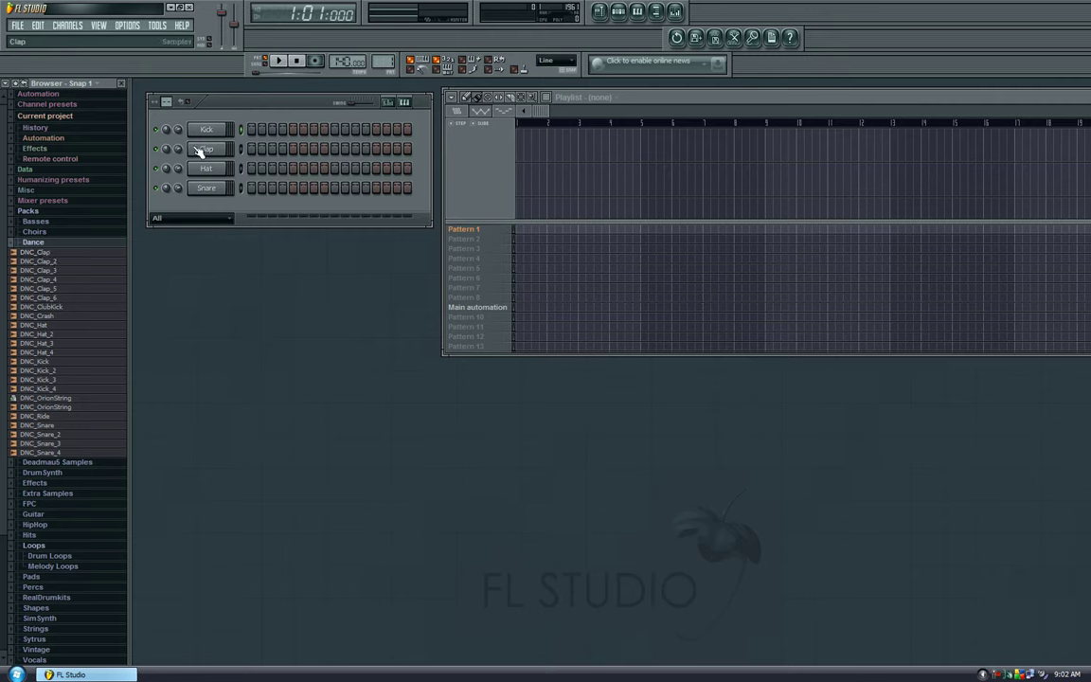
Display the Minimal templates under File > New from template.
click(17, 26)
mouse_move(48, 50)
mouse_move(175, 63)
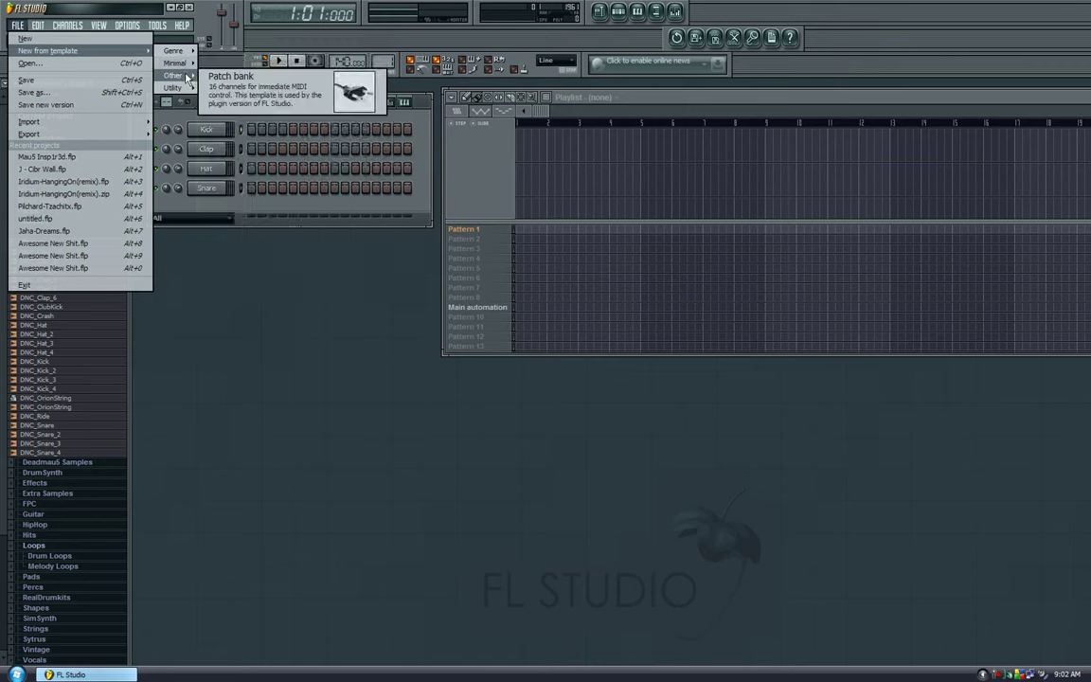
Start a new project from a Minimal template without saving untitled.flp.
mouse_move(189, 89)
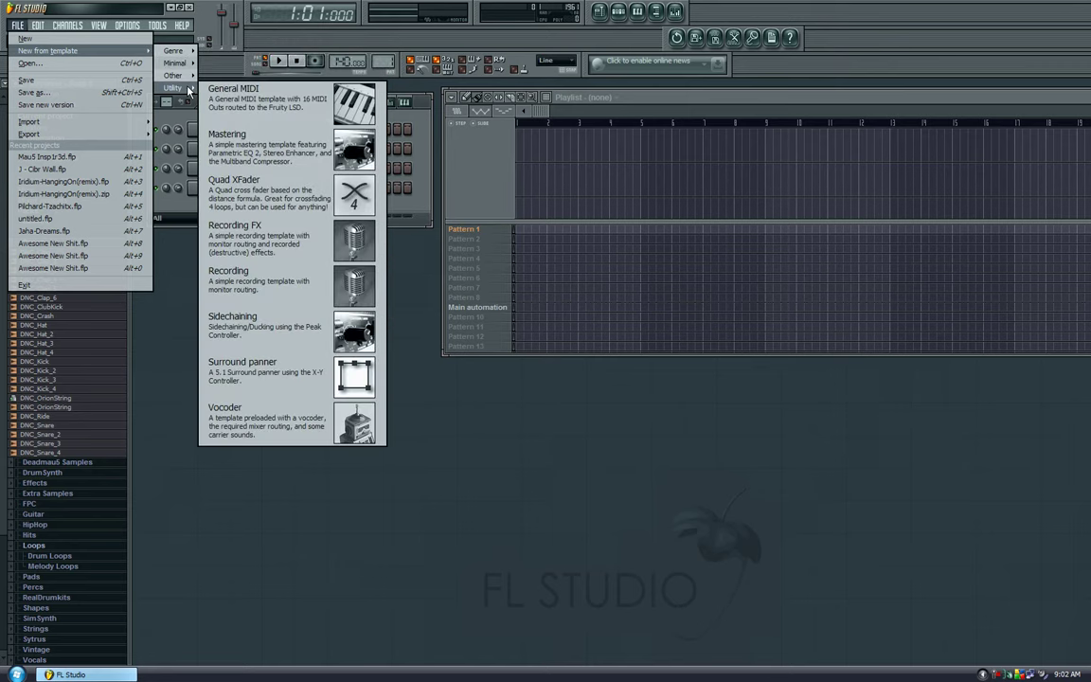
click(251, 95)
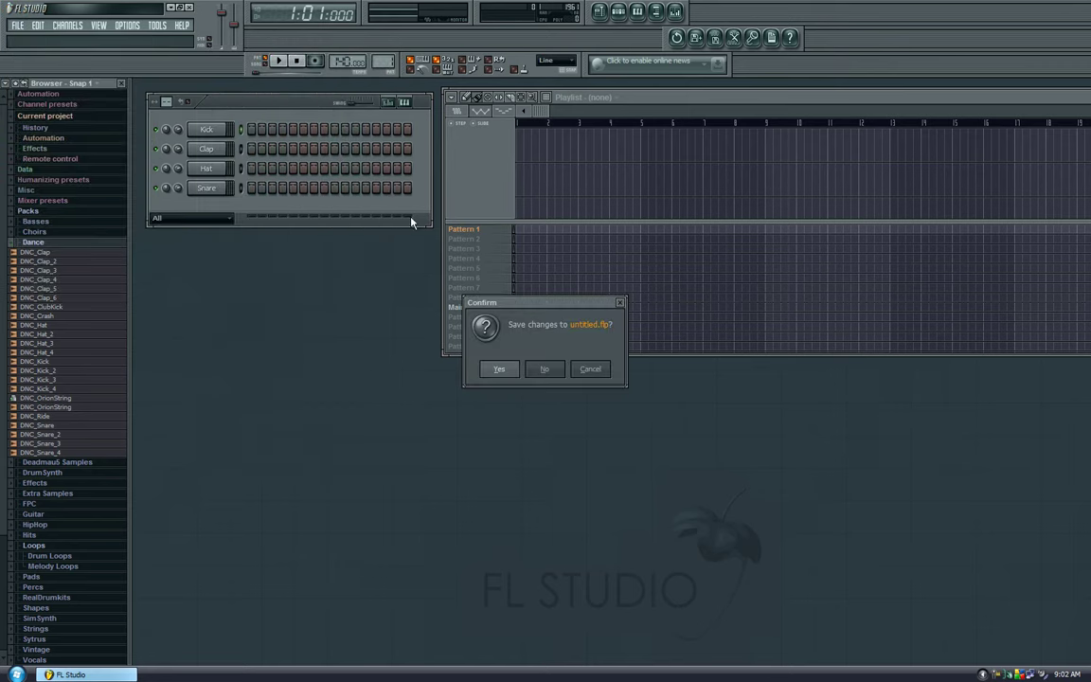
click(544, 368)
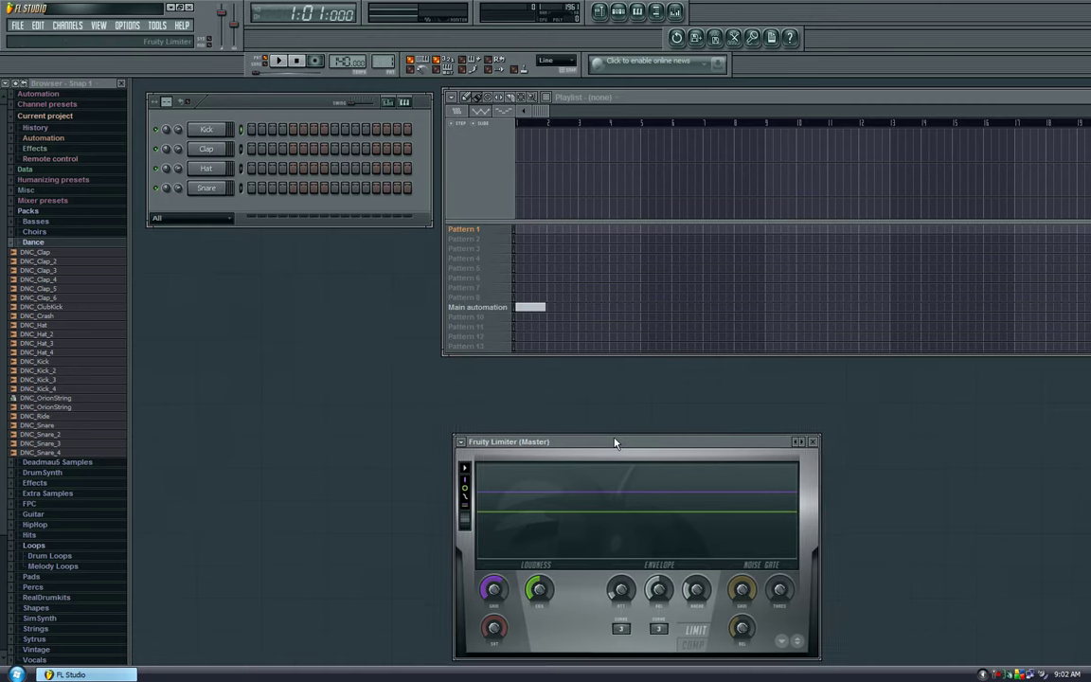
Move aside and close the Fruity Limiter window, then reposition the channel rack.
drag(614, 442, 294, 377)
click(457, 375)
drag(214, 102, 216, 116)
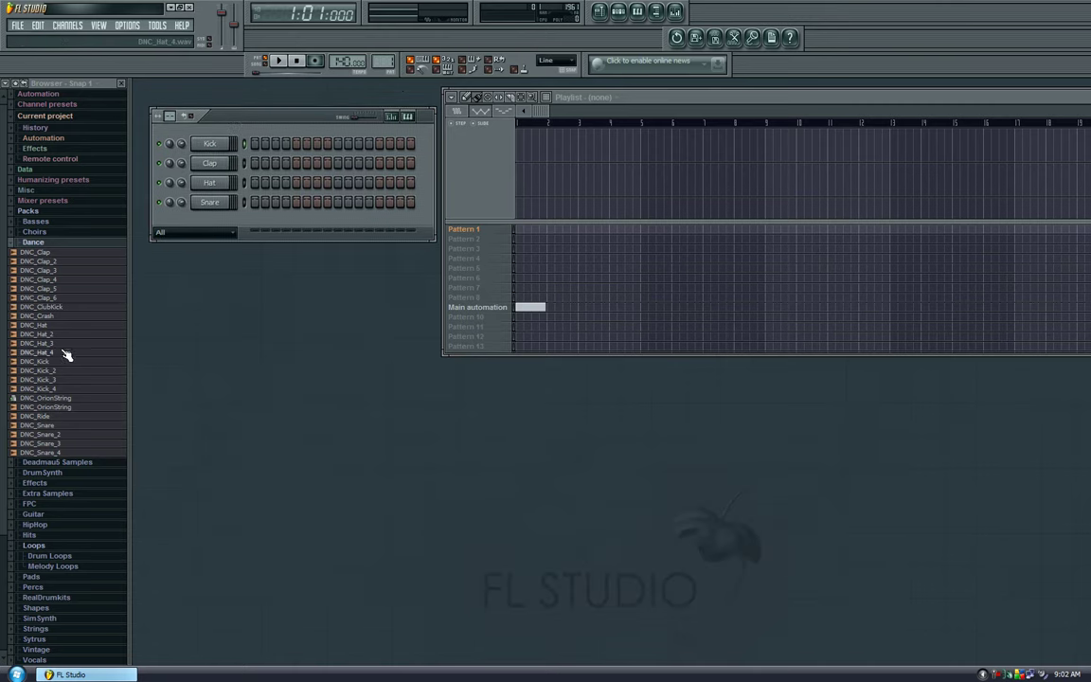
Load the DNC_Kick sample from the browser onto the Kick channel.
drag(47, 366, 210, 148)
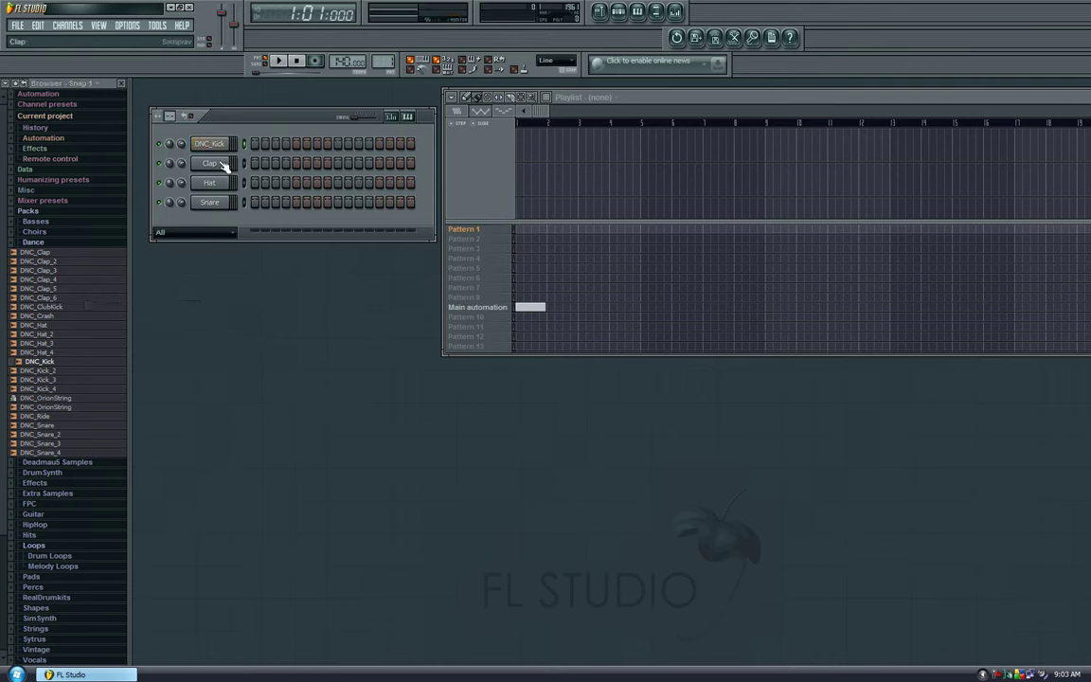
drag(47, 369, 206, 152)
drag(66, 370, 218, 147)
Delete the DNC_Kick, Clap, Hat and Snare channels, confirming each deletion.
right_click(217, 147)
click(254, 296)
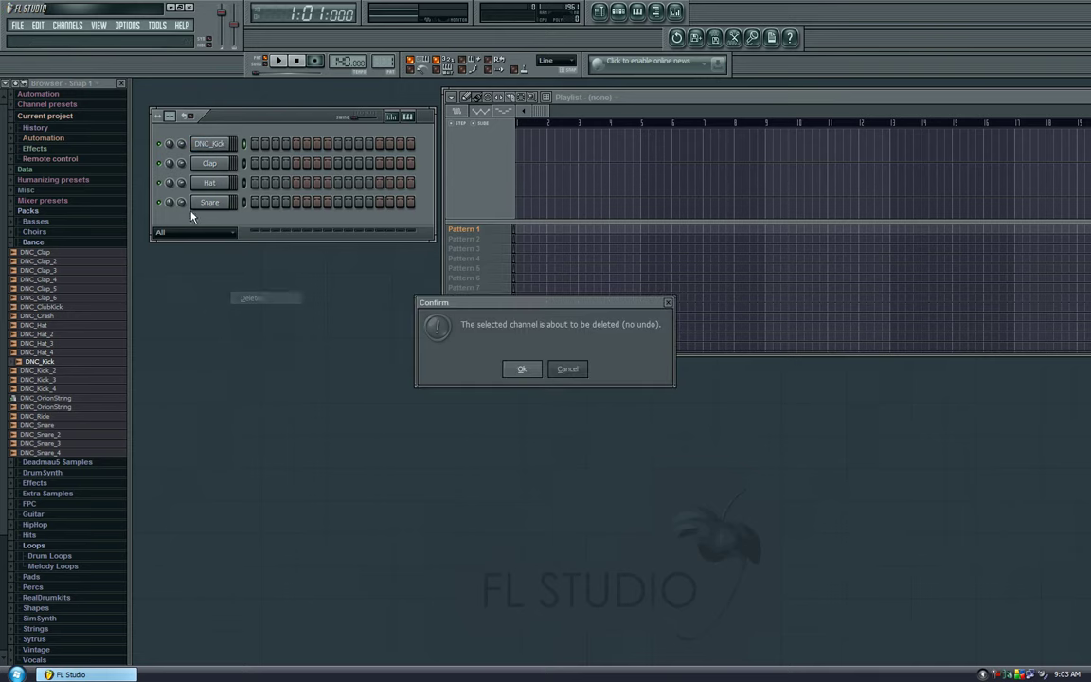
click(522, 368)
right_click(210, 144)
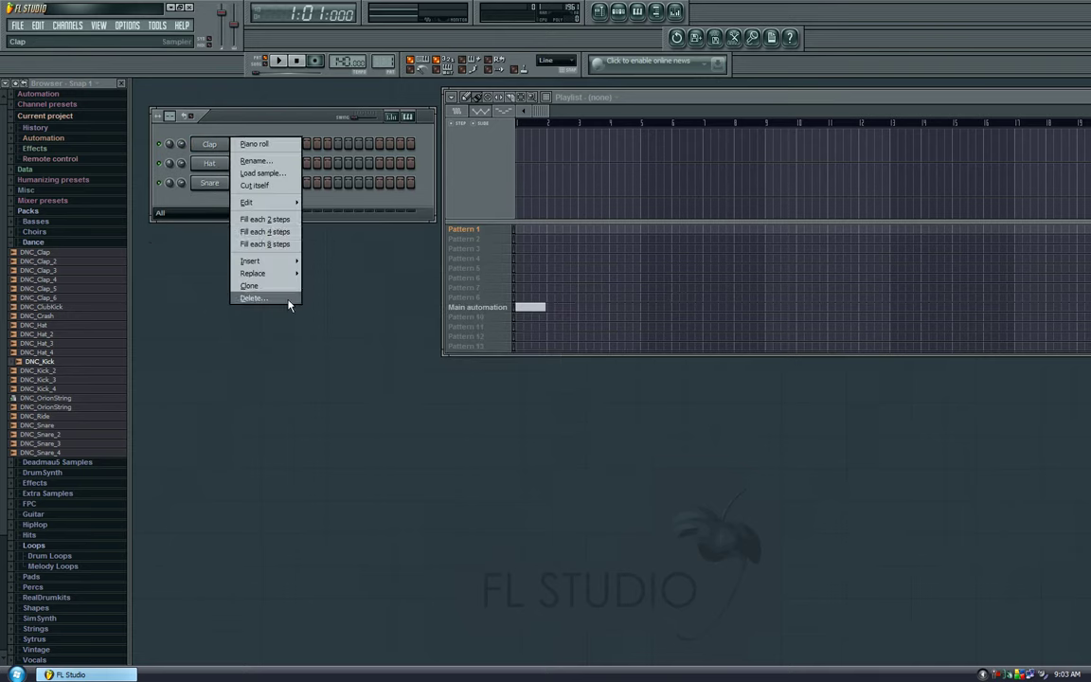
click(288, 299)
click(522, 369)
right_click(209, 144)
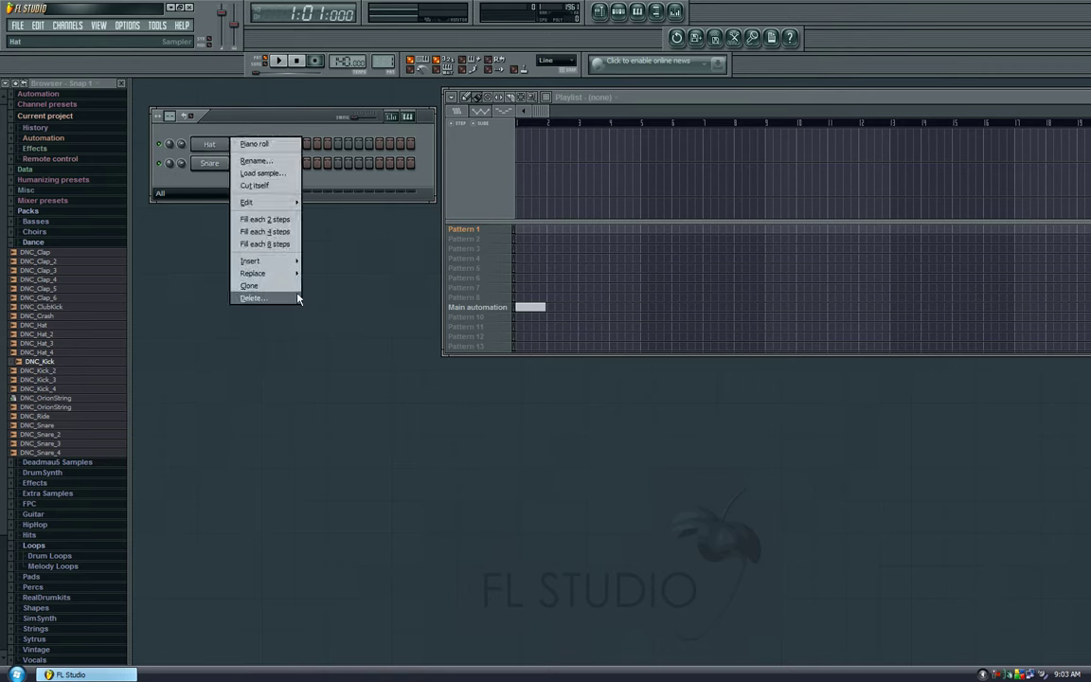
click(296, 299)
click(525, 370)
right_click(224, 145)
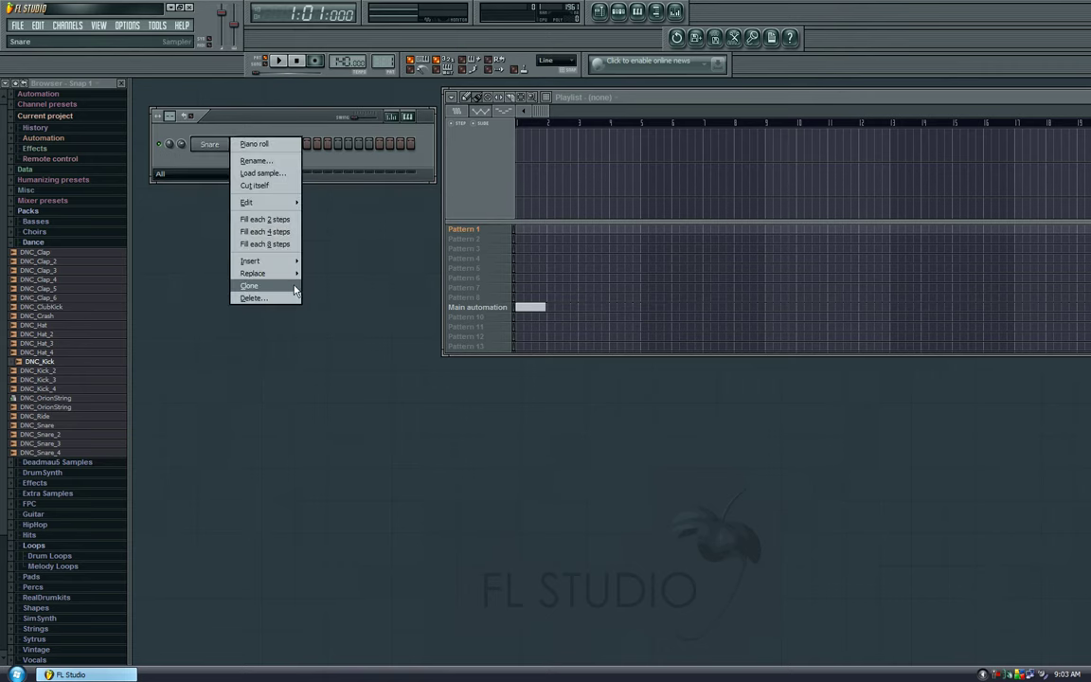
click(296, 298)
click(523, 370)
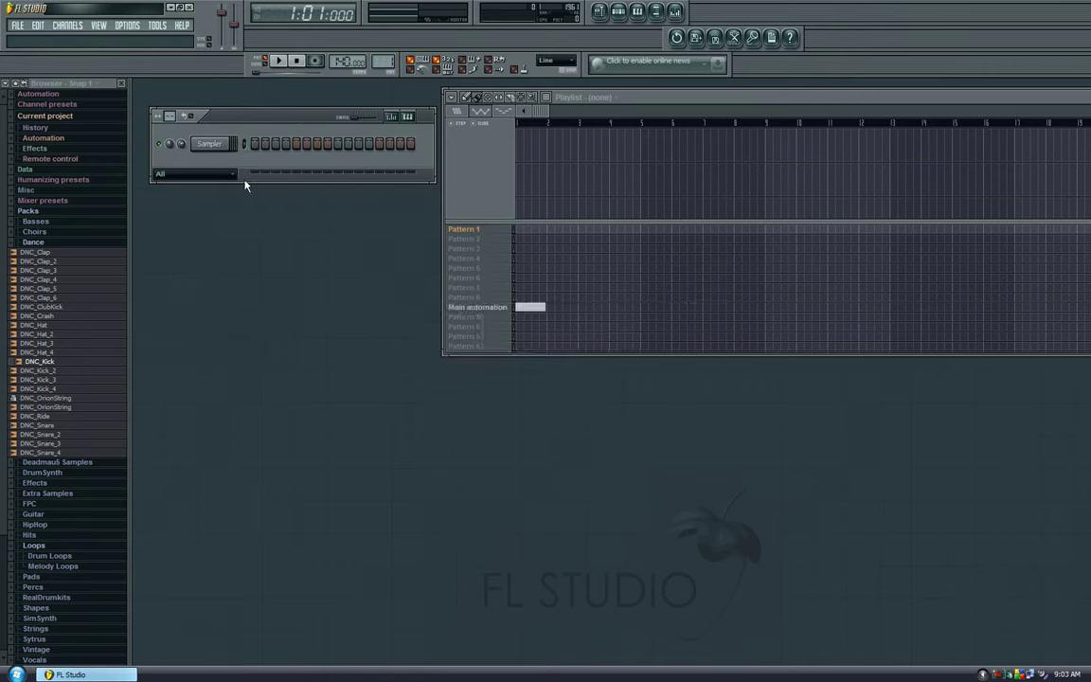
Load kick samples into the rack, clear extra steps, then set channels to DNC_ClubKick and DNC_Hat_4.
drag(48, 372, 217, 152)
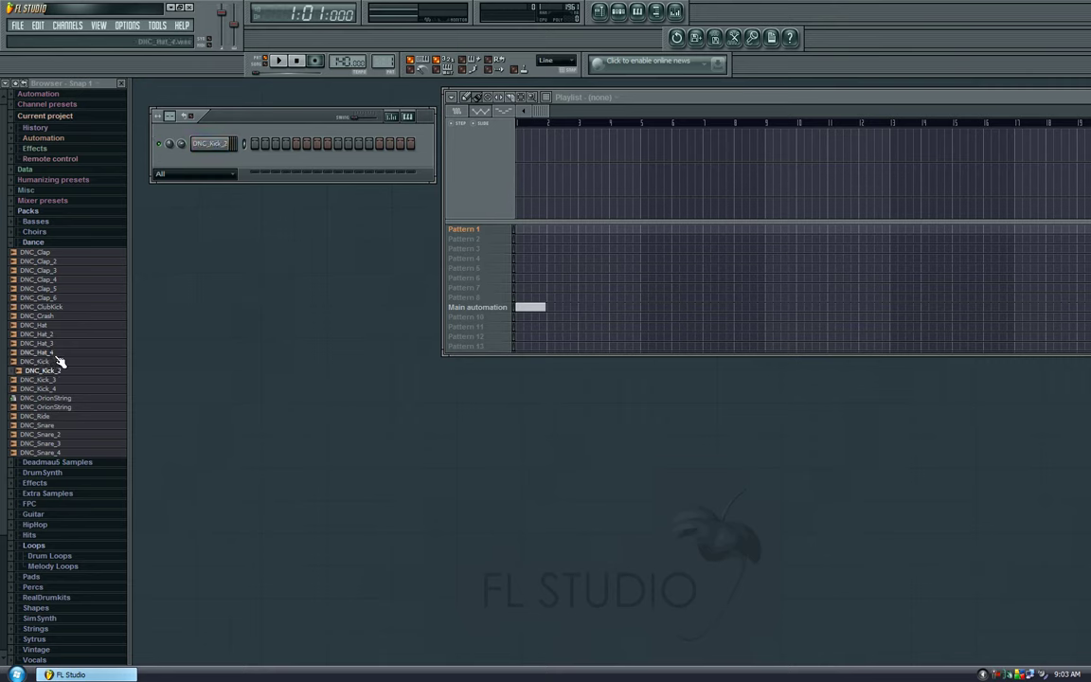
mouse_move(58, 362)
mouse_down()
mouse_move(195, 396)
mouse_move(217, 165)
mouse_move(435, 174)
mouse_up()
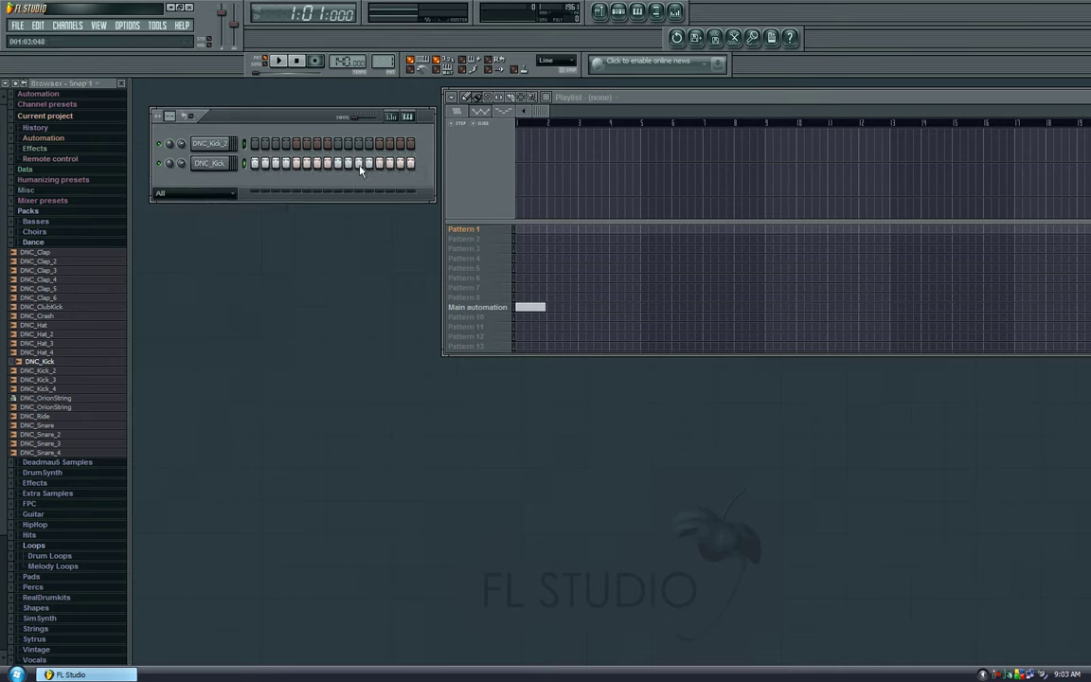
drag(241, 164, 405, 165)
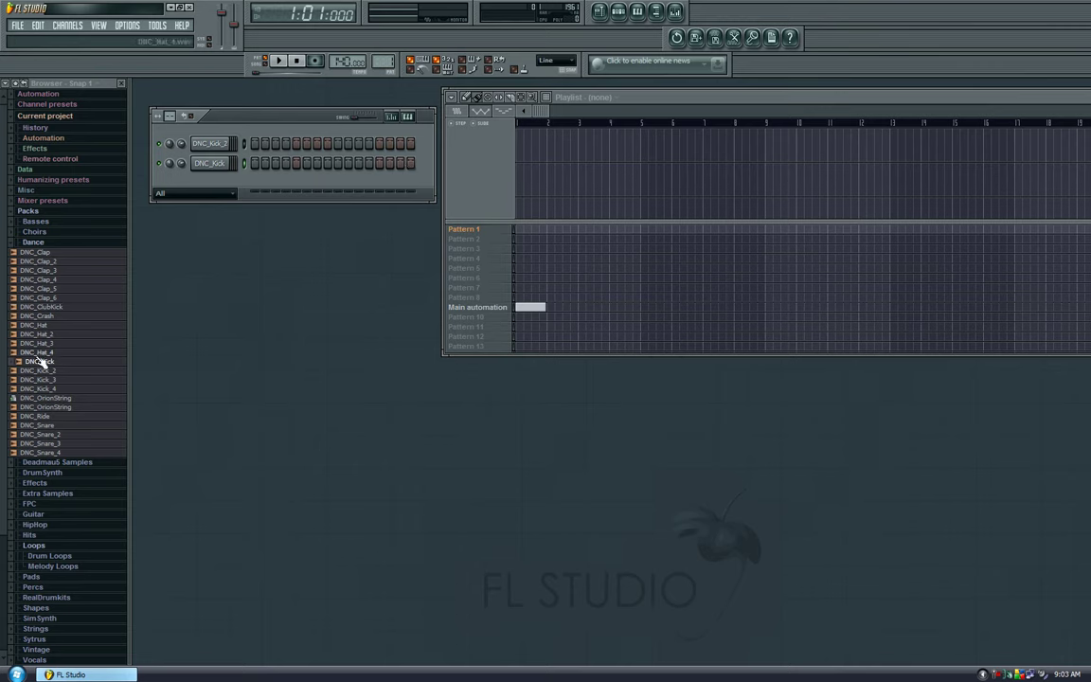
drag(56, 308, 207, 143)
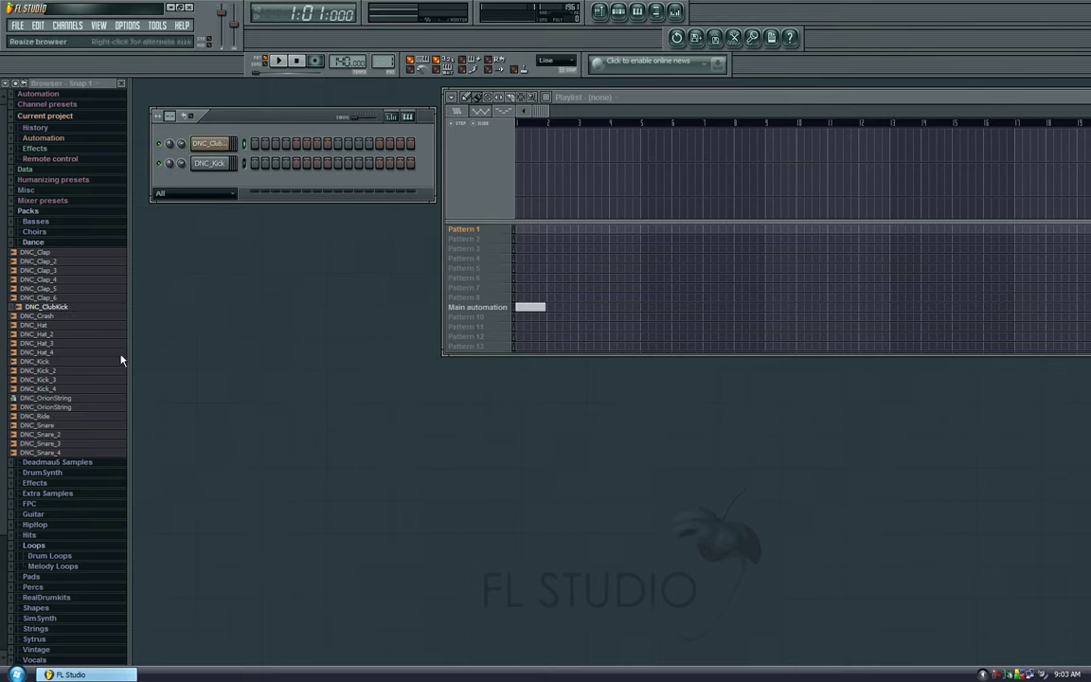
drag(59, 353, 219, 127)
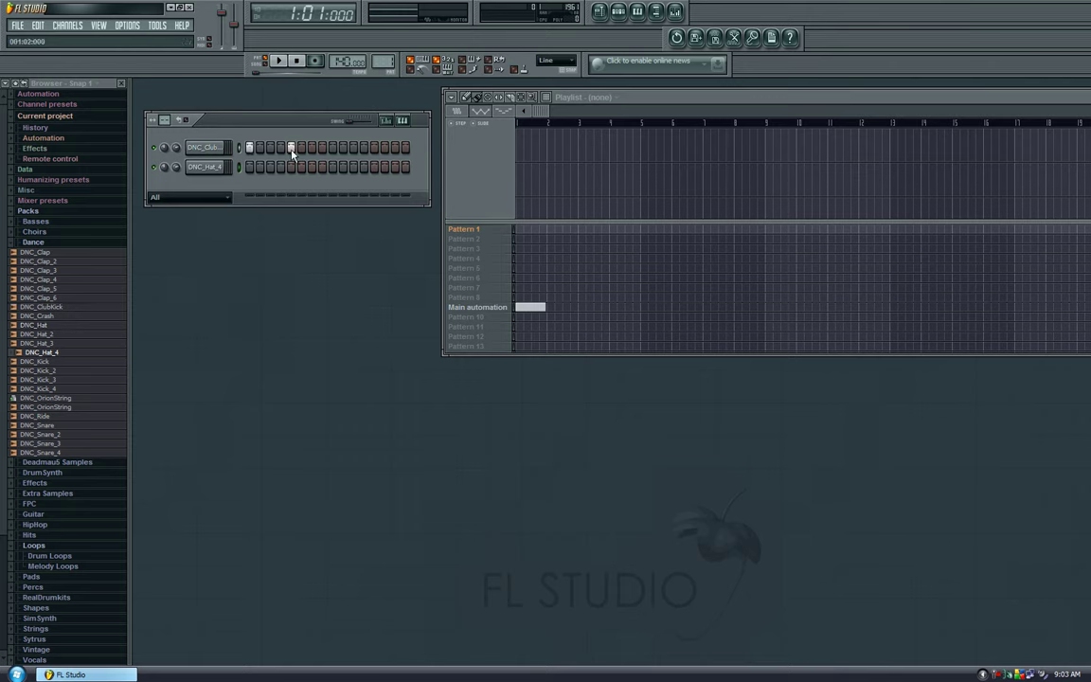
Turn on kick step 13 and the third DNC_Hat_4 step after previewing crash and hat samples.
click(374, 146)
click(68, 318)
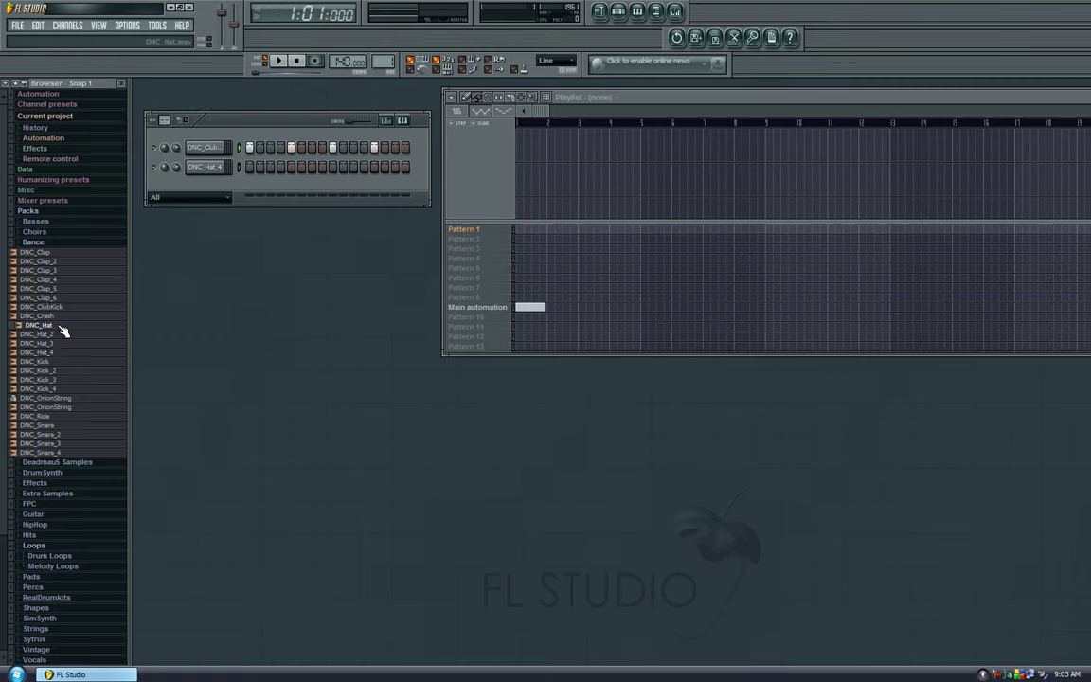
click(63, 324)
click(270, 168)
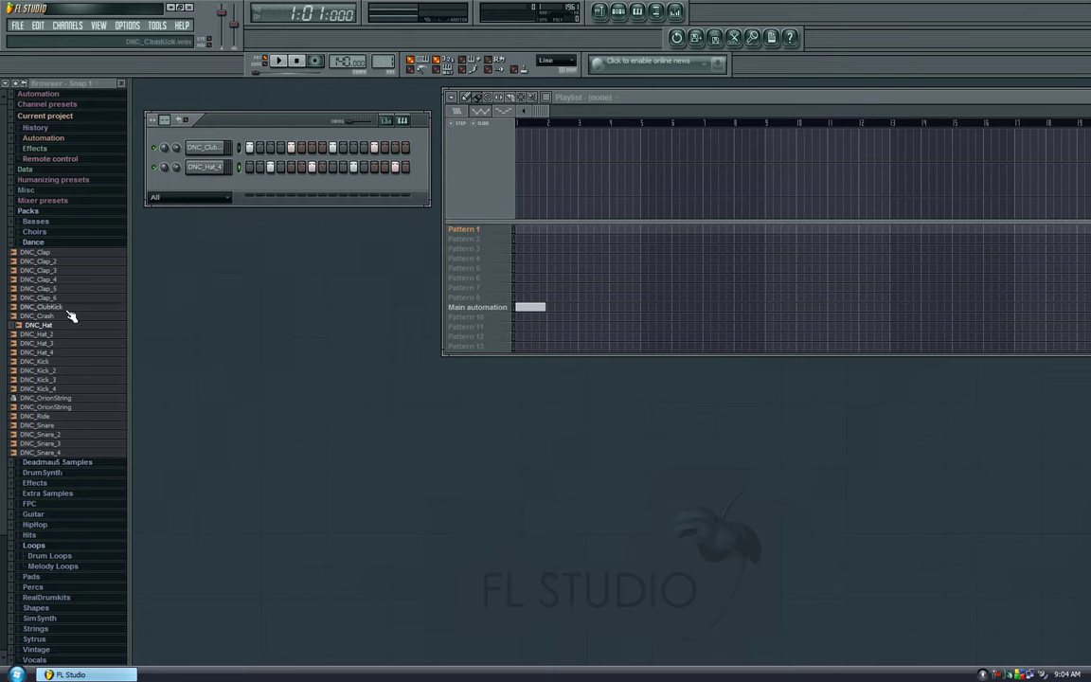
Add DNC_Clap as a third channel and light two of its steps.
drag(61, 257, 299, 195)
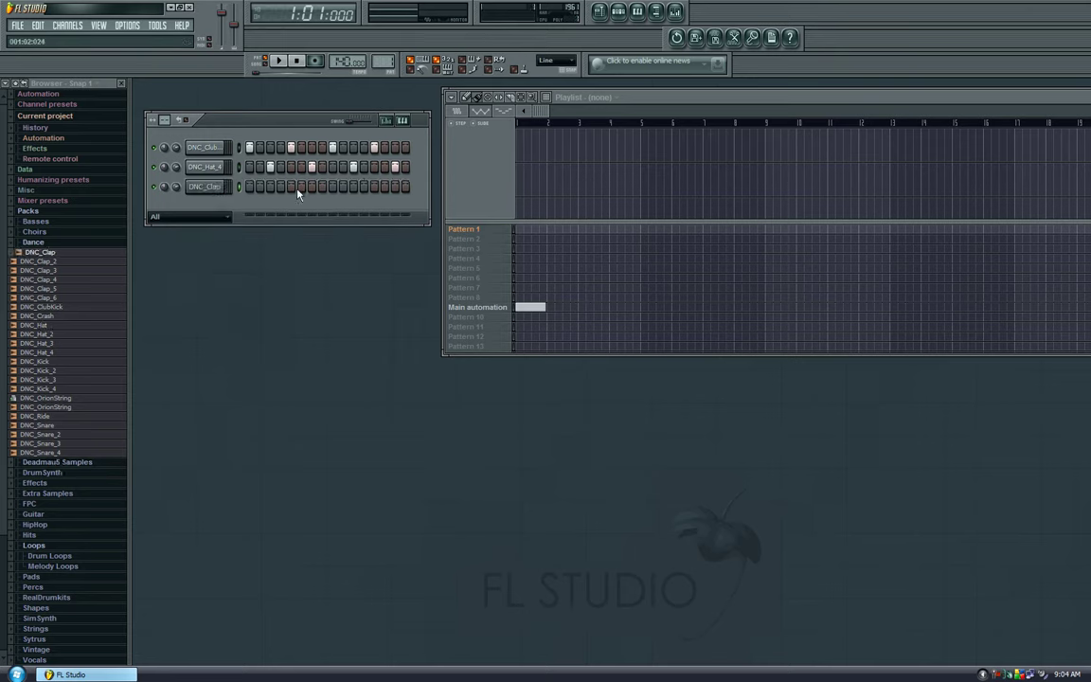
click(291, 186)
click(375, 188)
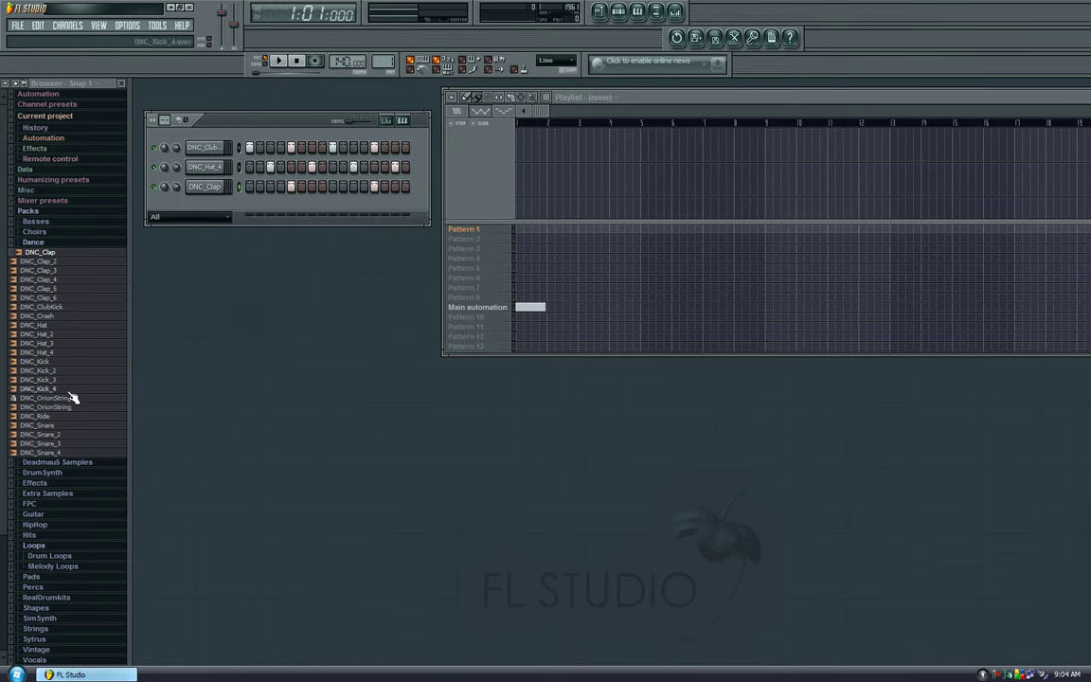
Audition the snare samples and add DNC_Snare_4 as a fourth channel.
click(75, 444)
key(Up)
key(Up)
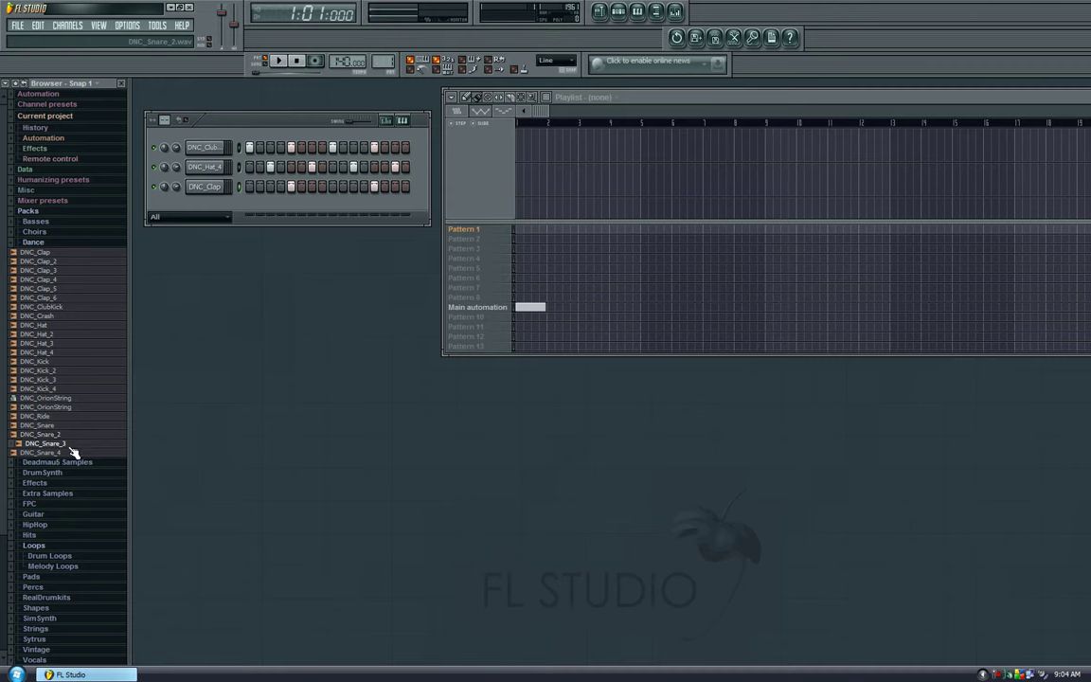
click(73, 455)
drag(73, 456, 280, 214)
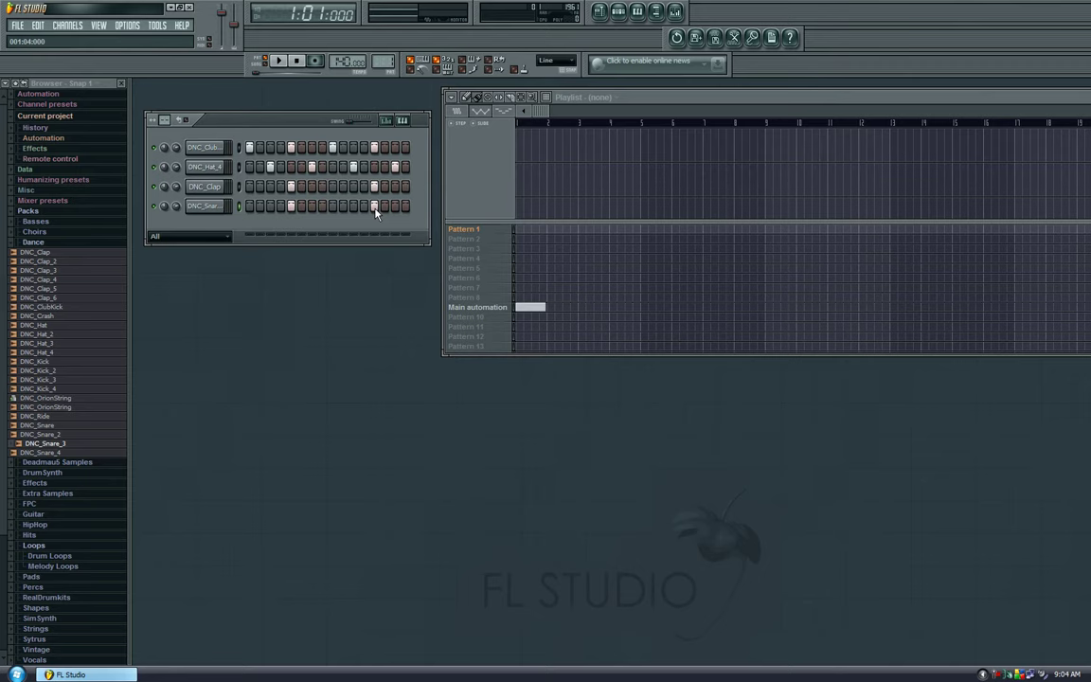
mouse_move(246, 126)
mouse_down()
mouse_move(244, 104)
mouse_move(244, 137)
mouse_up()
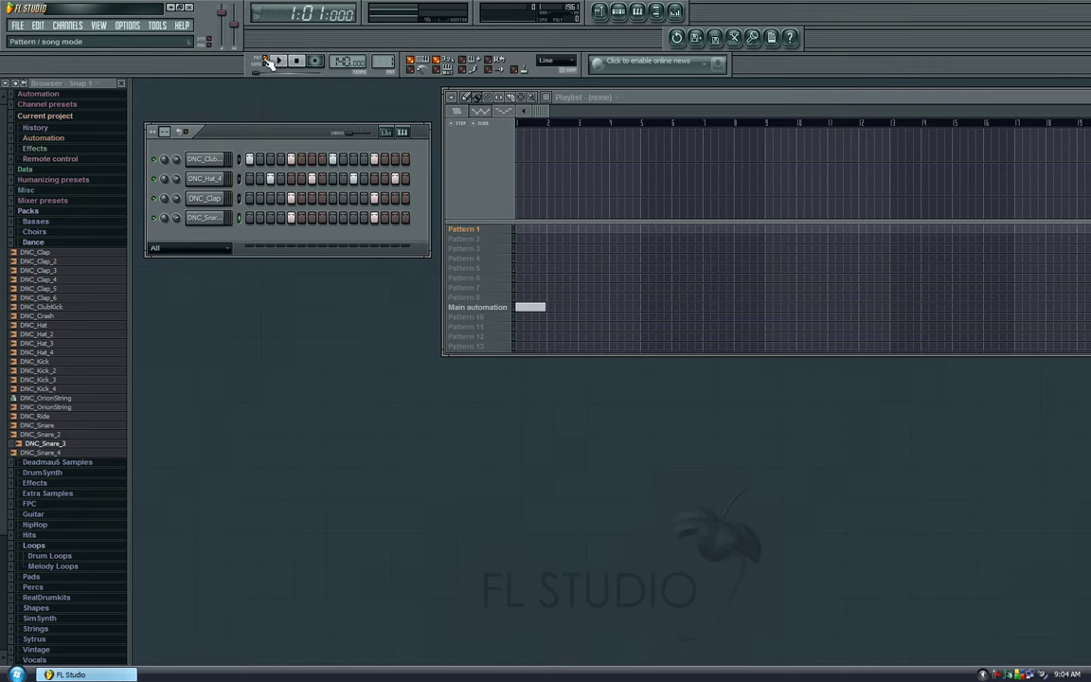
drag(221, 129, 273, 126)
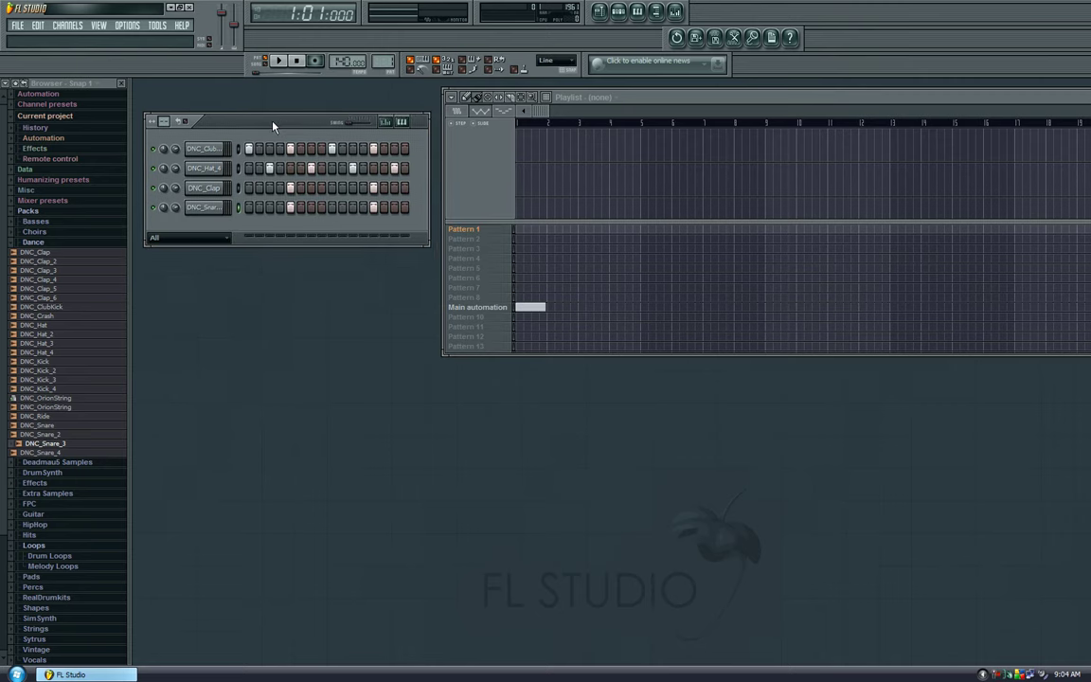
click(279, 61)
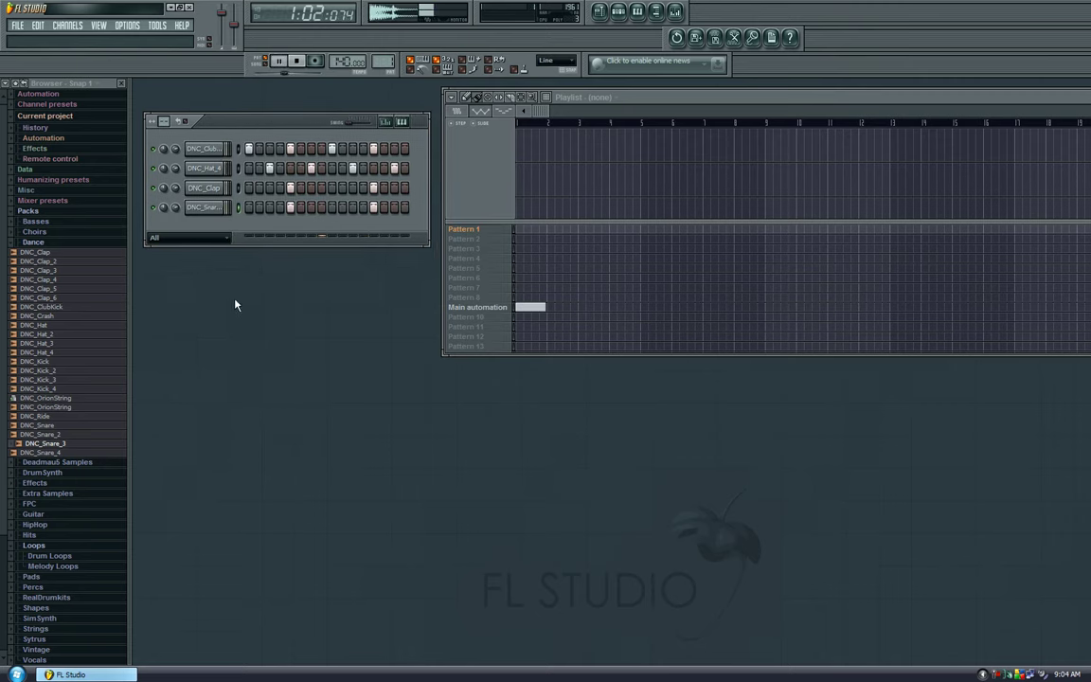
click(296, 61)
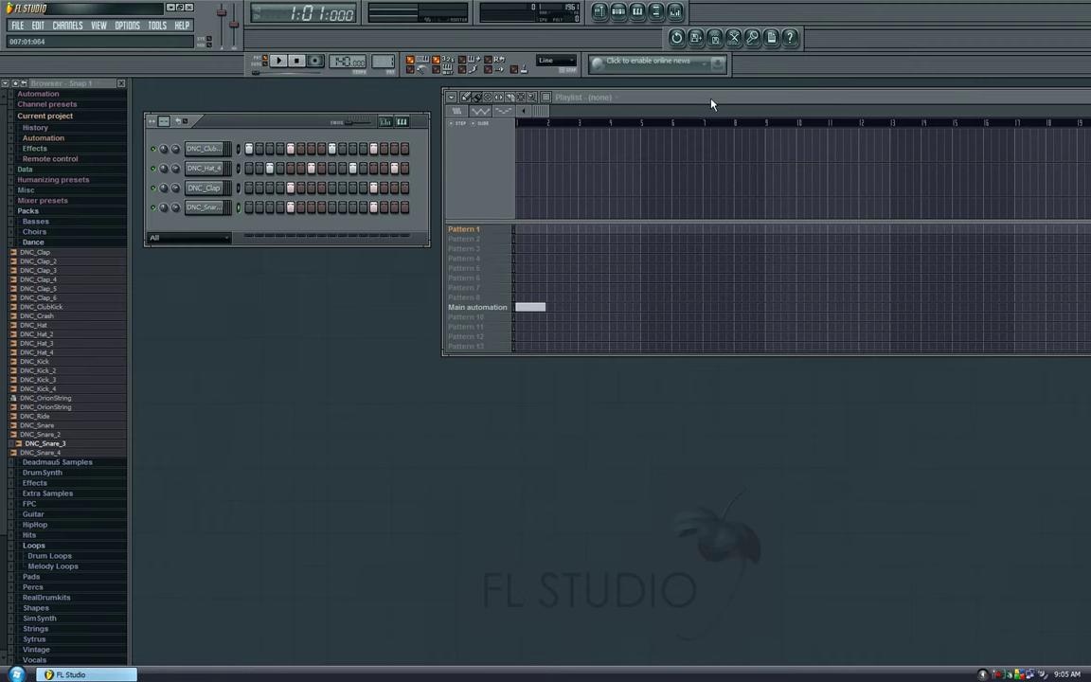
Raise the Playlist and Channel Rack windows and select Pattern 1 in the playlist.
drag(711, 104, 702, 101)
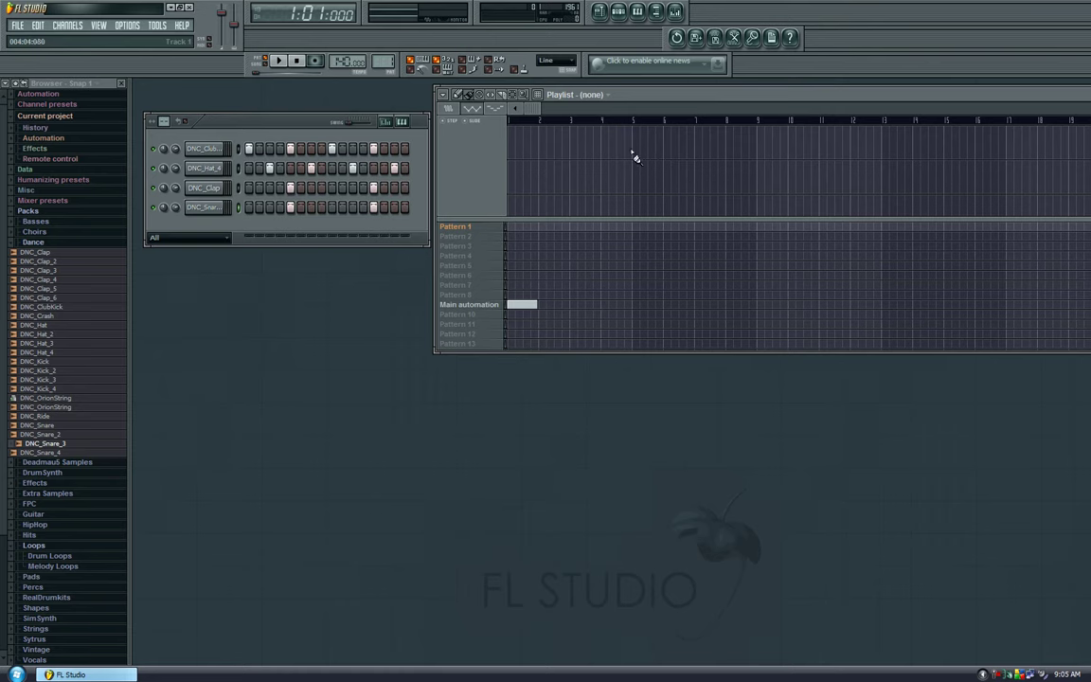
mouse_move(676, 100)
mouse_down()
mouse_move(559, 200)
mouse_move(801, 172)
mouse_move(533, 107)
mouse_move(722, 223)
mouse_move(699, 104)
mouse_move(670, 100)
mouse_move(679, 96)
mouse_up()
drag(291, 121, 300, 92)
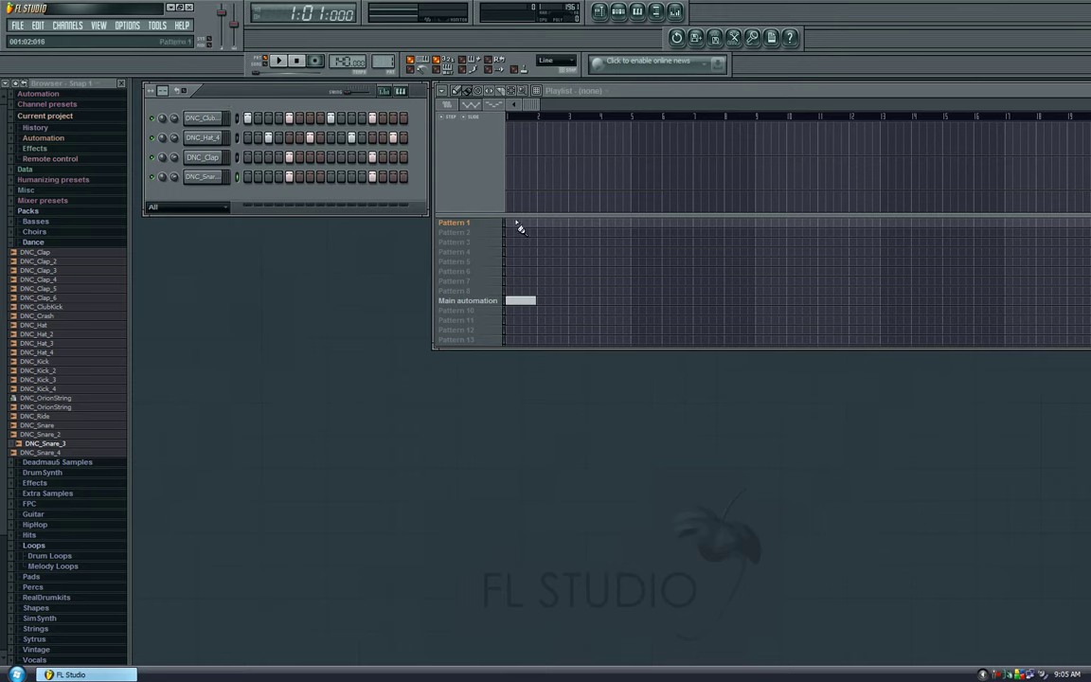
click(474, 223)
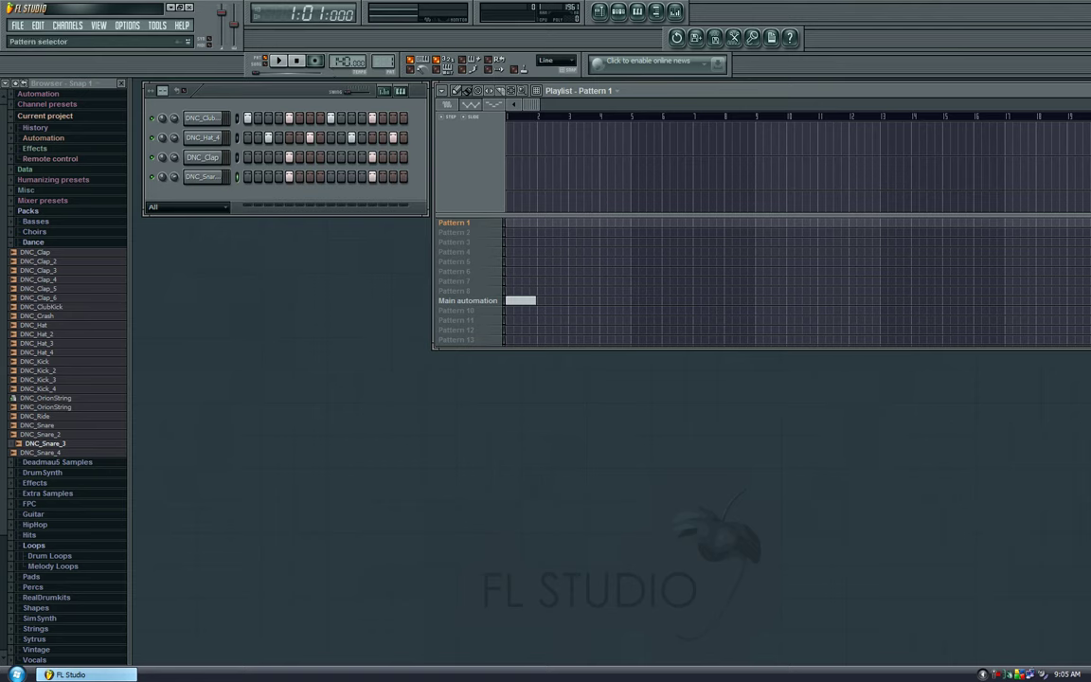
Switch to Pattern 2 and place six Pattern 2 clips along its playlist row.
click(477, 234)
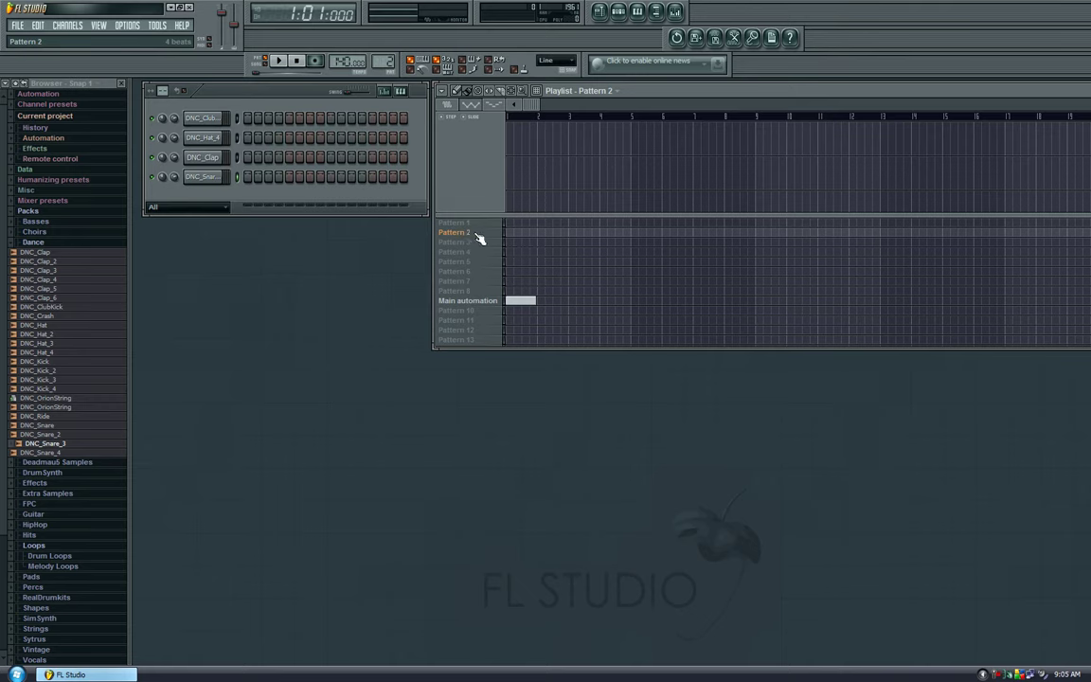
click(511, 233)
click(544, 233)
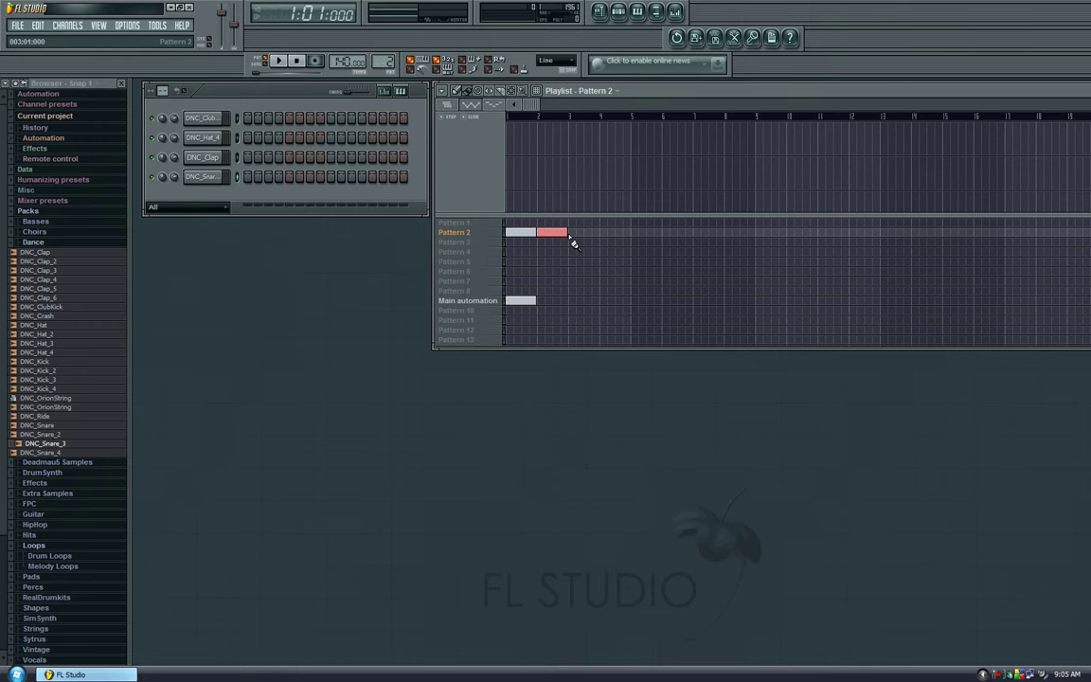
click(578, 233)
click(611, 233)
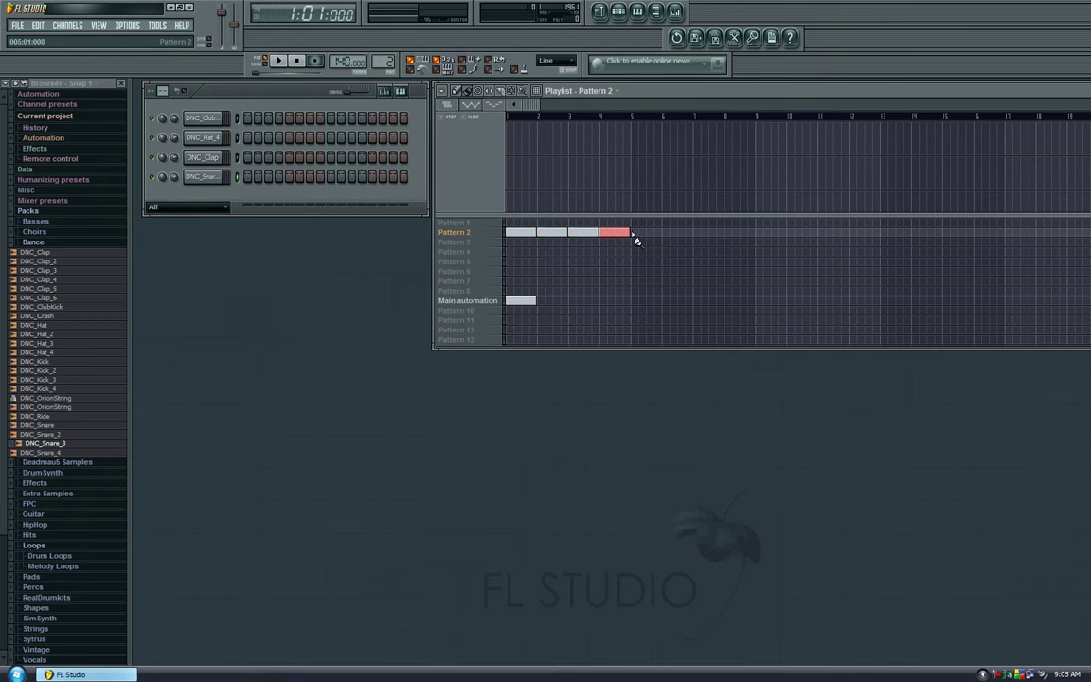
click(644, 233)
click(677, 232)
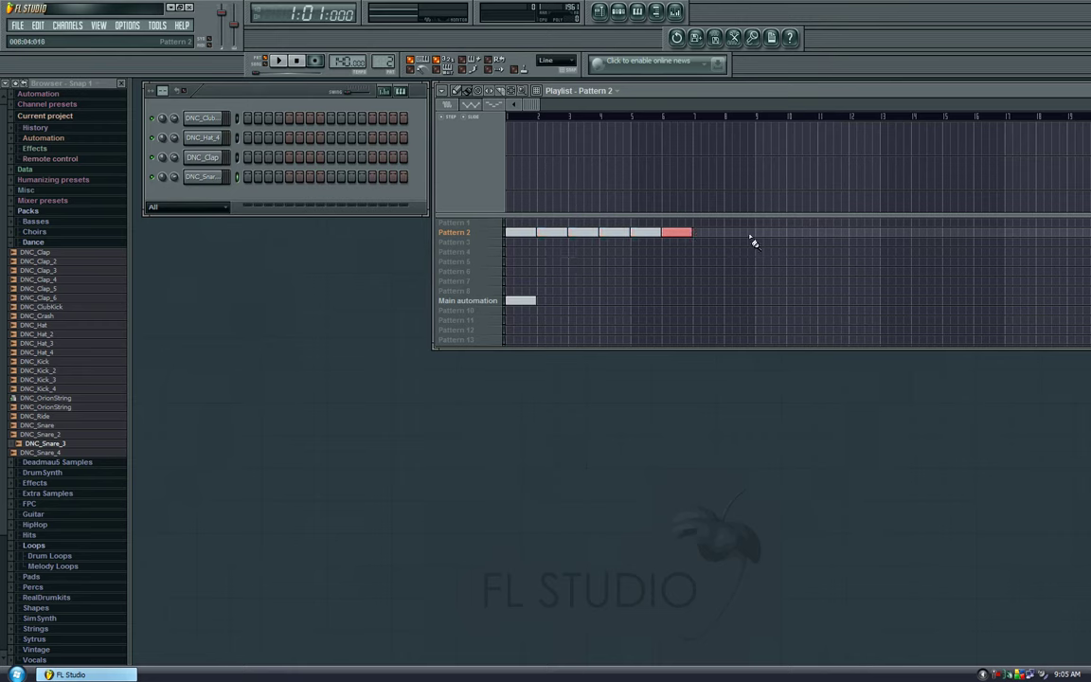
Delete all six Pattern 2 clips, leaving its playlist row empty.
right_click(676, 233)
right_click(645, 233)
right_click(613, 233)
right_click(582, 233)
right_click(551, 233)
right_click(520, 233)
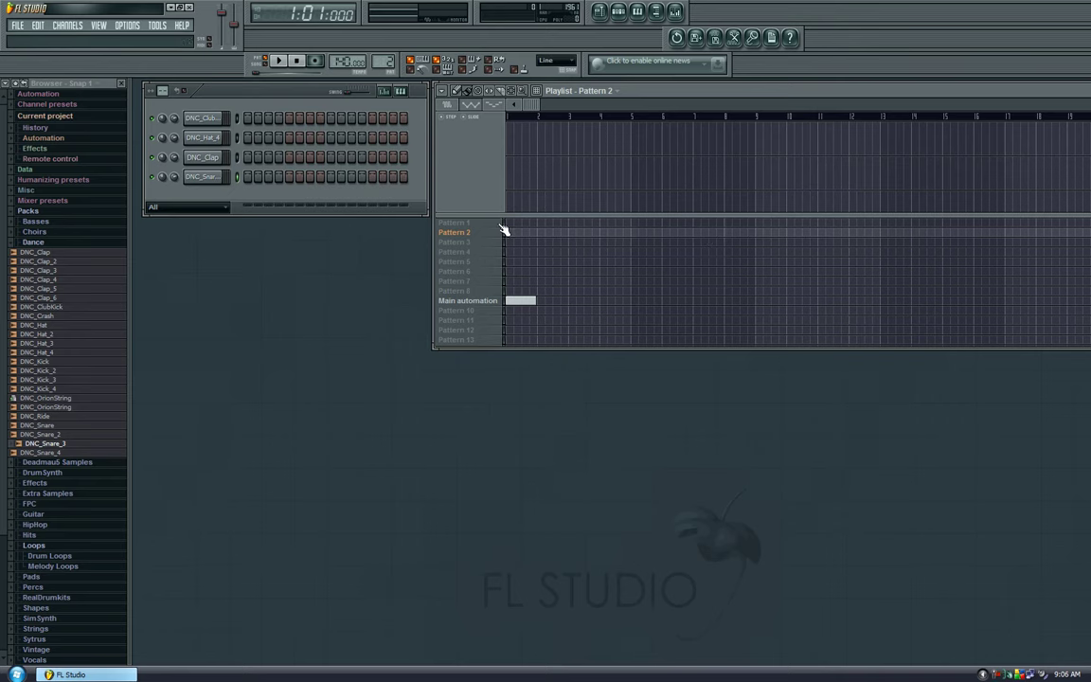
Switch back to Pattern 1 and play it briefly.
drag(383, 60, 382, 76)
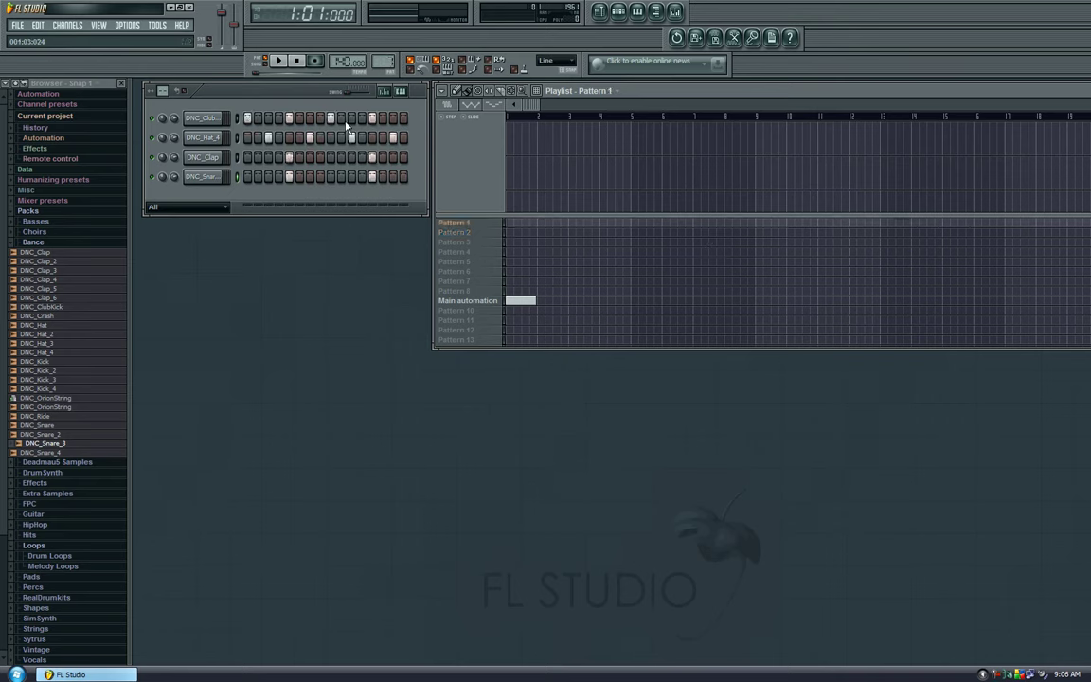
click(278, 60)
click(296, 62)
Narrow and reposition the Playlist, then place a Pattern 1 clip at bar 1.
drag(865, 97, 794, 85)
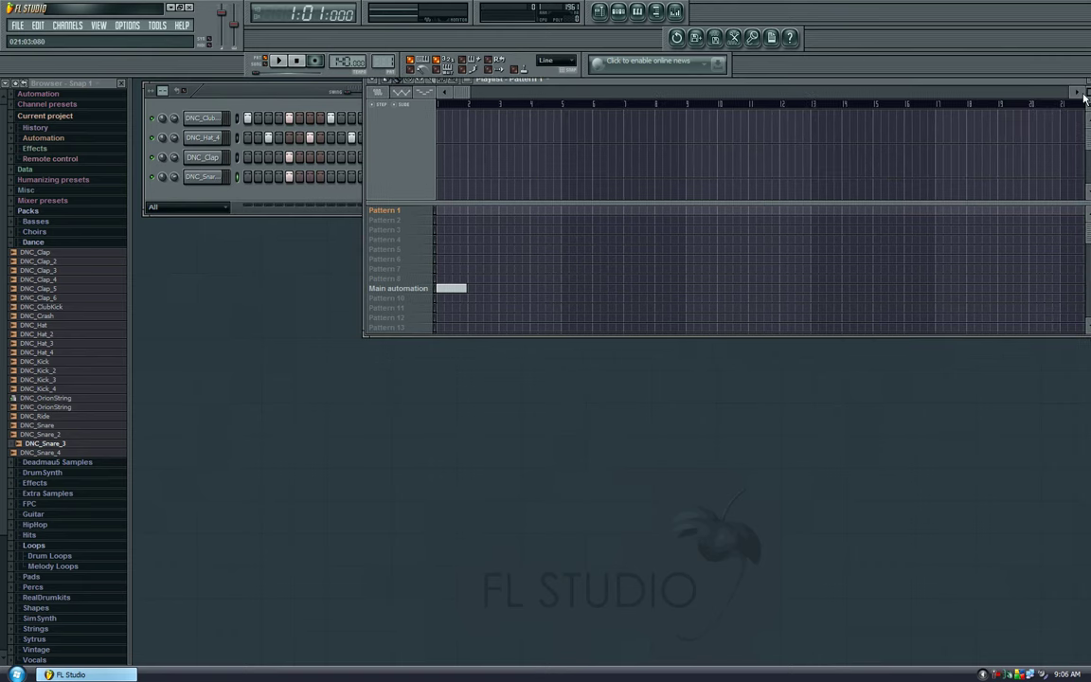
drag(1036, 88, 919, 221)
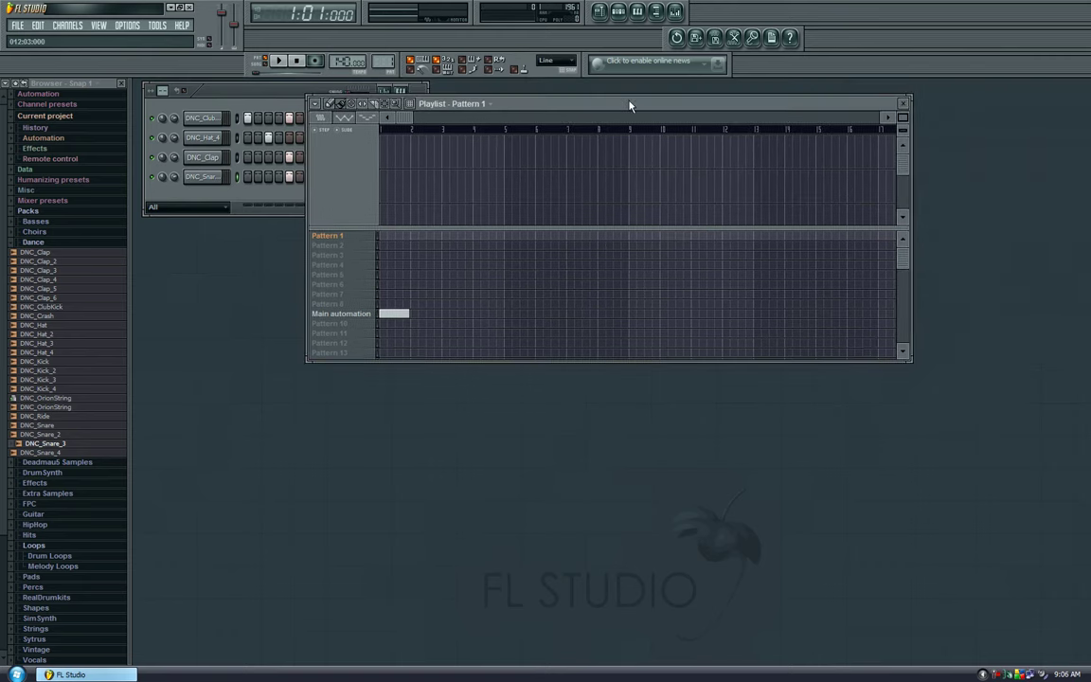
drag(630, 105, 752, 91)
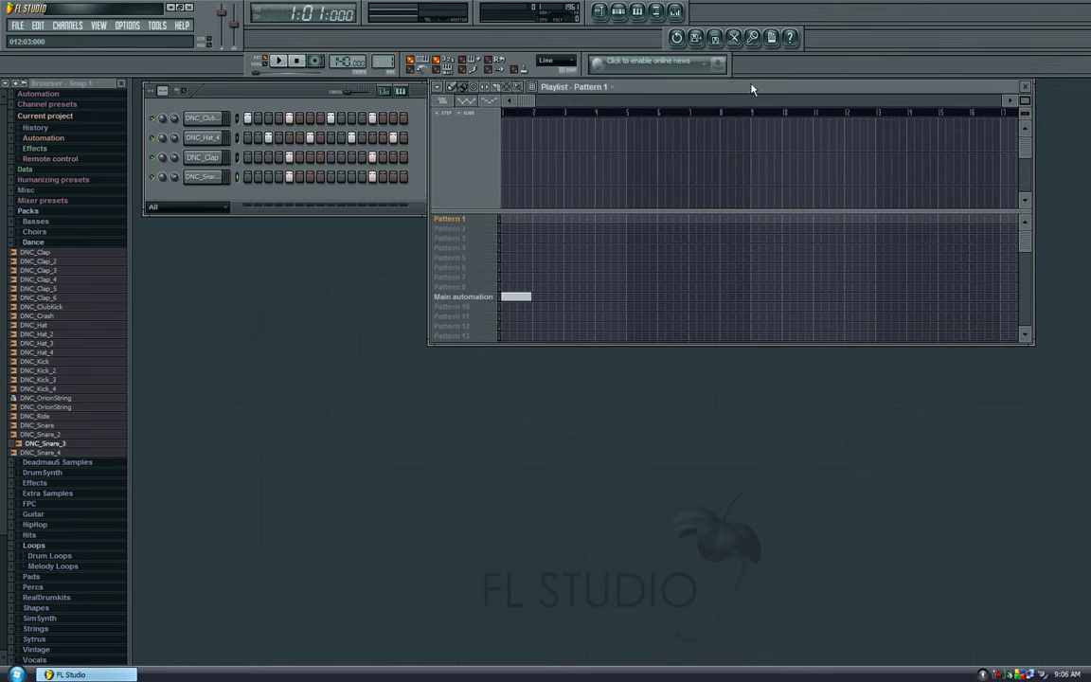
click(505, 224)
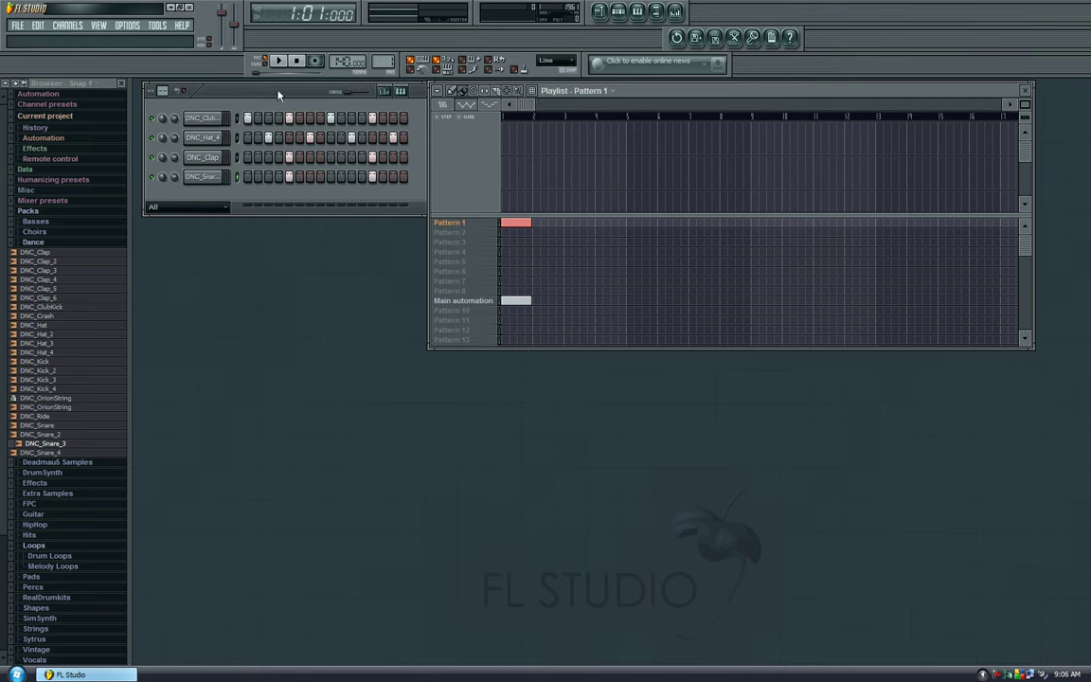
Paint Pattern 1 clips from bar 1 through bar 16 and play the song.
mouse_move(278, 95)
mouse_down()
mouse_move(303, 127)
mouse_move(285, 93)
mouse_move(293, 99)
mouse_up()
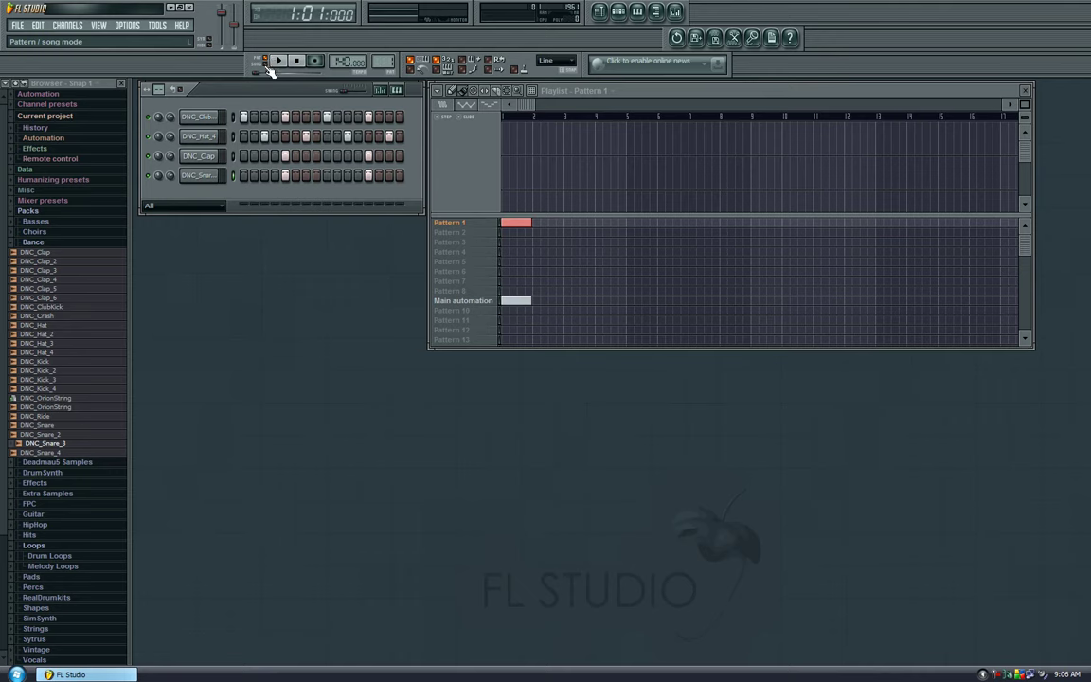
click(508, 120)
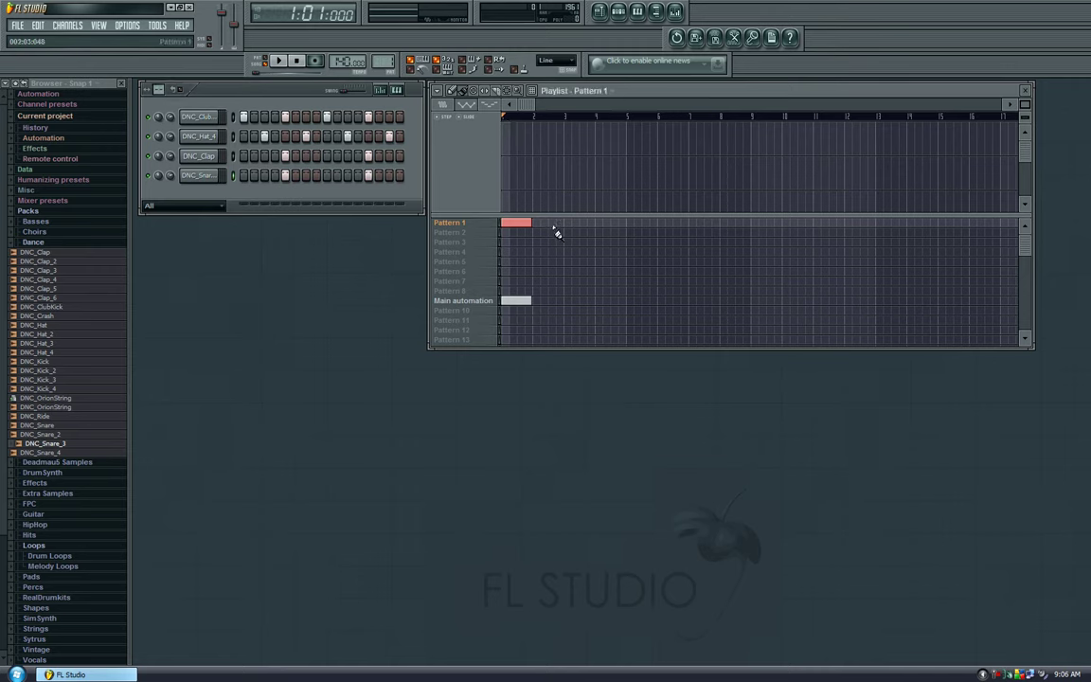
drag(536, 231, 998, 227)
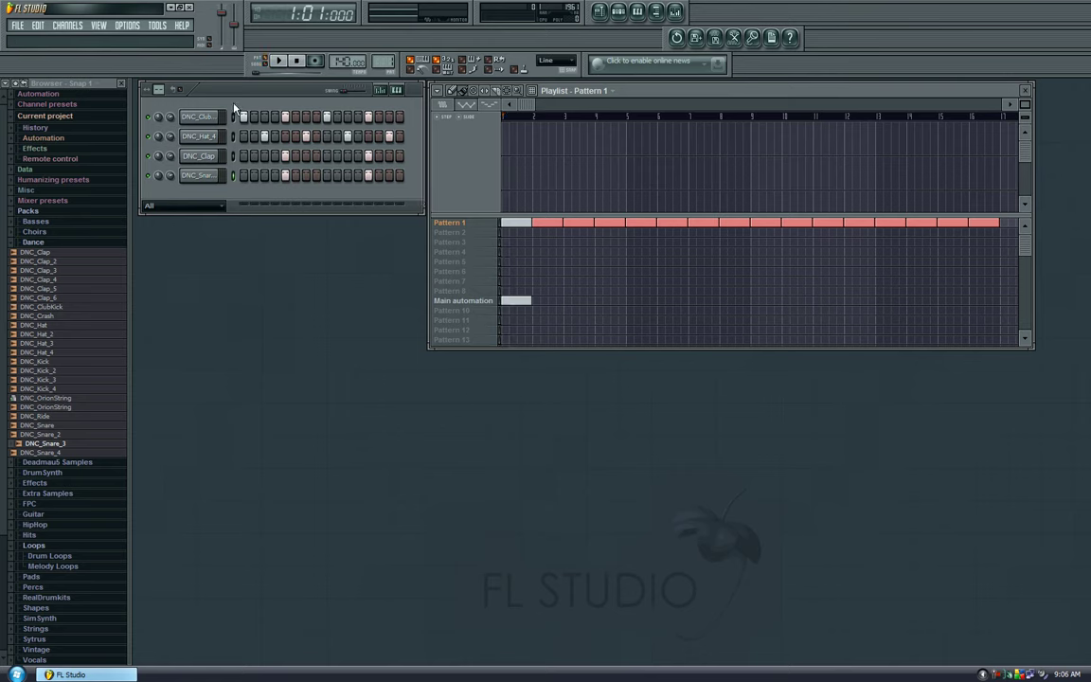
mouse_move(234, 106)
mouse_down()
mouse_move(218, 95)
mouse_move(236, 133)
mouse_move(234, 119)
mouse_up()
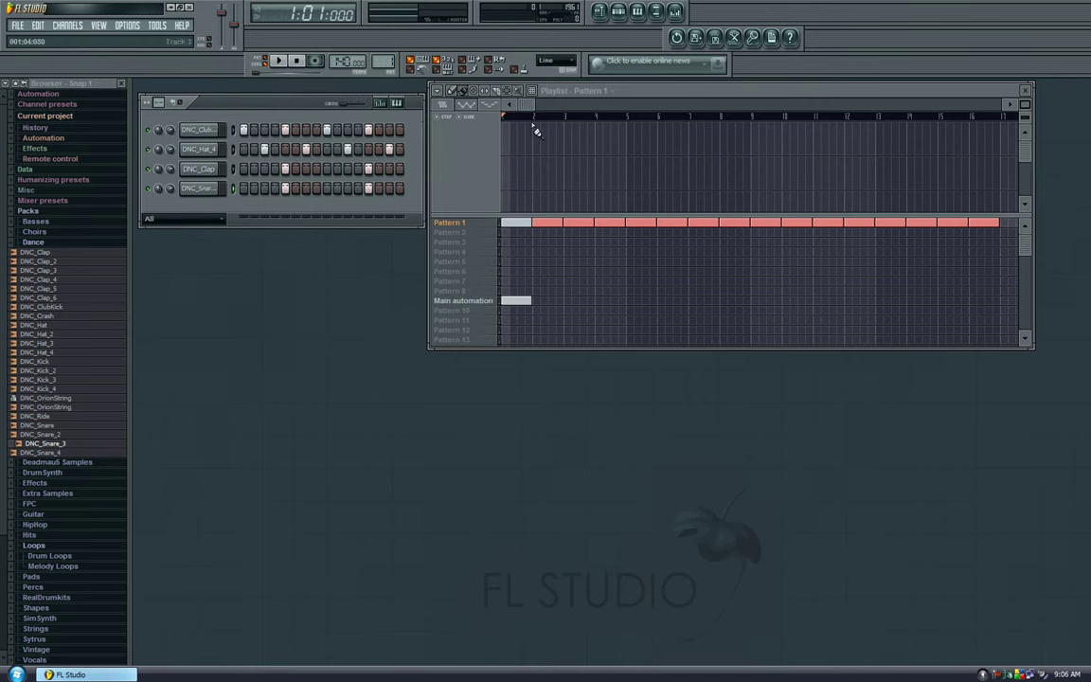
click(274, 60)
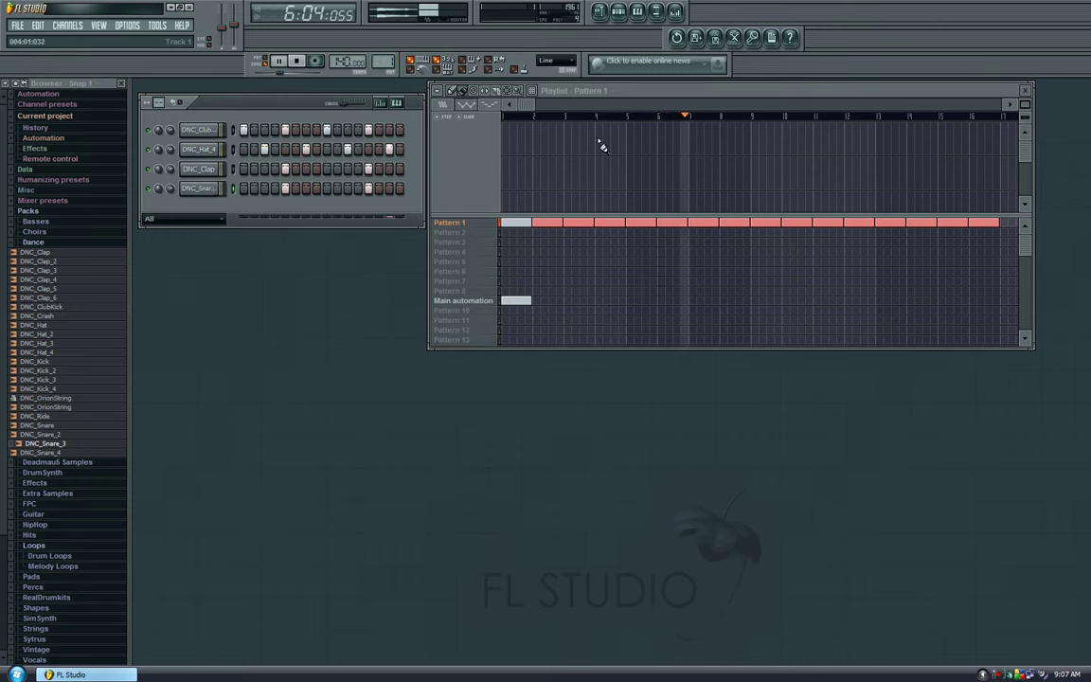
Delete the Main automation clip and stop playback.
right_click(517, 302)
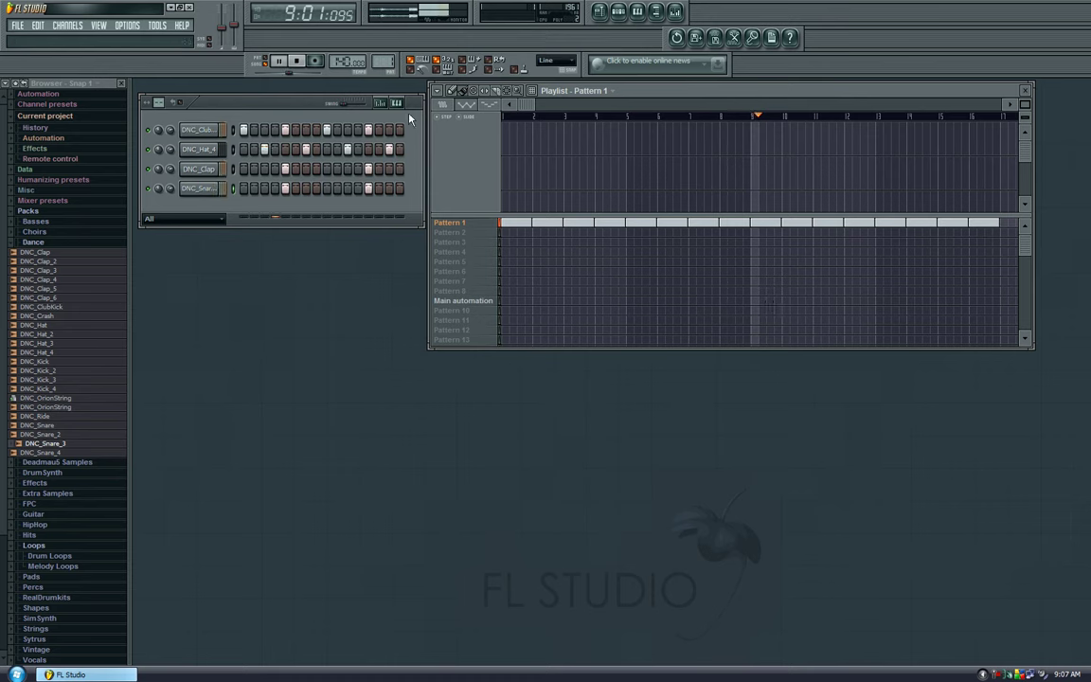
key(space)
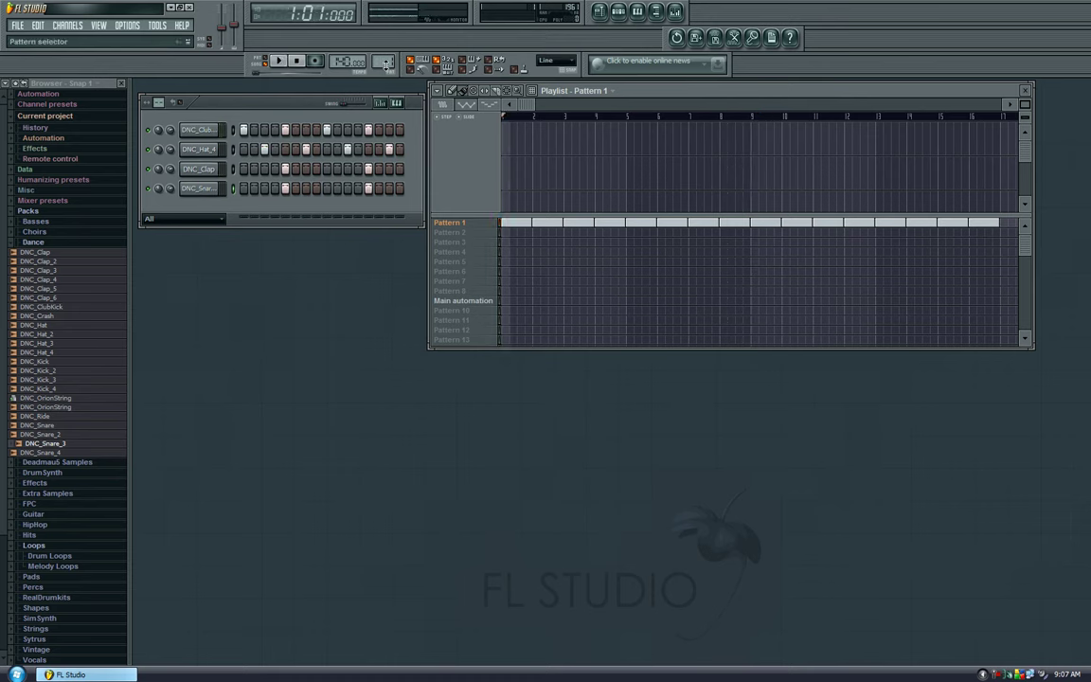
scroll(386, 64, up, 1)
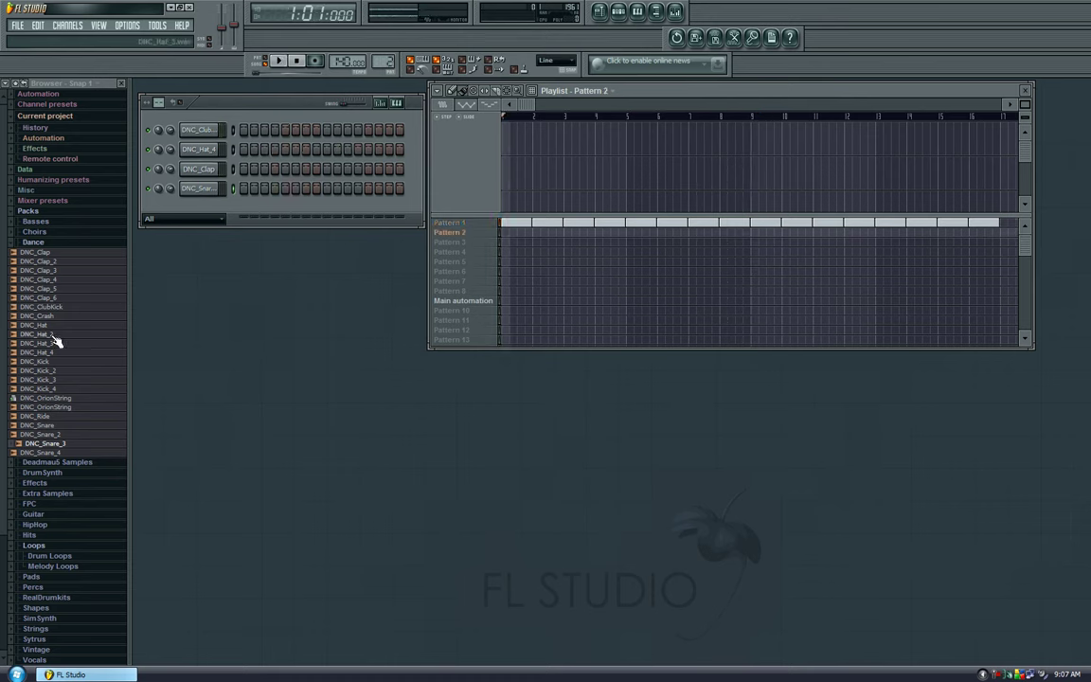
Add a fifth channel using the DNC_Ride sample and play Pattern 2.
drag(83, 424, 248, 217)
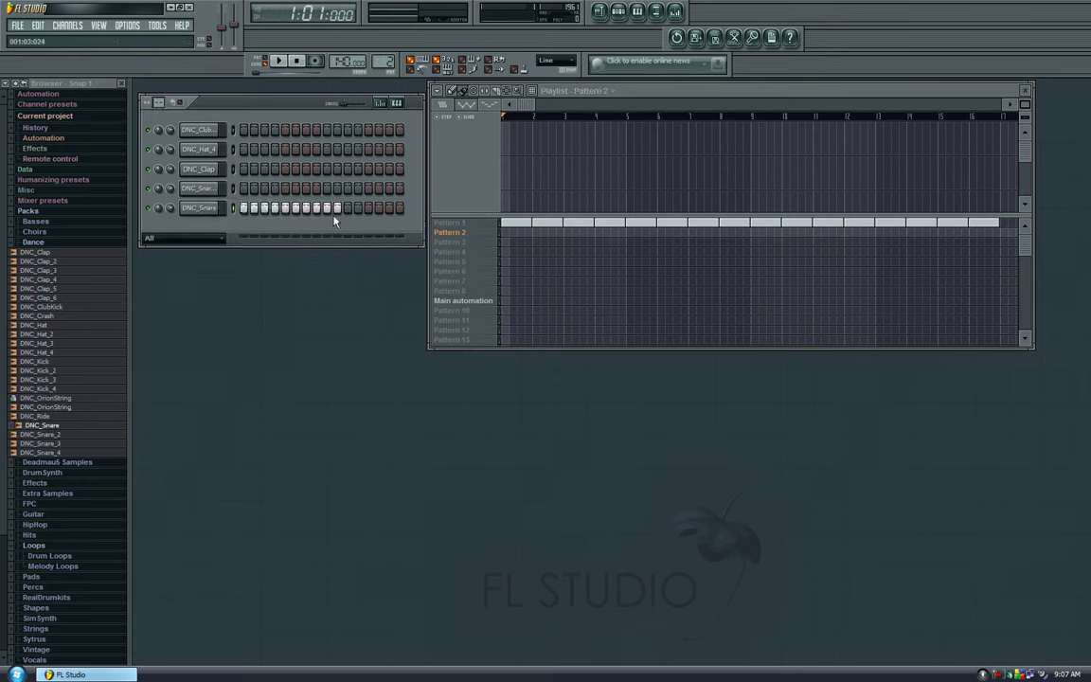
click(57, 417)
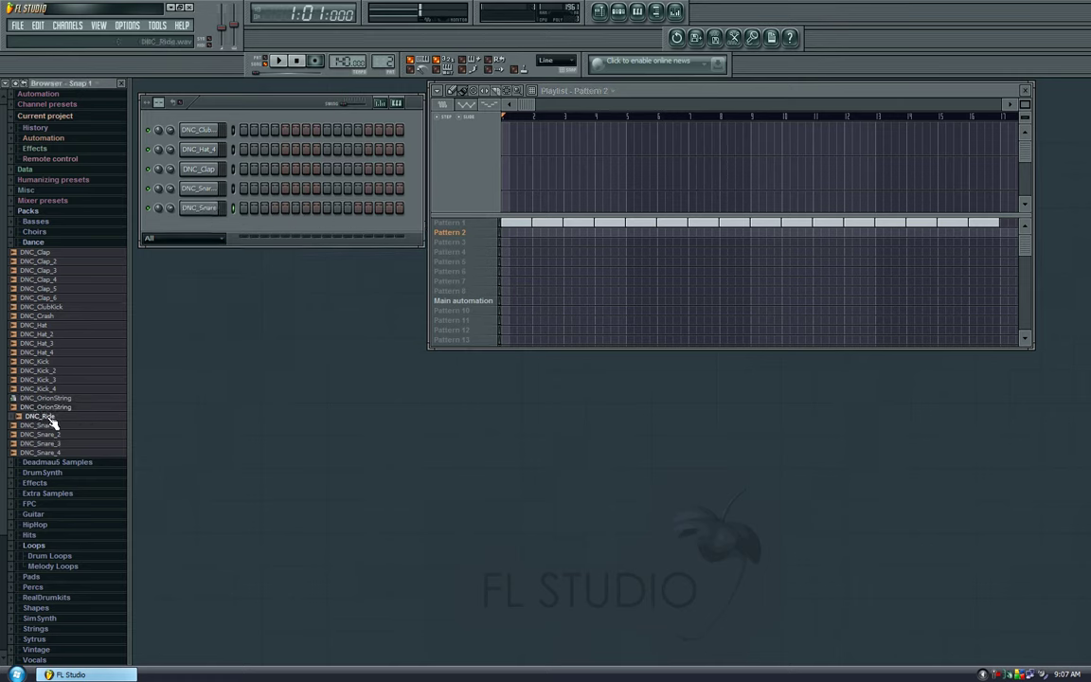
mouse_move(52, 423)
mouse_down()
mouse_move(194, 208)
mouse_move(398, 207)
mouse_up()
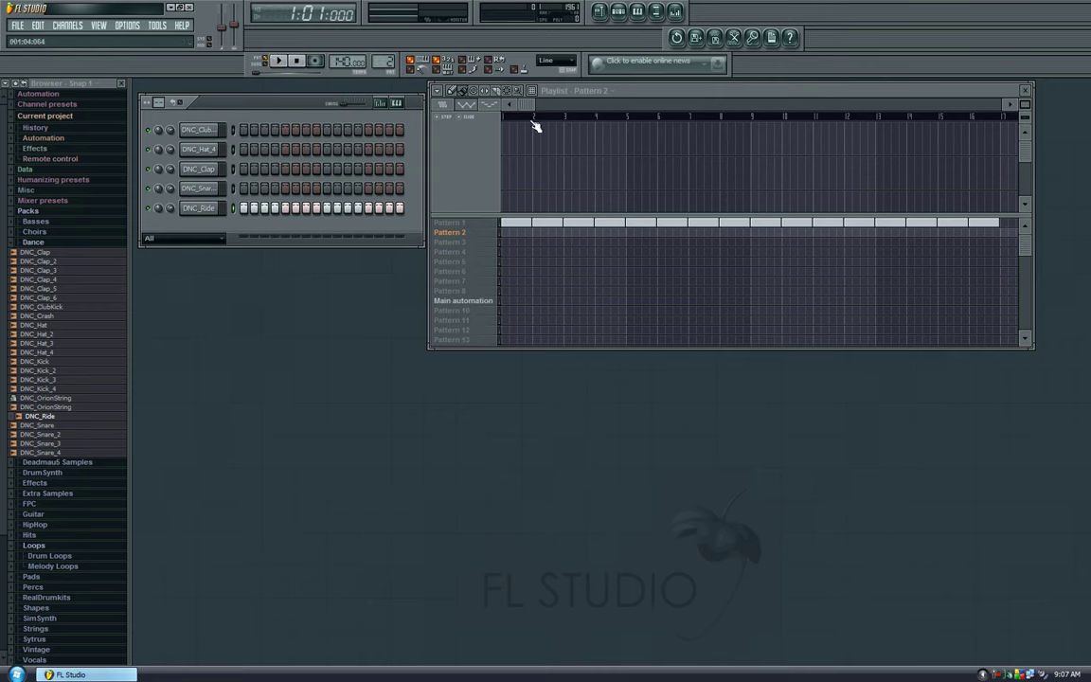
click(280, 63)
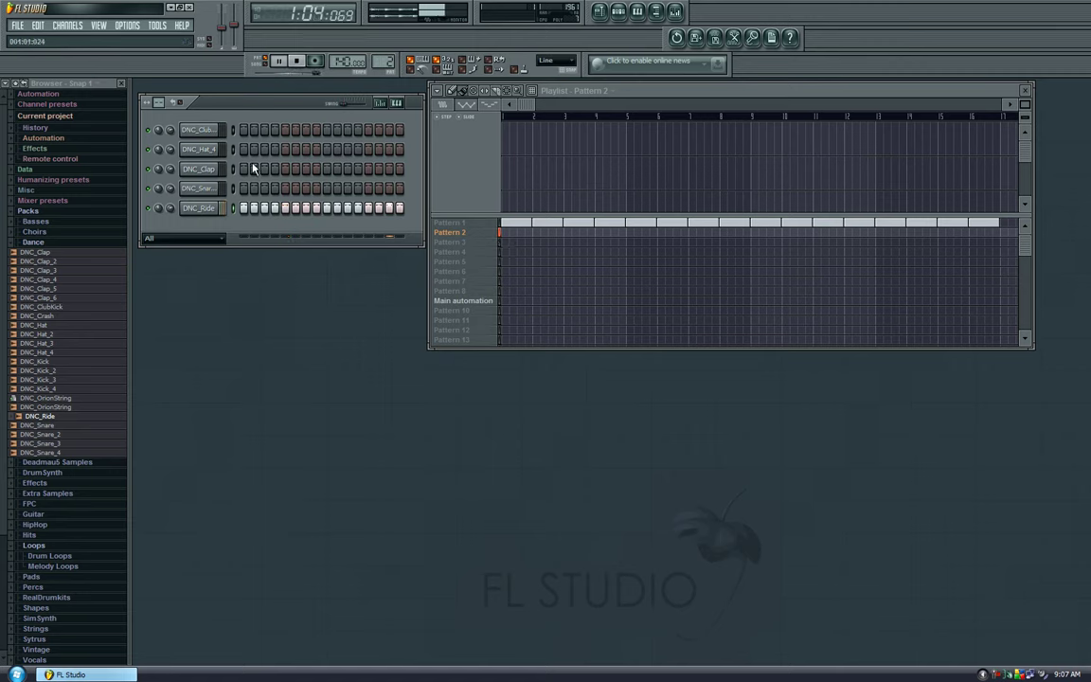
Fill the Pattern 2 row with clips to bar 16 and play both patterns together.
click(297, 63)
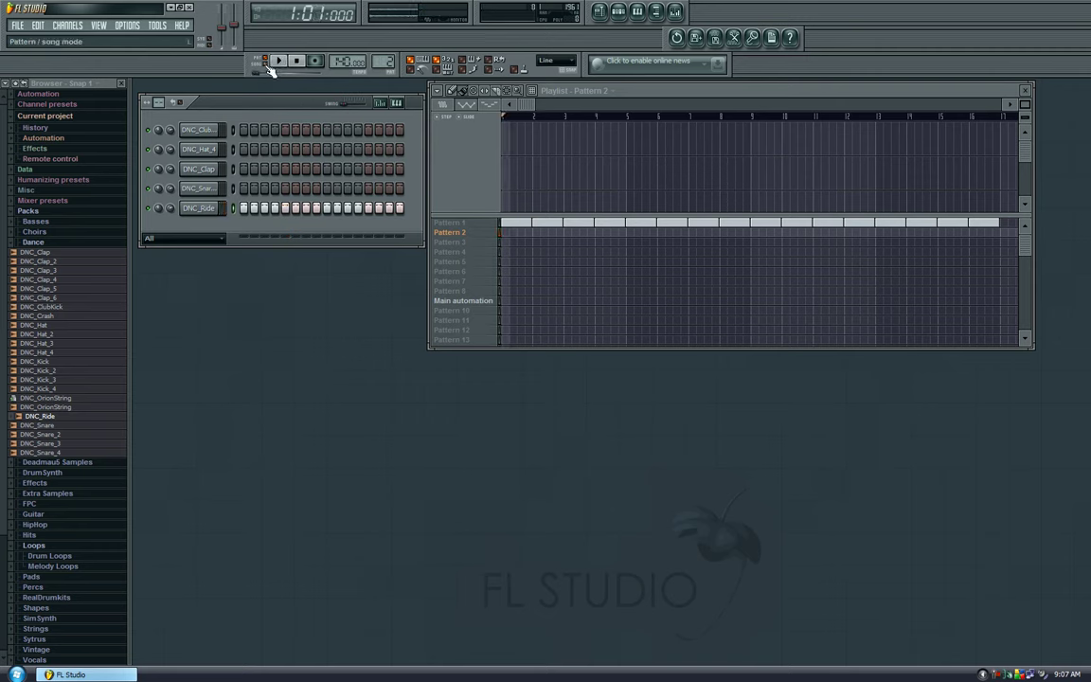
mouse_move(507, 237)
mouse_down()
mouse_move(672, 261)
mouse_move(974, 270)
mouse_up()
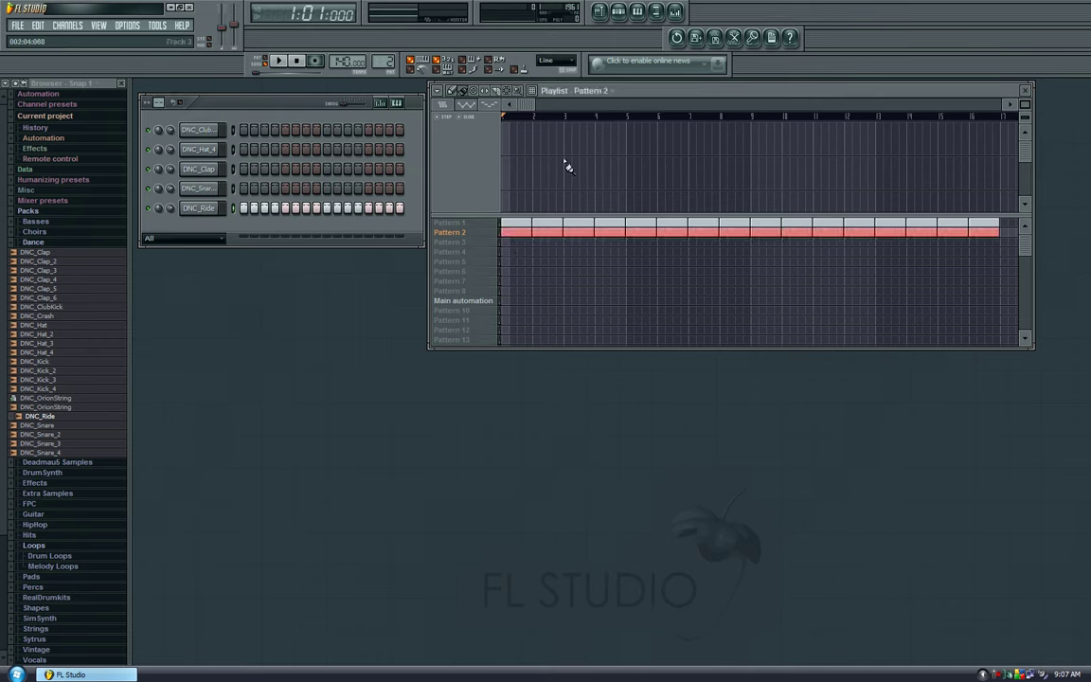
click(280, 61)
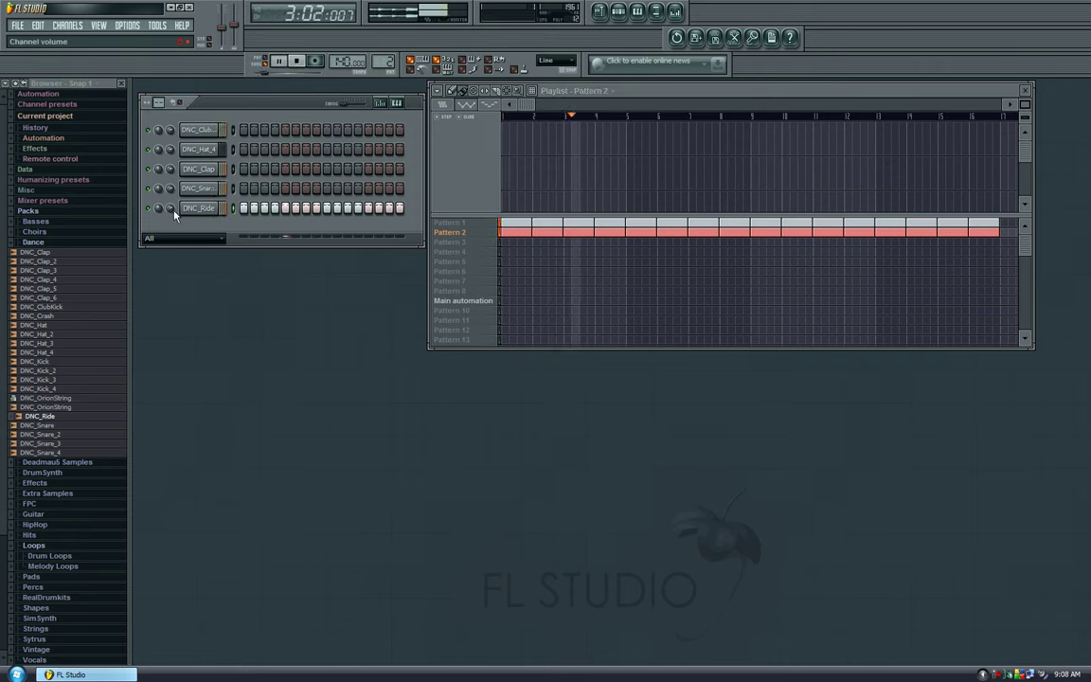
Flip between Pattern 1 and Pattern 2, stop and rewind, ending on Pattern 2.
scroll(384, 61, down, 1)
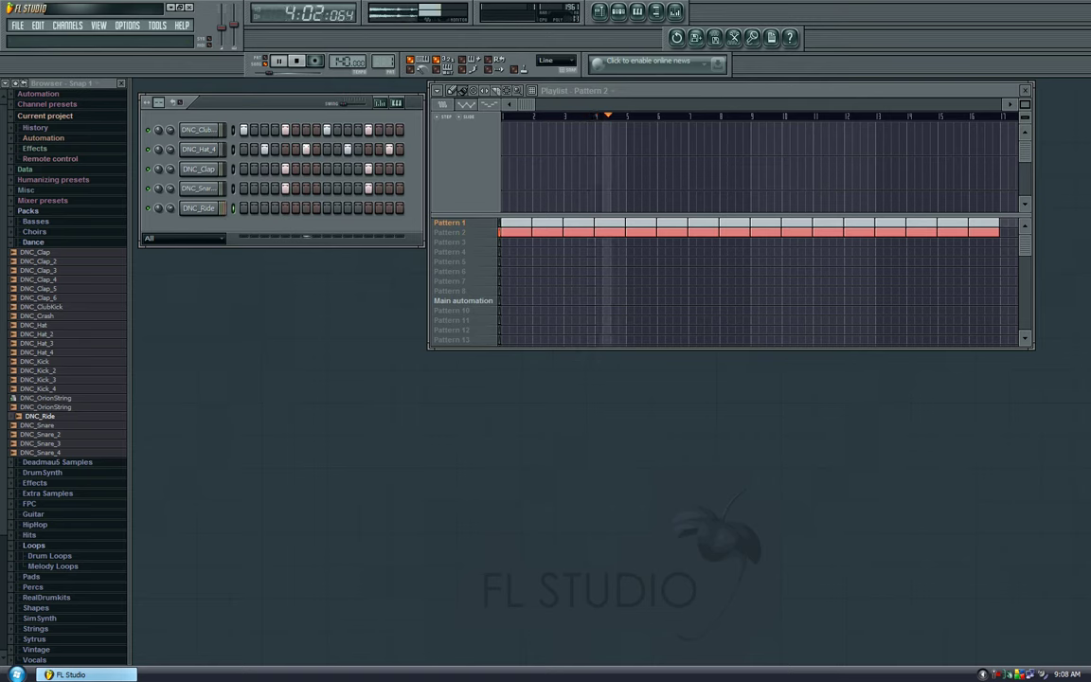
scroll(384, 61, up, 1)
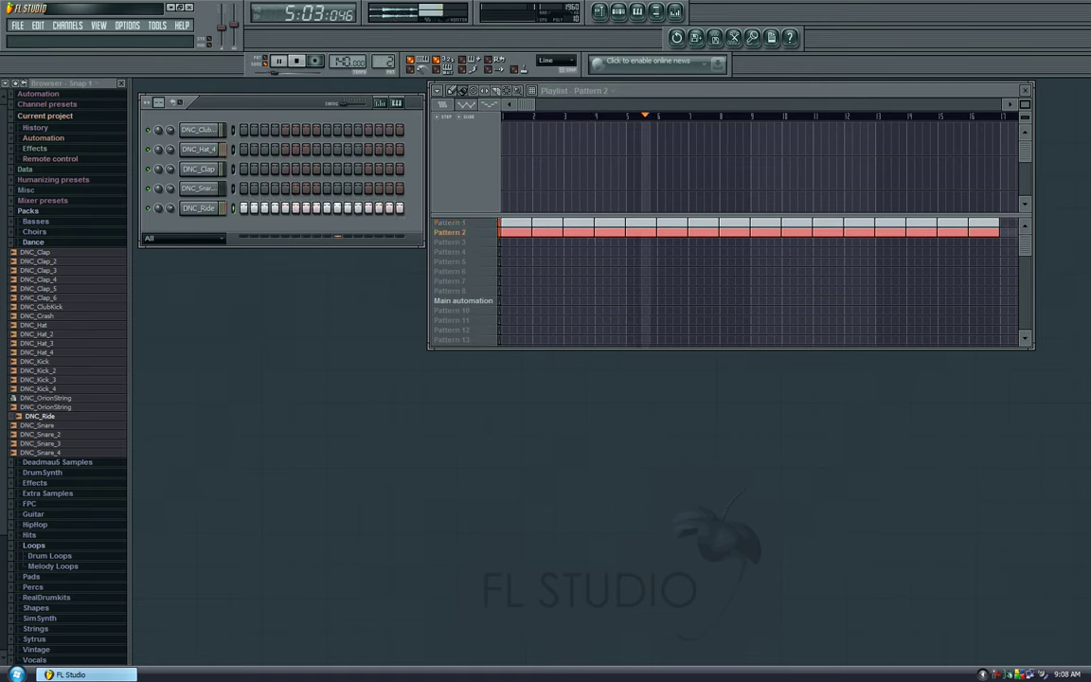
scroll(383, 62, down, 1)
click(305, 62)
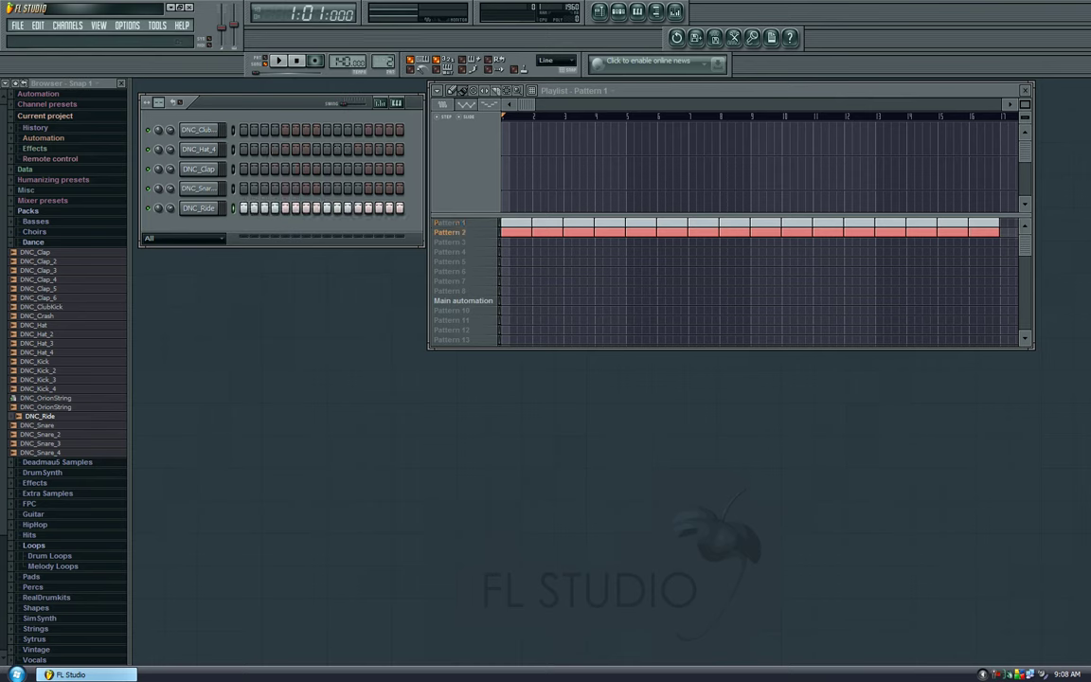
scroll(384, 62, up, 1)
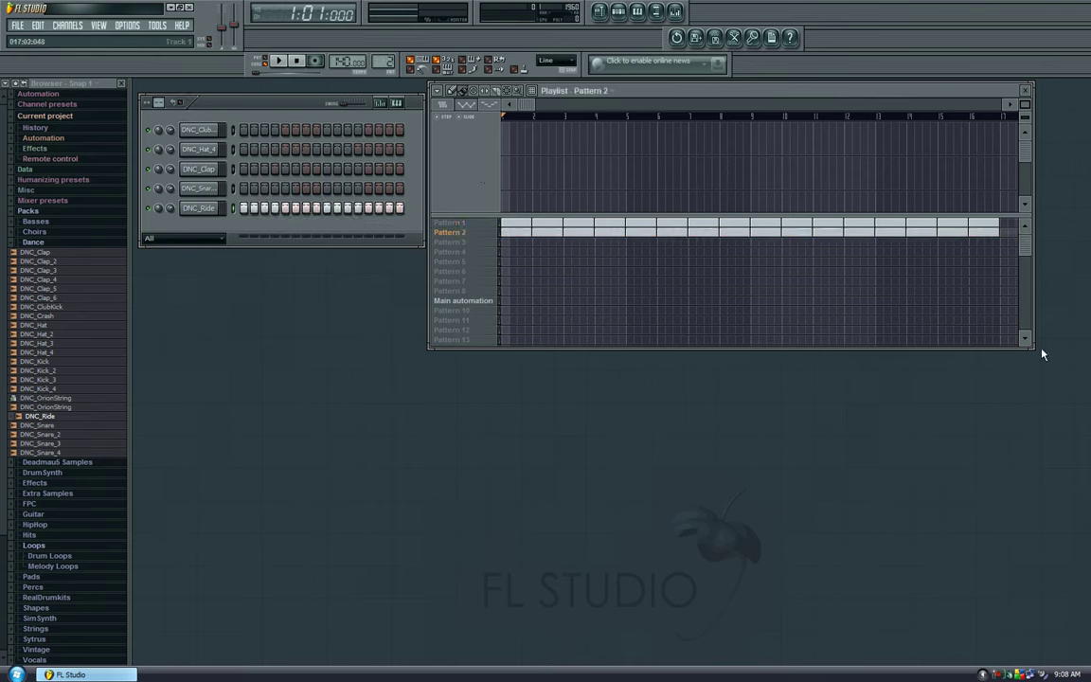
Enlarge the Playlist and delete the Pattern 2 blocks on bars 2, 4, 6, 8, 10 and 12.
drag(1042, 355, 1082, 608)
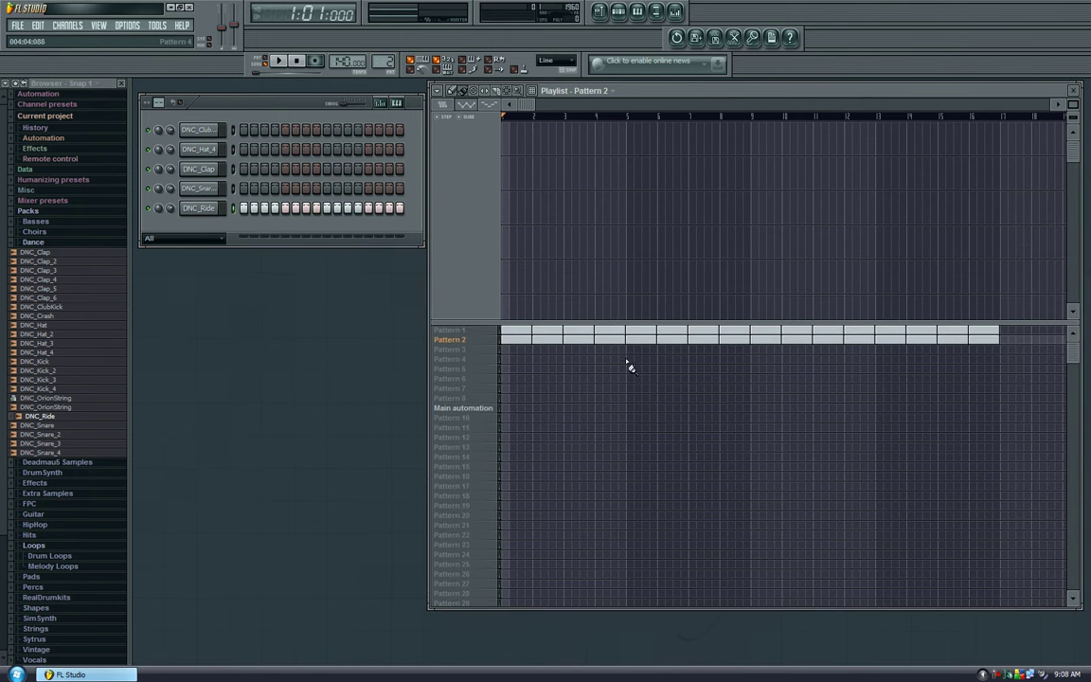
right_click(559, 342)
right_click(610, 341)
right_click(674, 342)
right_click(736, 342)
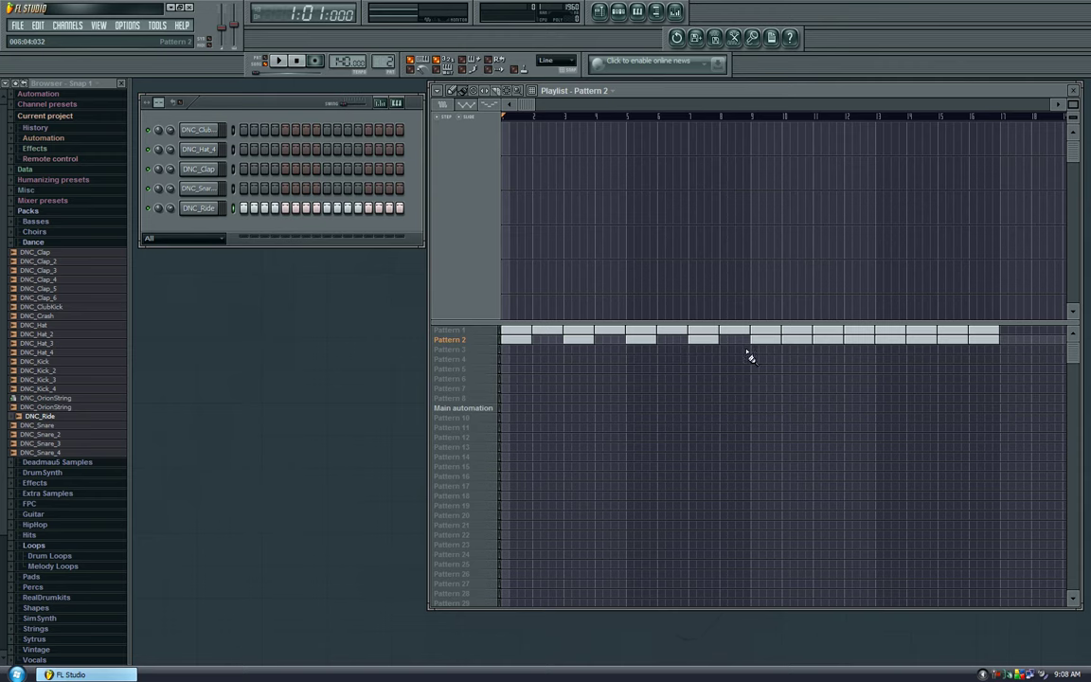
right_click(801, 340)
right_click(857, 341)
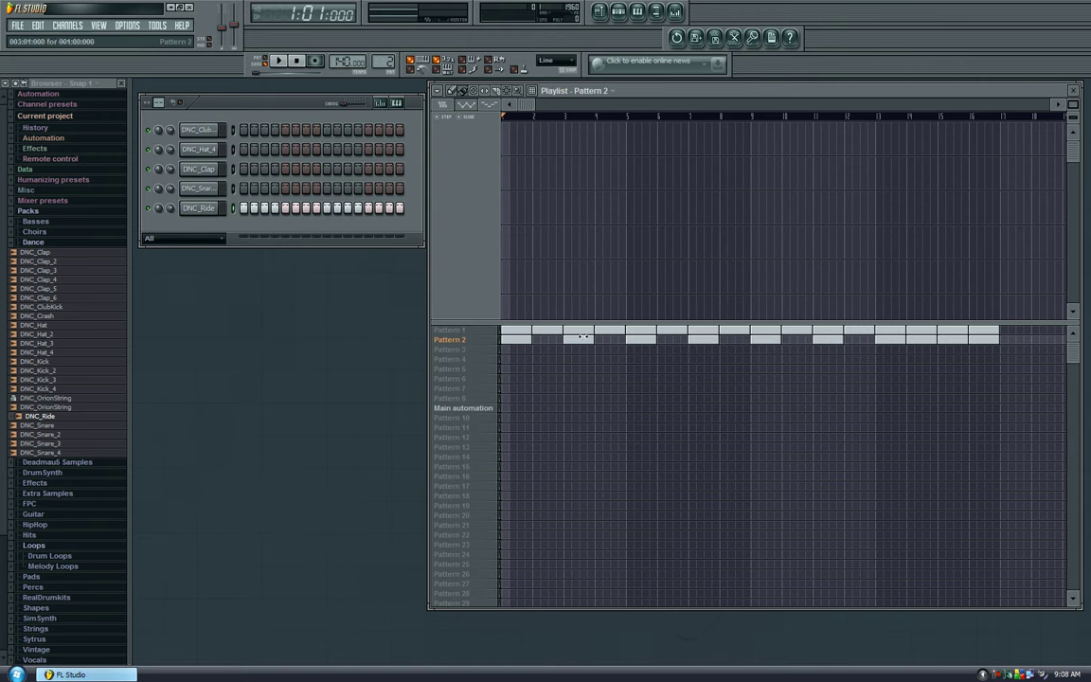
Remove a stray Pattern 3 block and the bar-14 Pattern 2 block, play, then return to Pattern 1.
click(544, 349)
right_click(539, 349)
right_click(920, 343)
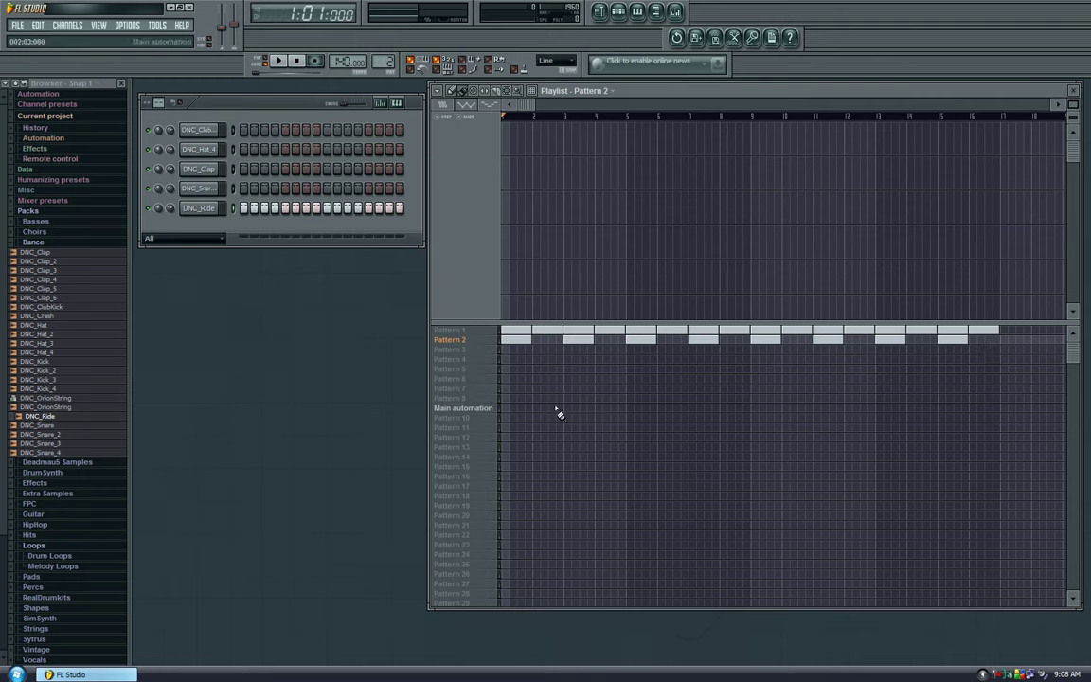
click(287, 61)
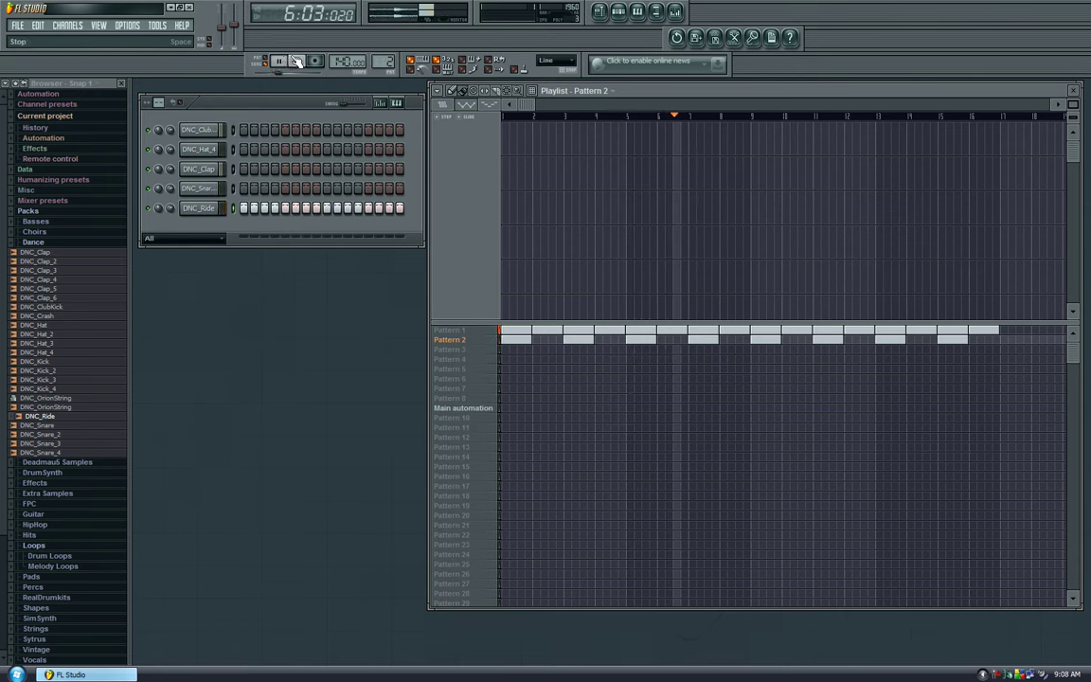
click(296, 60)
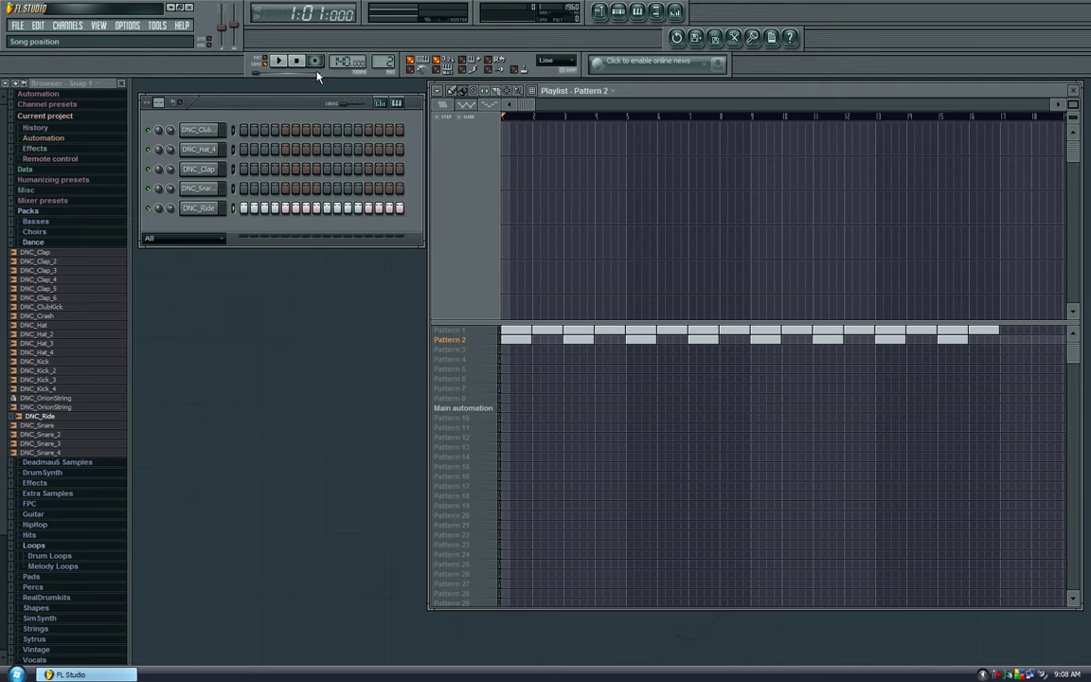
scroll(757, 463, down, 15)
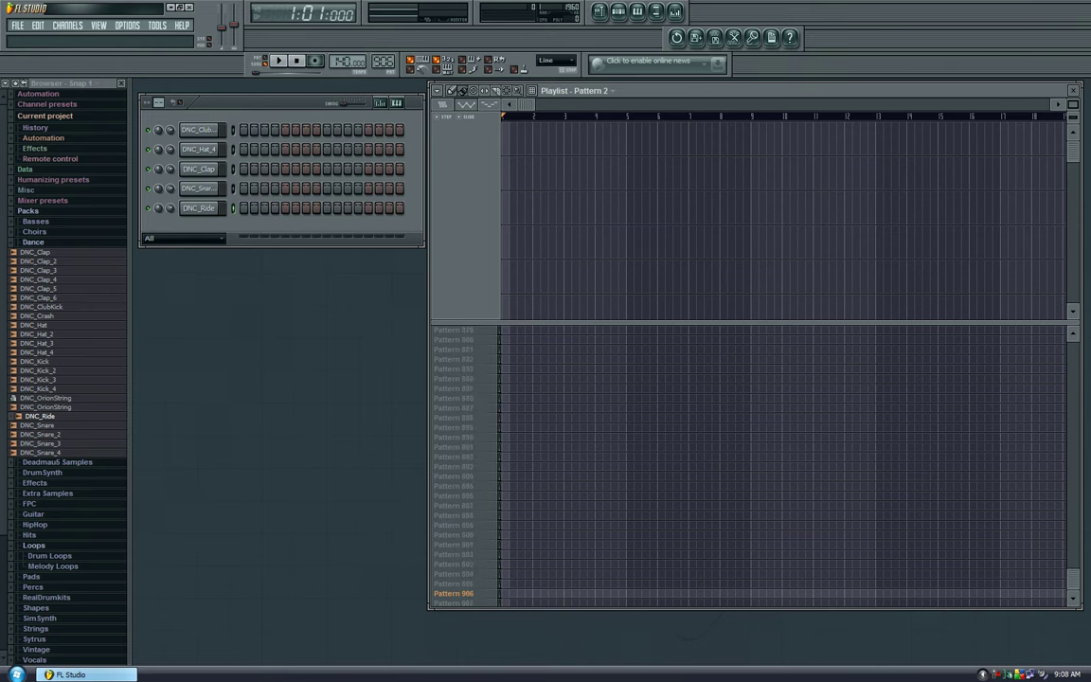
scroll(757, 464, down, 5)
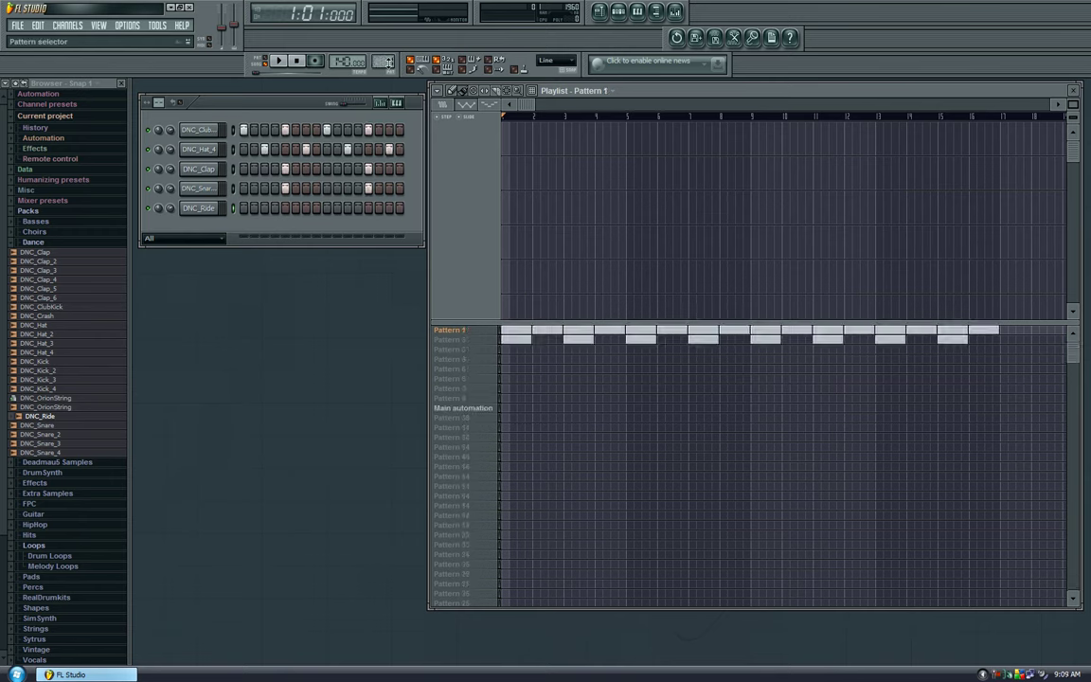
Reposition the step sequencer and Playlist windows slightly.
drag(275, 99, 269, 87)
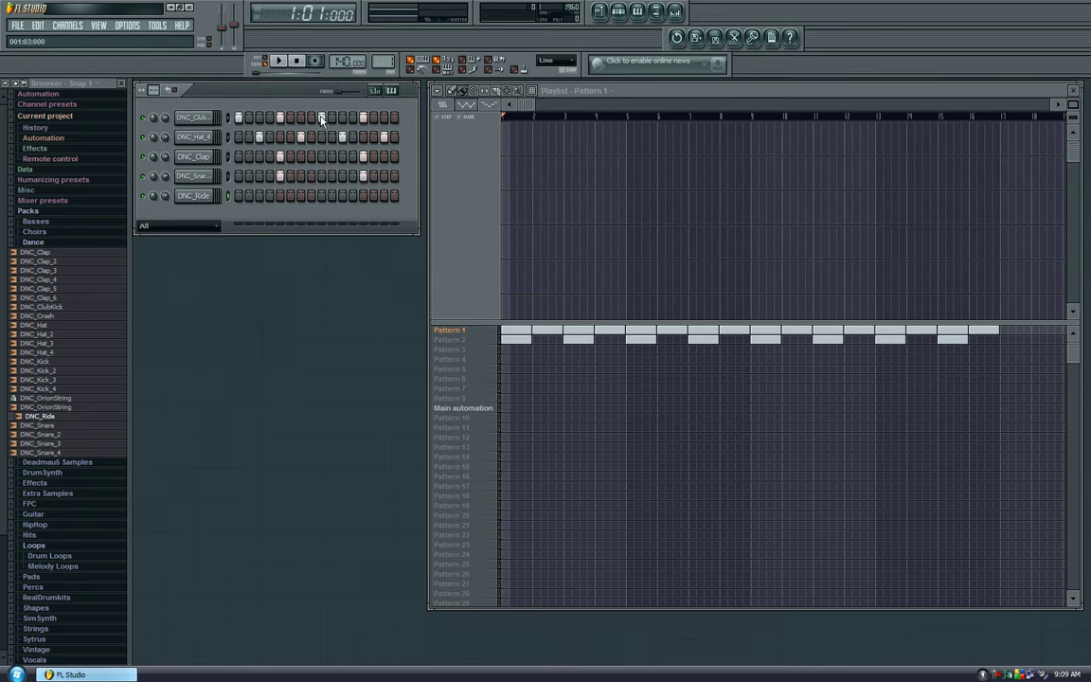
drag(688, 89, 683, 92)
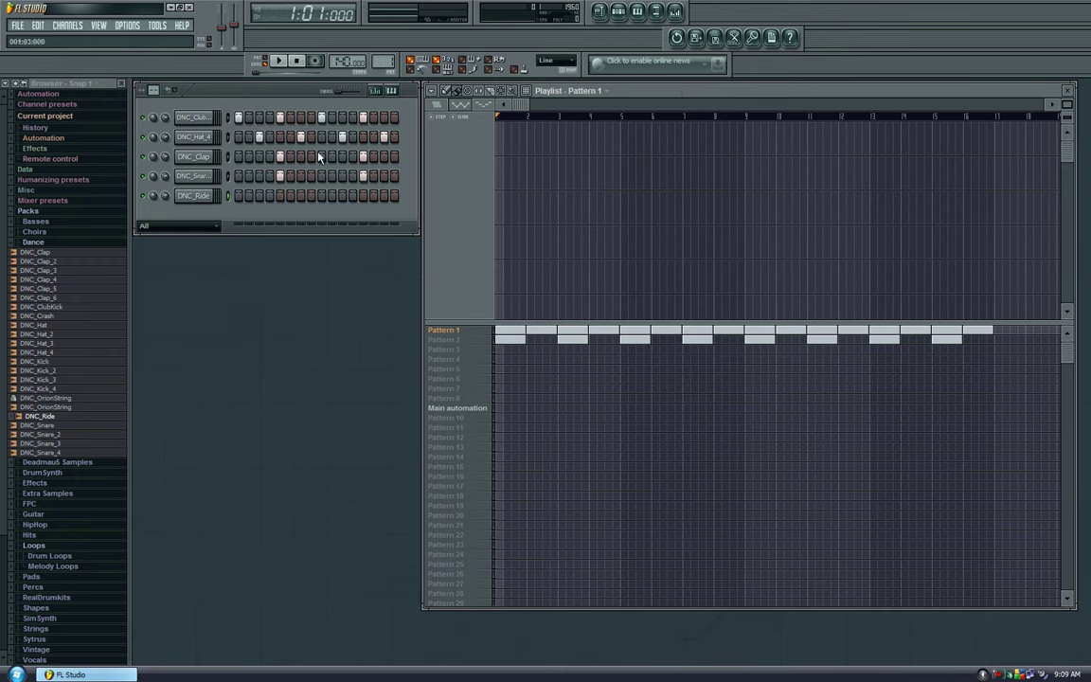
drag(244, 91, 280, 90)
drag(625, 93, 623, 91)
Turn on an extra DNC_Hat_4 step in Pattern 1 and set playback to Song mode.
click(344, 138)
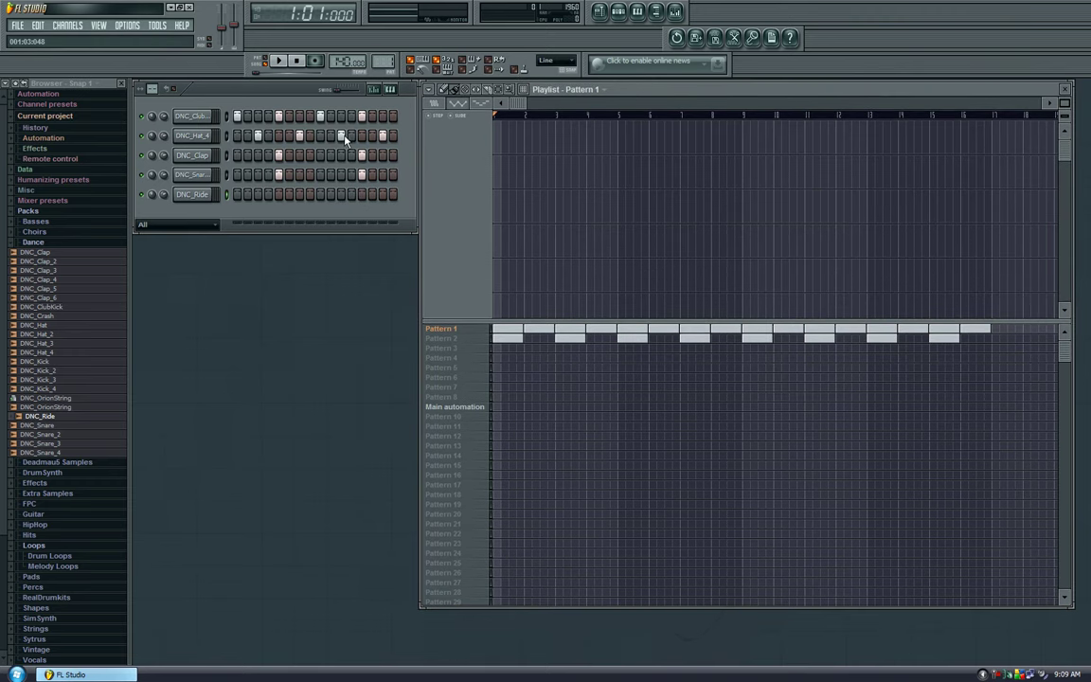
click(268, 62)
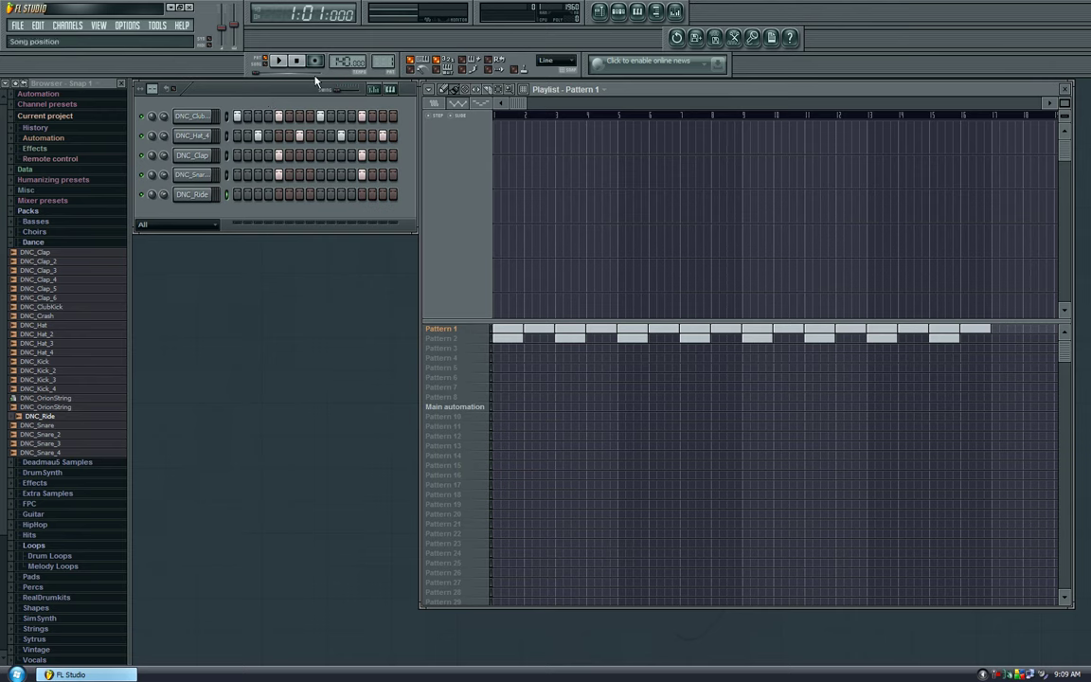
scroll(344, 61, up, 9)
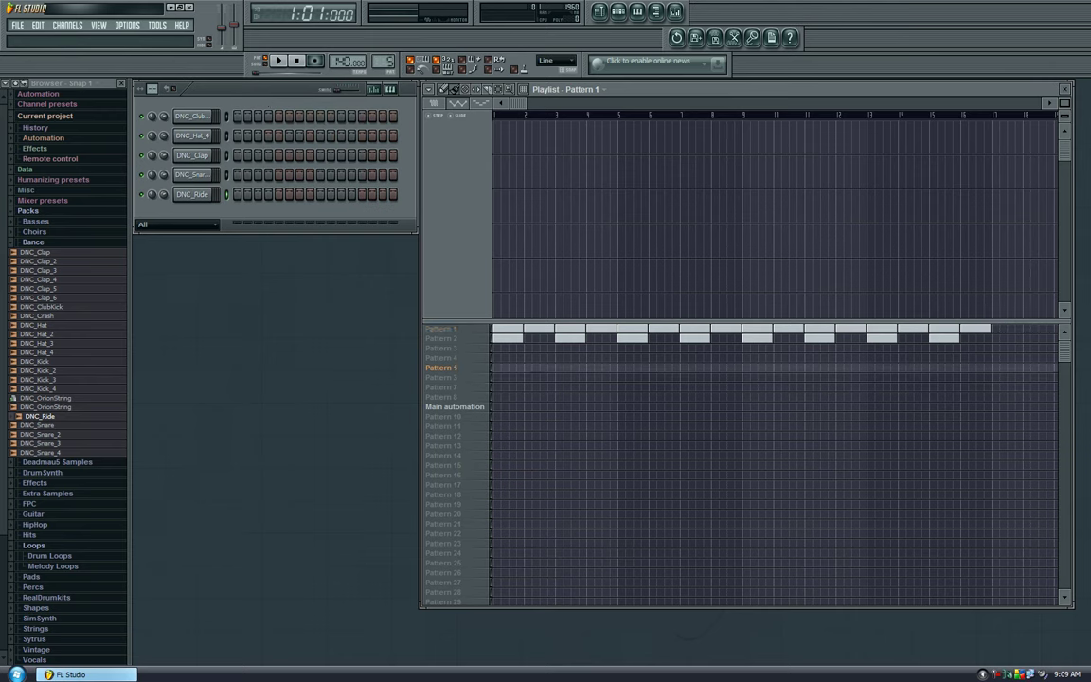
scroll(344, 60, down, 9)
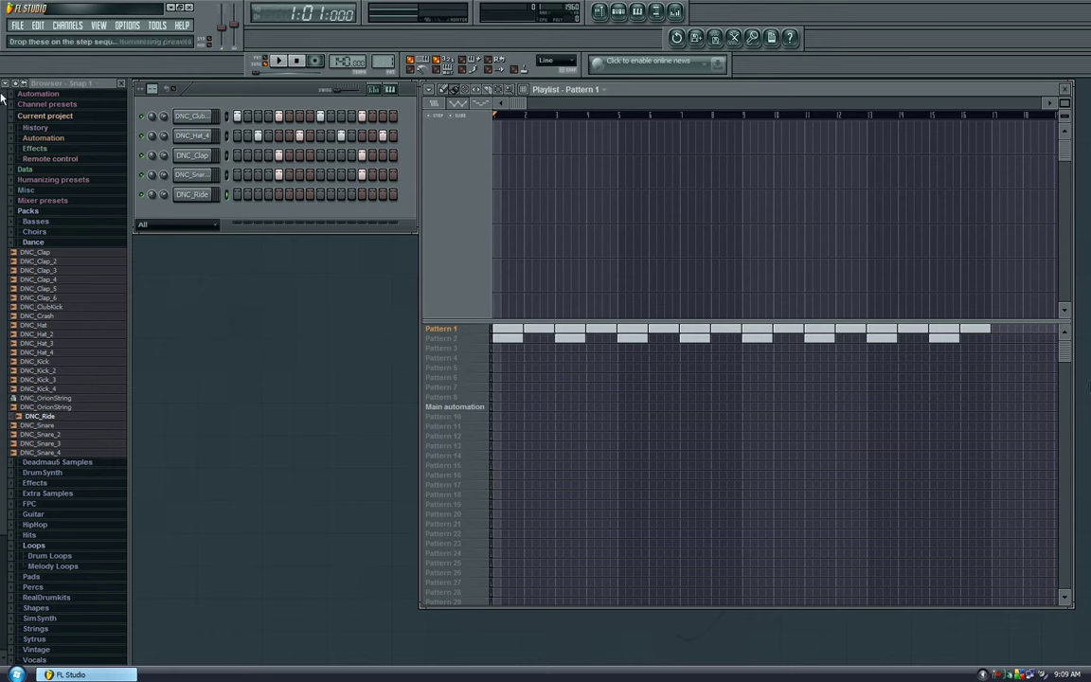
Export the song as an MP3 named 'Test MP3' into My Documents.
click(15, 27)
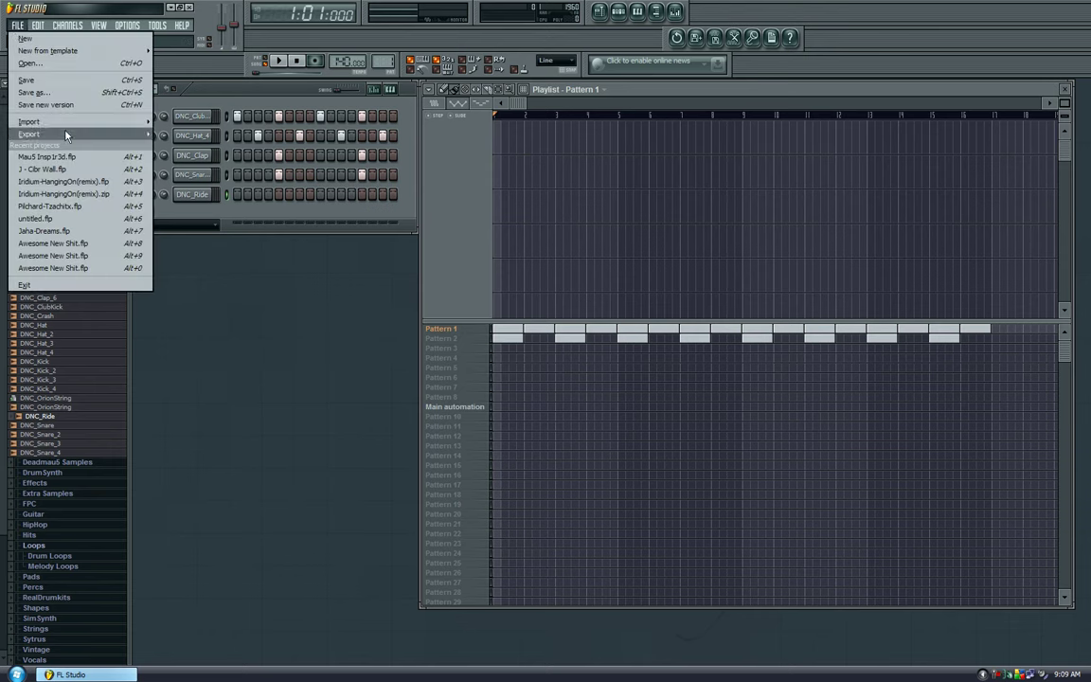
mouse_move(70, 135)
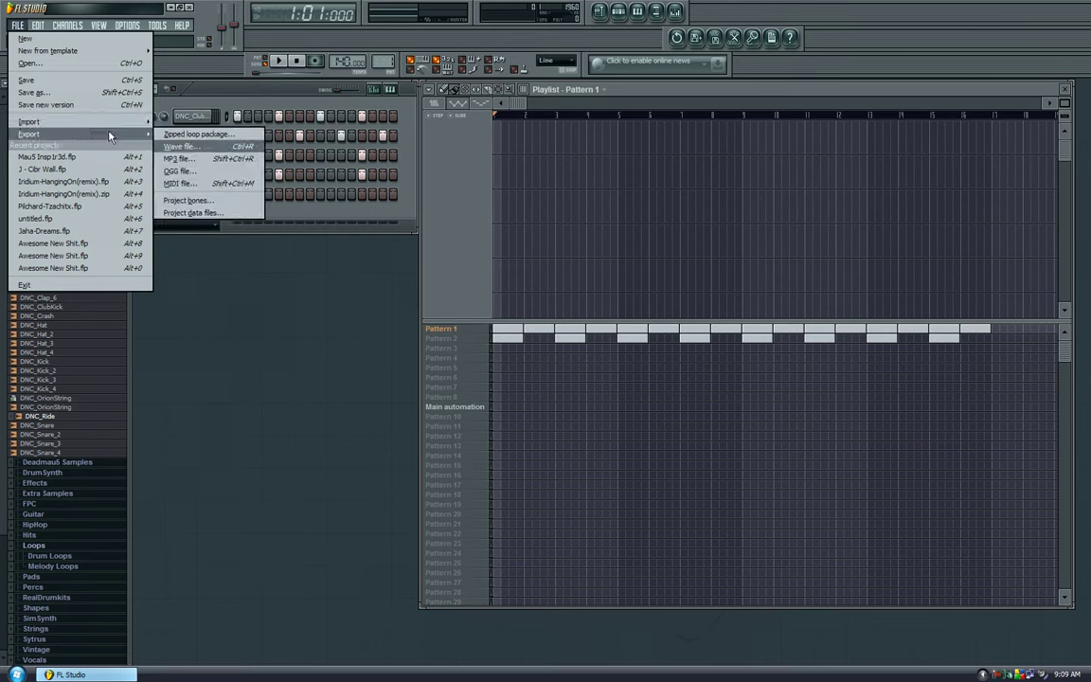
click(182, 158)
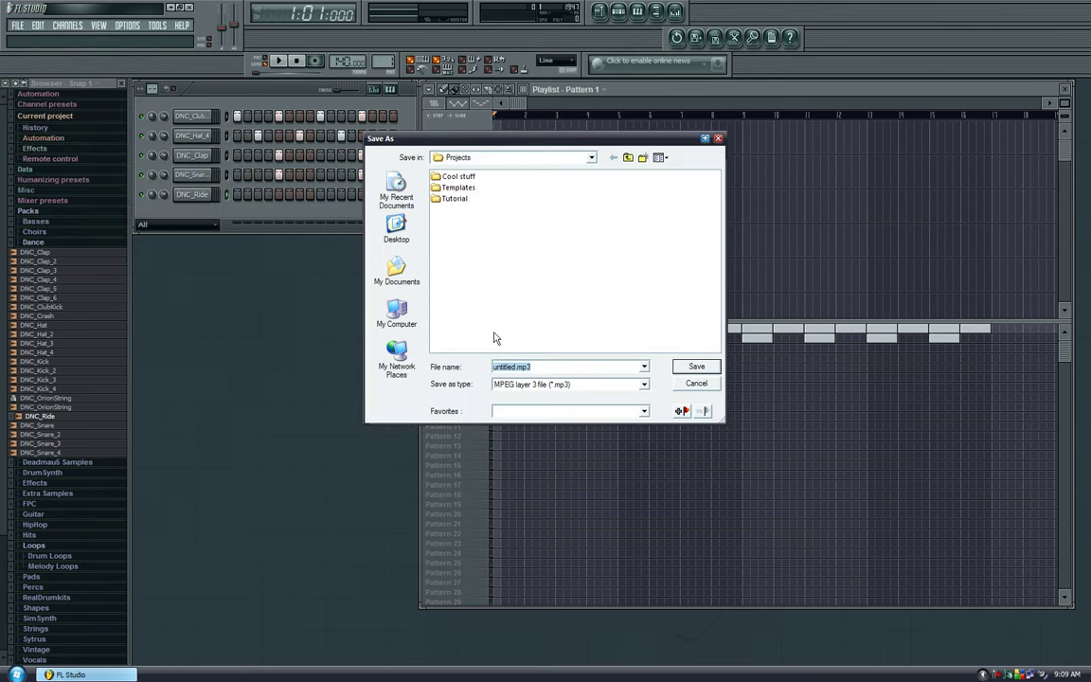
click(398, 241)
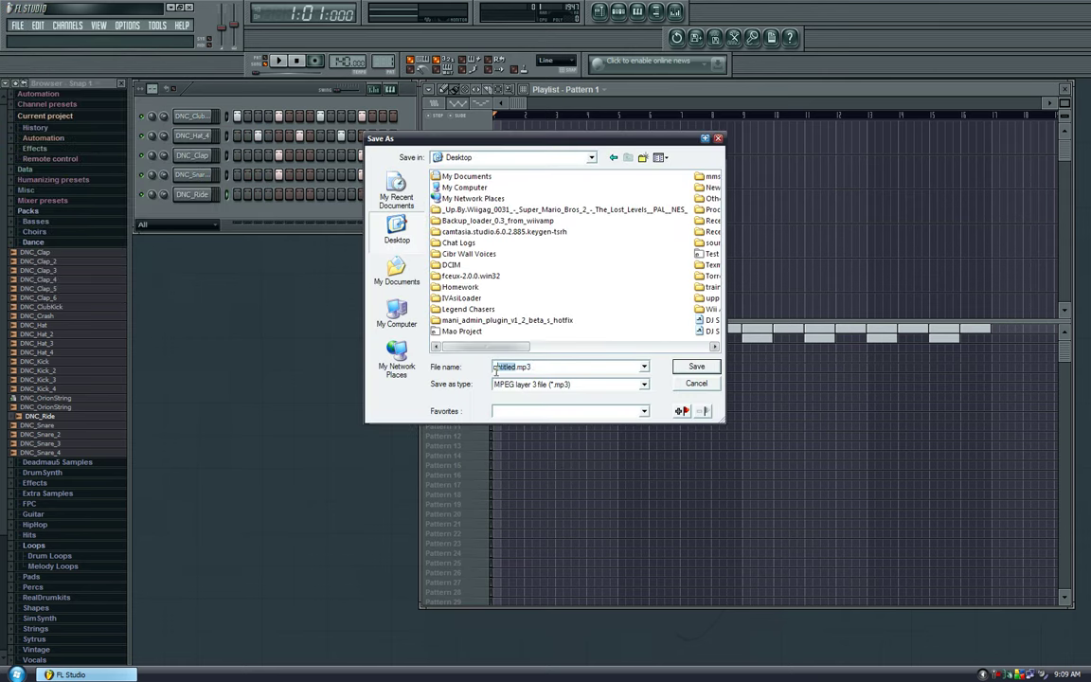
click(397, 271)
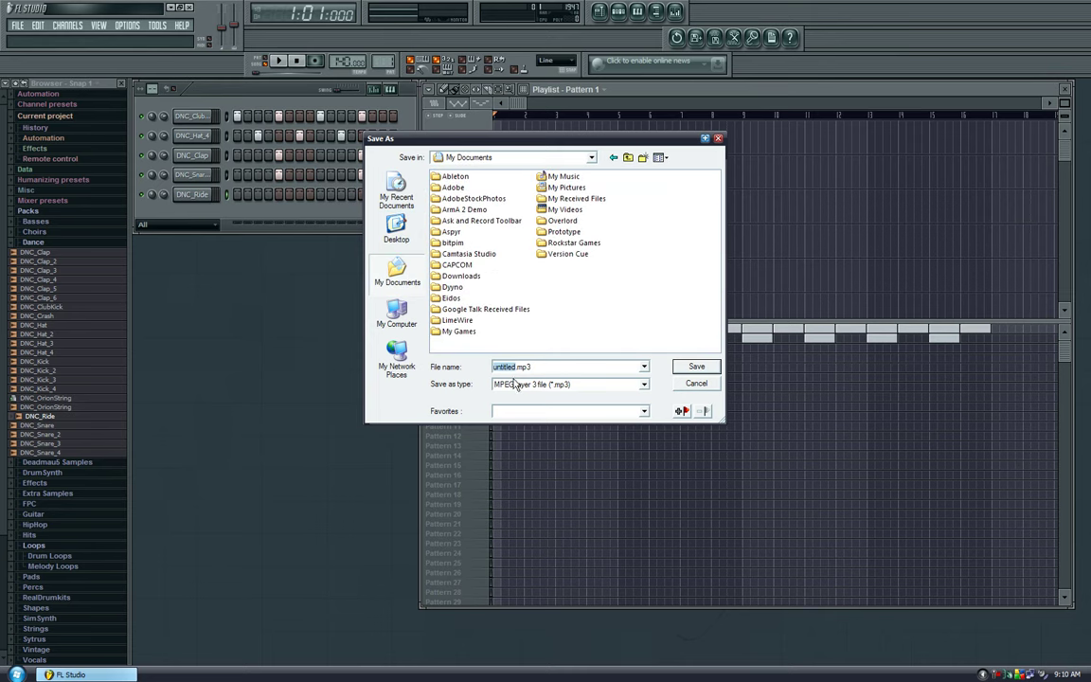
text(Test MP3)
click(696, 367)
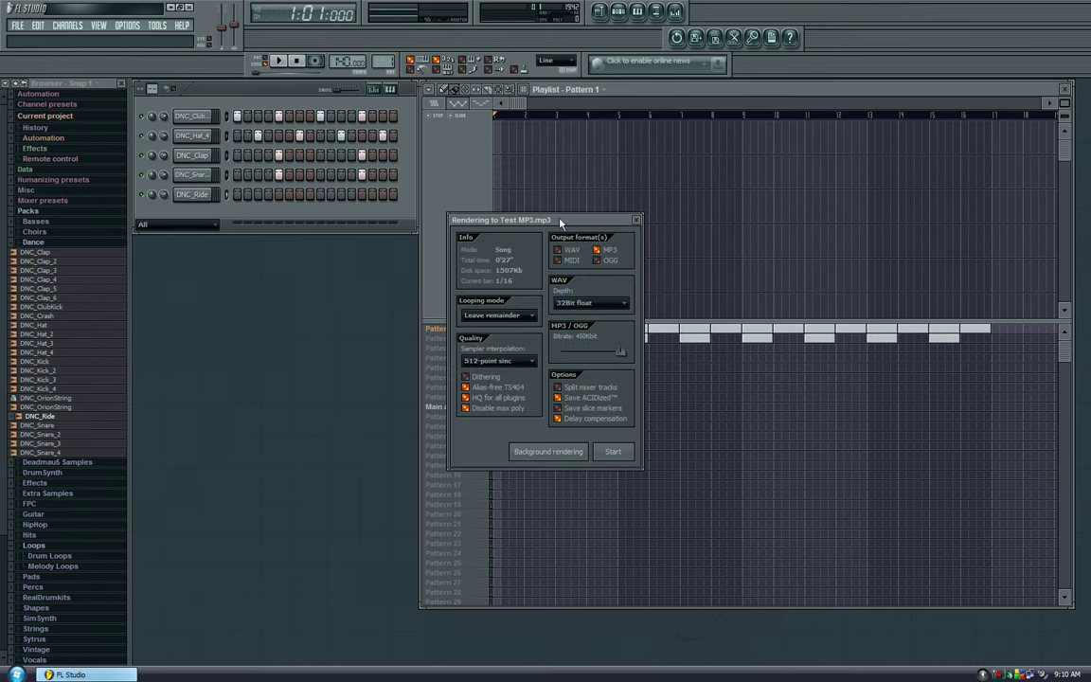
Raise the render window and adjust the MP3 bitrate slider to 192 kbit (about 643 Kb).
drag(557, 220, 551, 194)
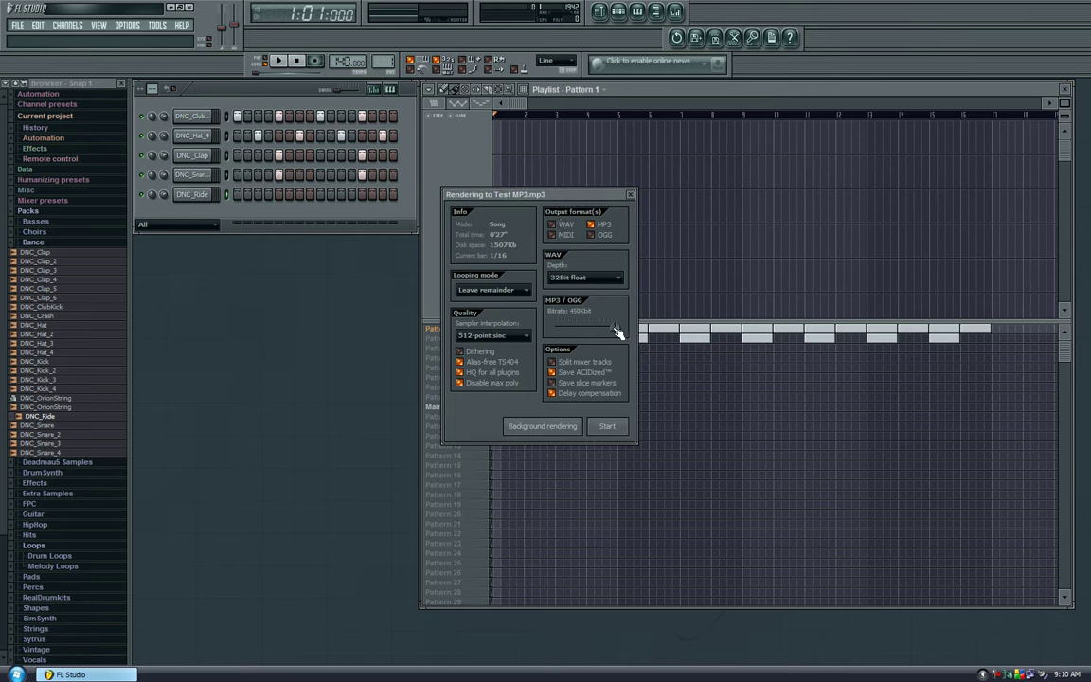
drag(614, 325, 494, 388)
drag(563, 327, 614, 327)
drag(613, 326, 602, 327)
drag(602, 326, 615, 326)
drag(615, 327, 594, 326)
Try Cut remainder as the looping mode, then return it to Leave remainder.
click(528, 291)
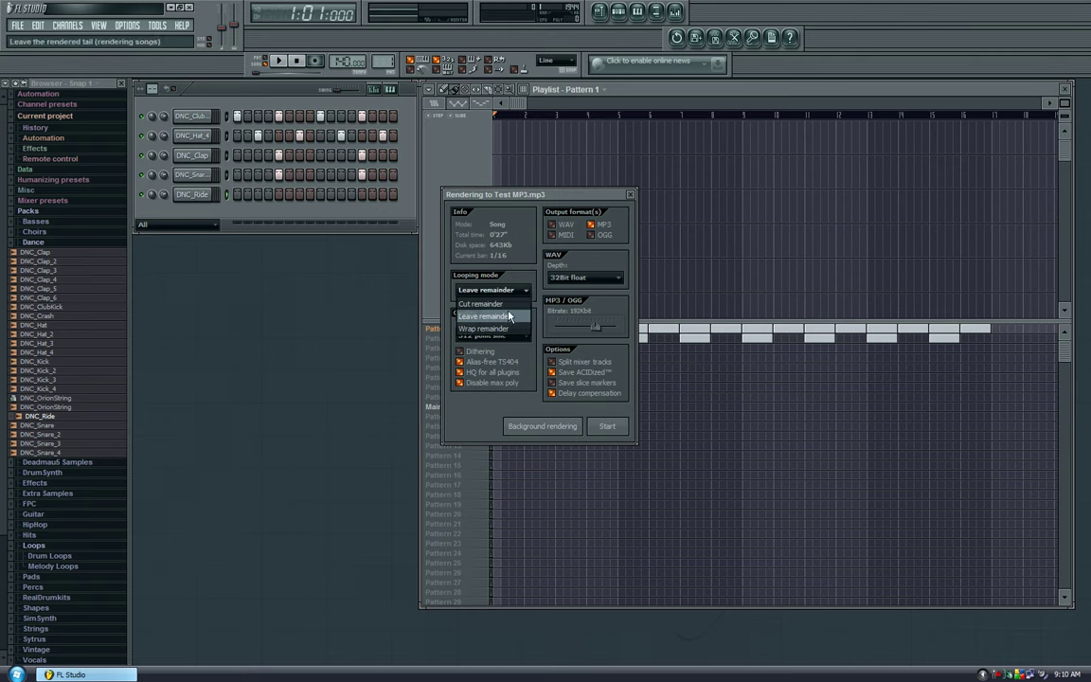
click(460, 274)
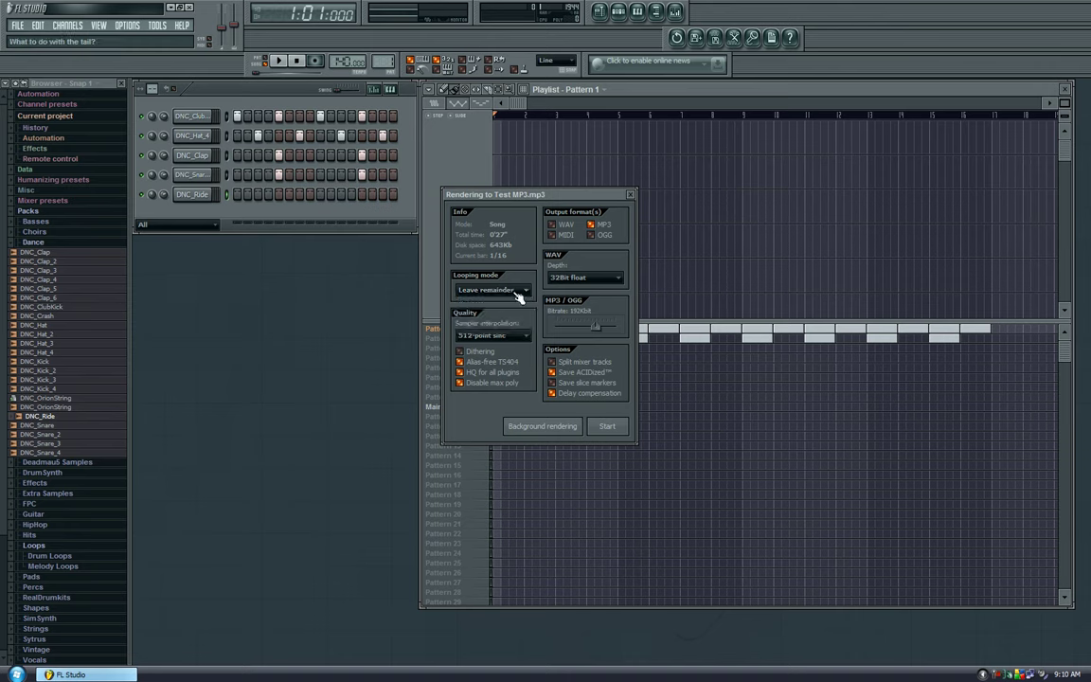
click(490, 290)
click(507, 317)
click(483, 288)
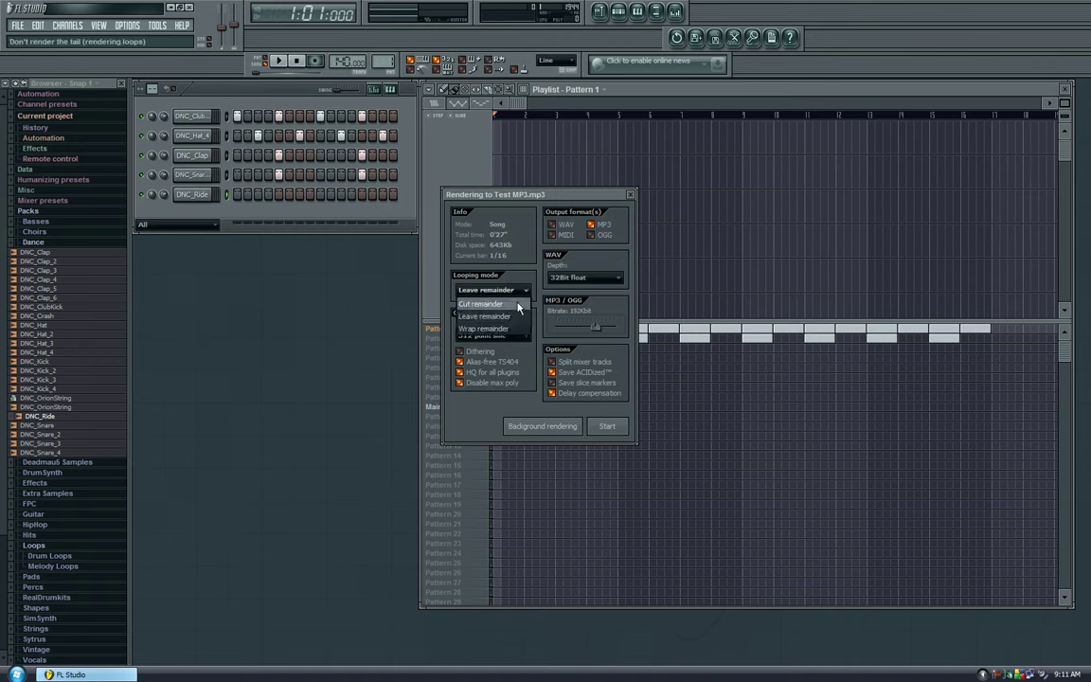
click(465, 271)
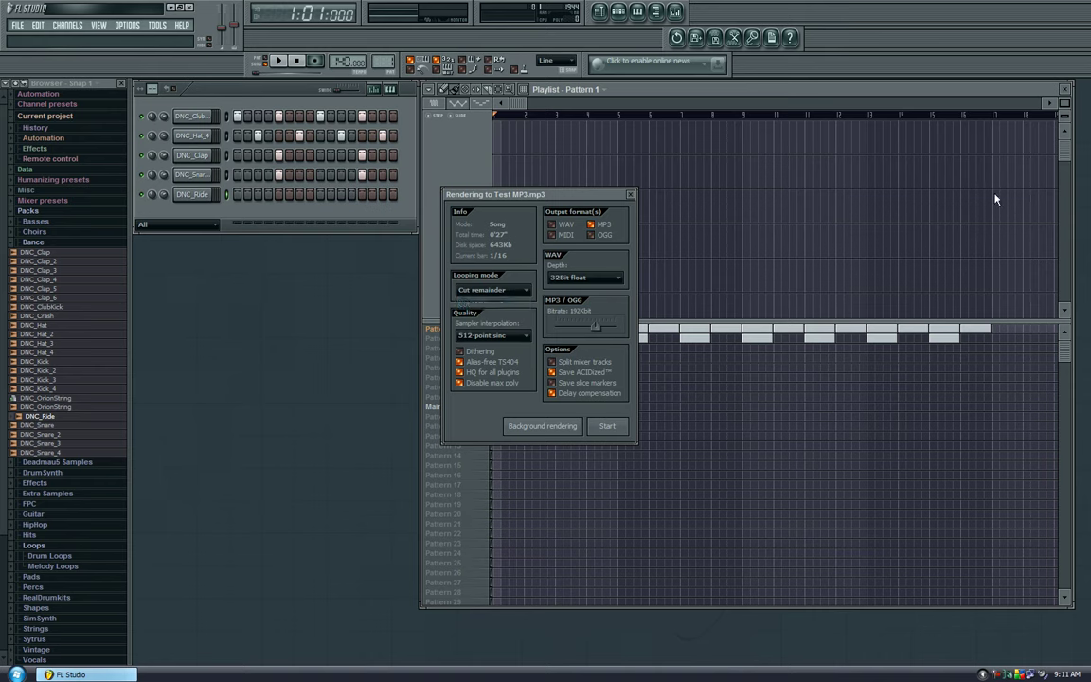
click(483, 288)
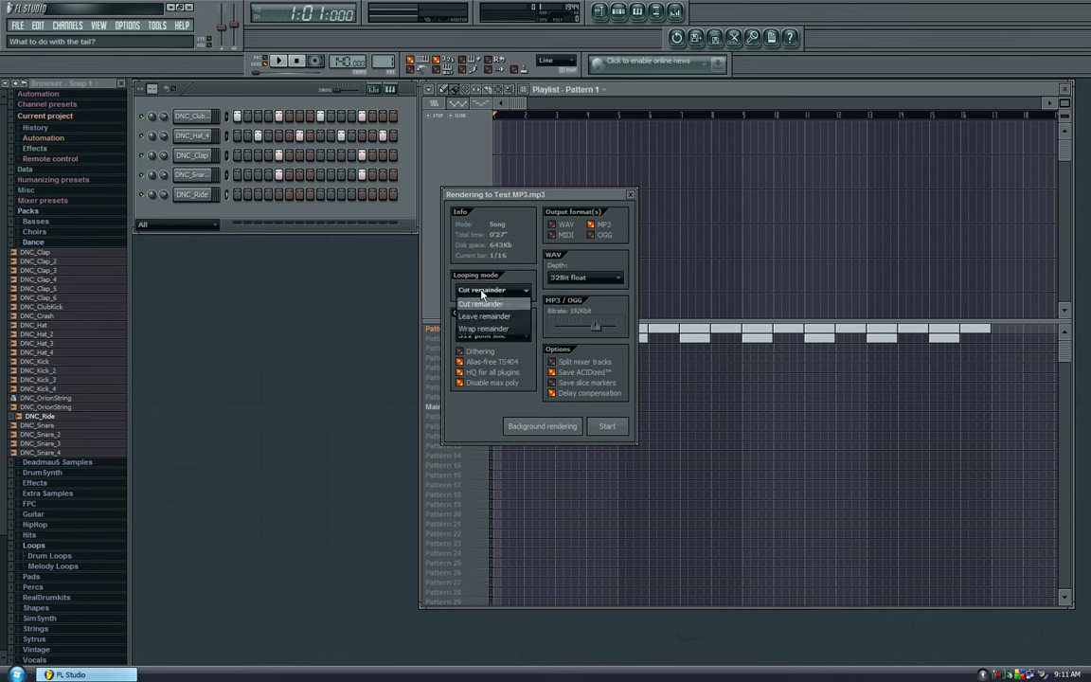
click(491, 310)
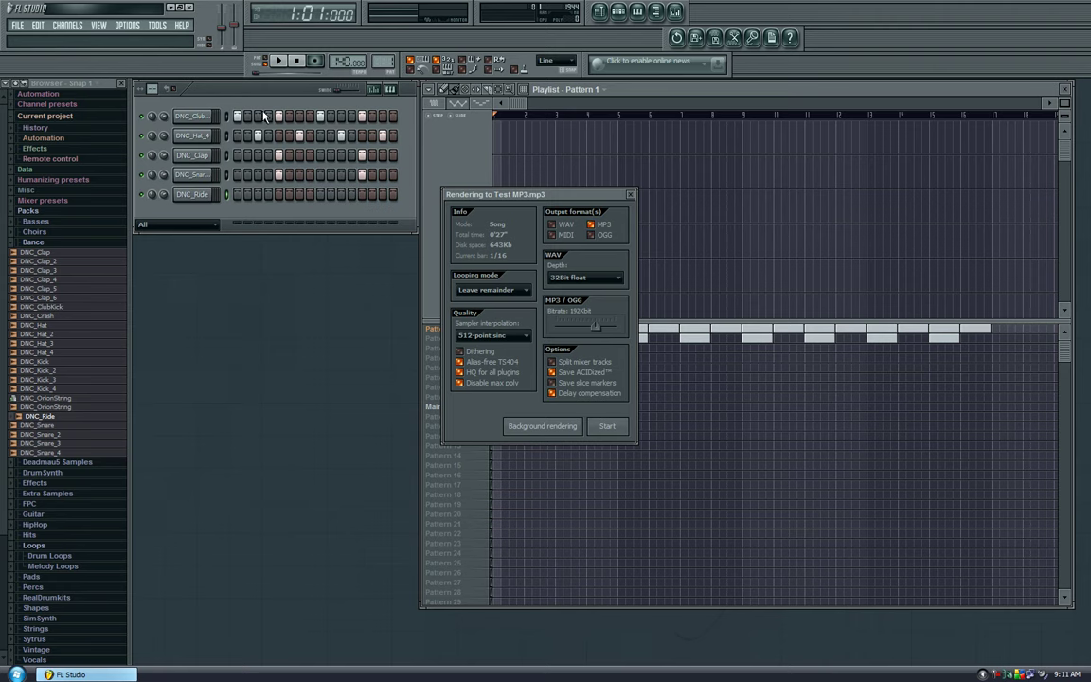
click(519, 290)
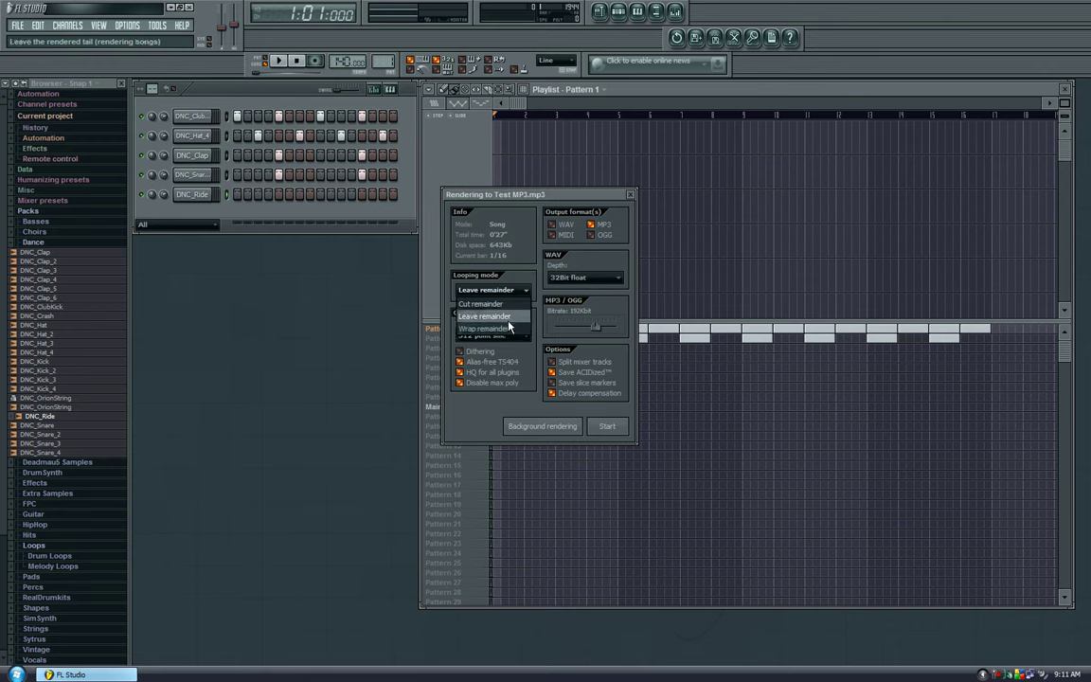
Keep Leave remainder looping and 32Bit float as the WAV depth.
click(457, 288)
click(609, 279)
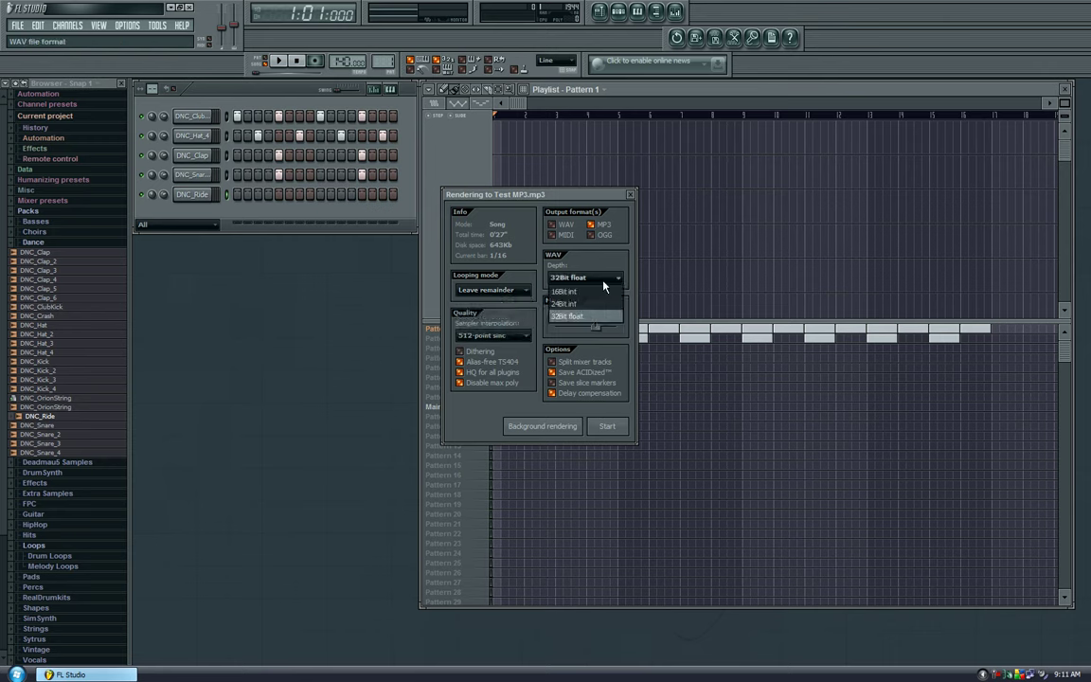
click(609, 284)
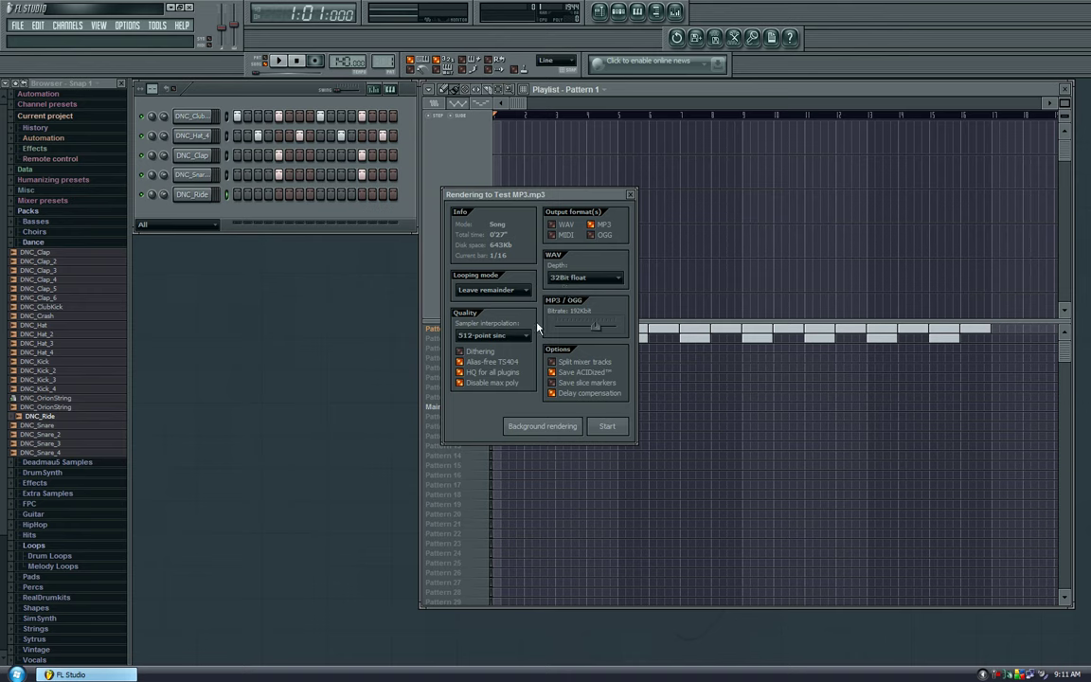
Review the sampler interpolation choices, leaving it at 512-point sinc.
click(509, 335)
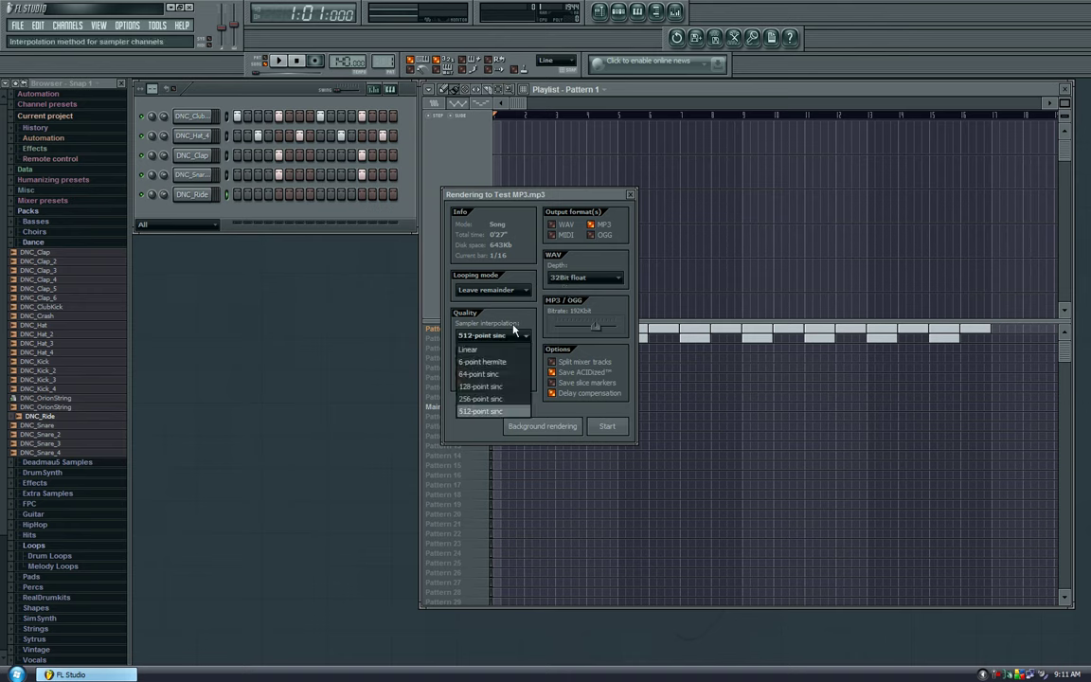
click(508, 336)
click(506, 337)
click(516, 335)
click(517, 336)
click(492, 411)
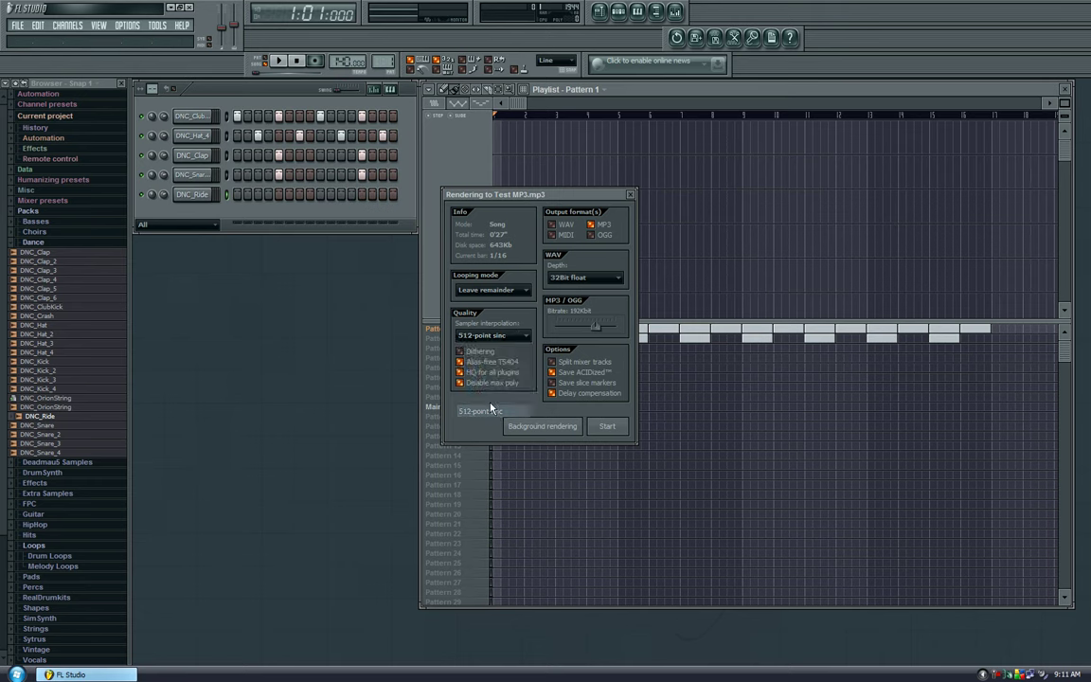
click(508, 337)
click(508, 336)
click(508, 336)
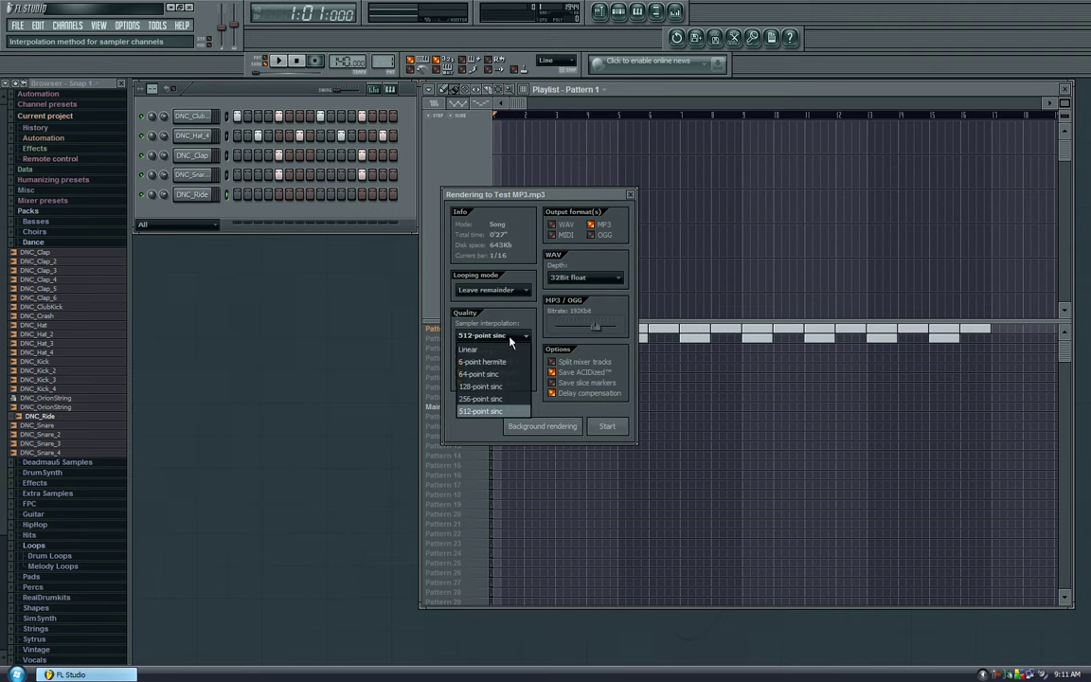
click(509, 339)
click(509, 339)
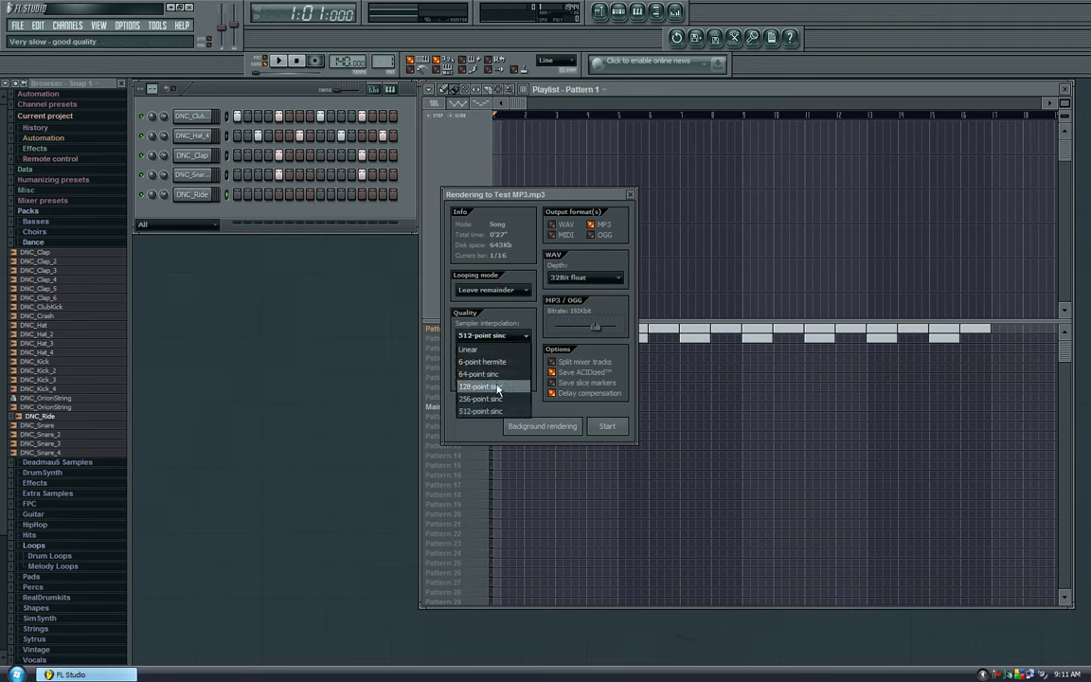
click(524, 336)
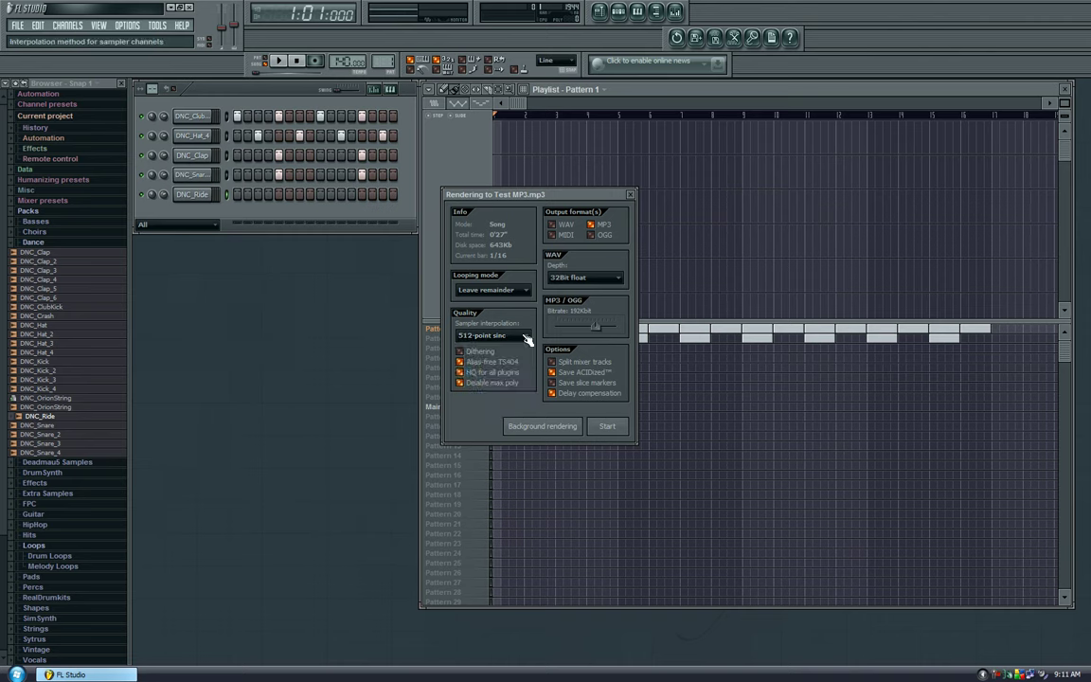
click(523, 336)
click(483, 410)
Change the sampler interpolation from 512-point sinc to 256-point sinc.
click(488, 336)
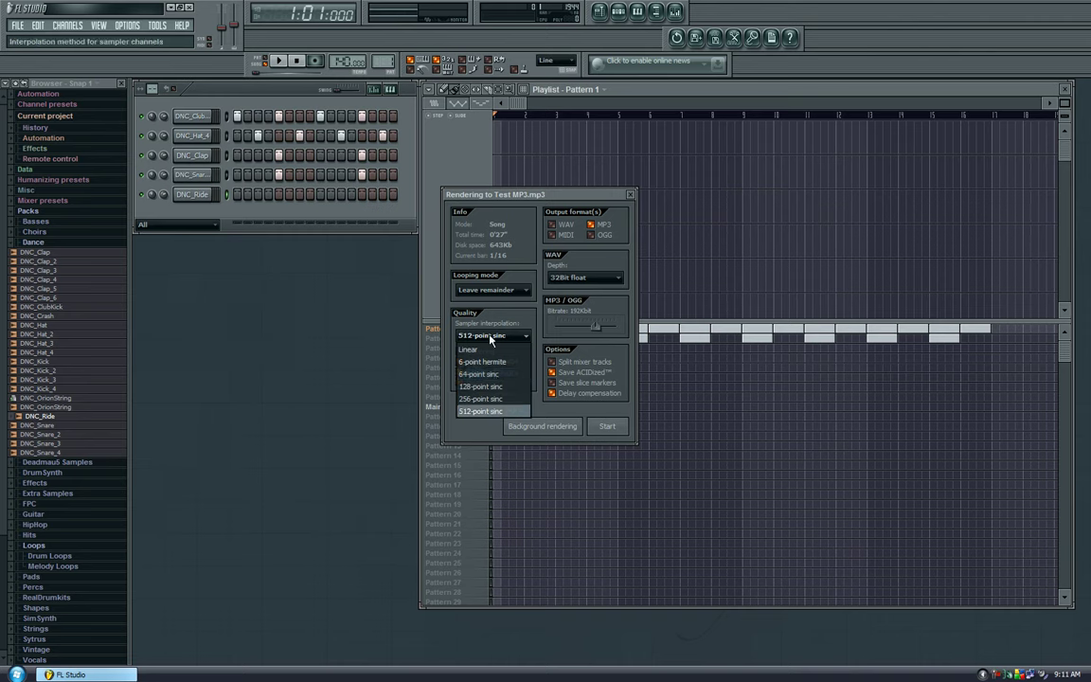
click(476, 411)
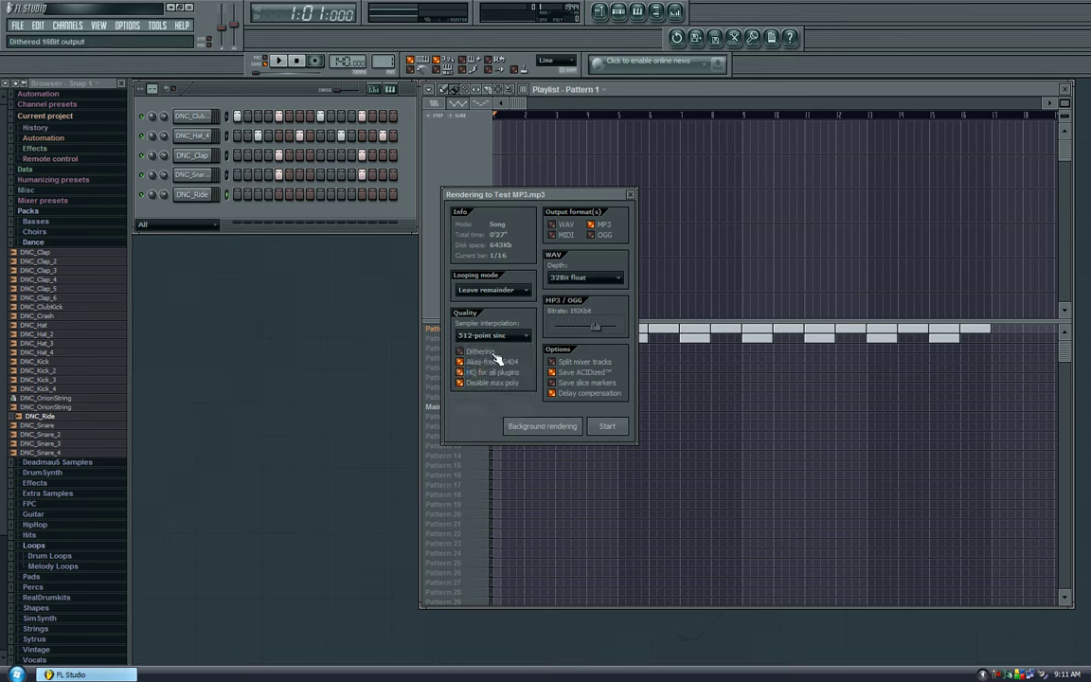
click(507, 338)
click(509, 339)
click(508, 338)
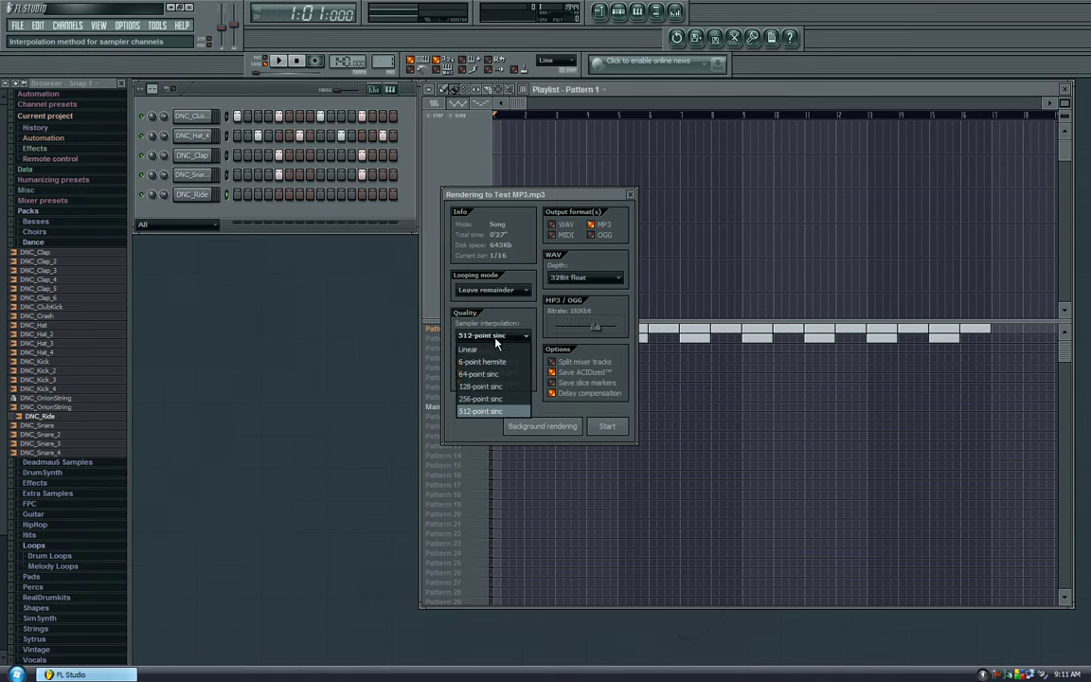
click(488, 414)
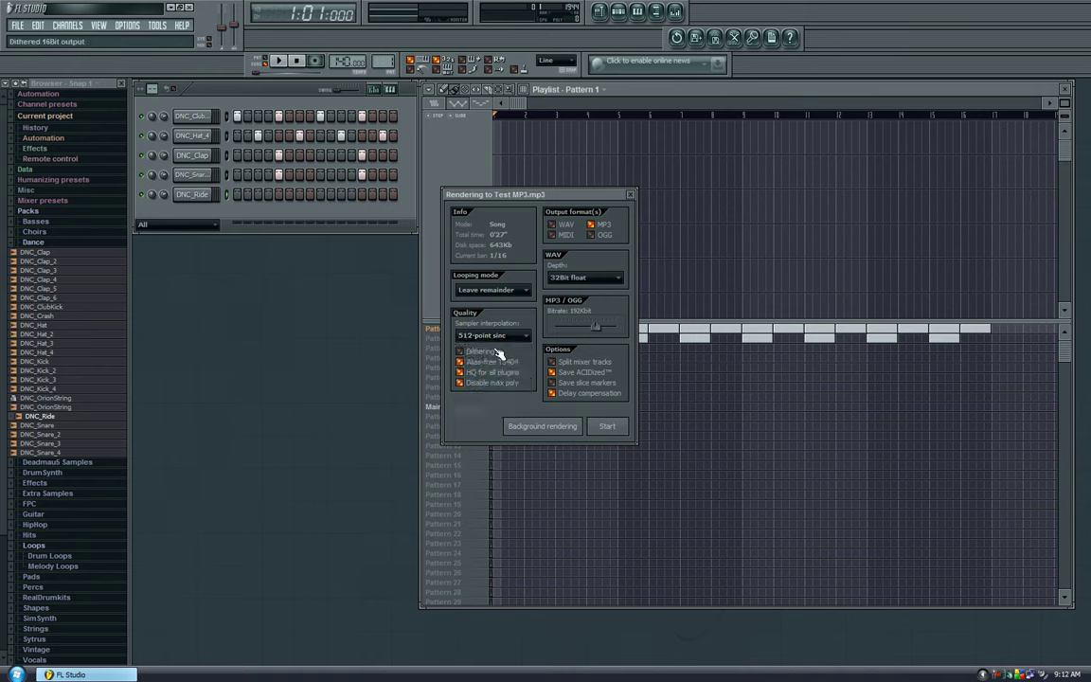
click(502, 338)
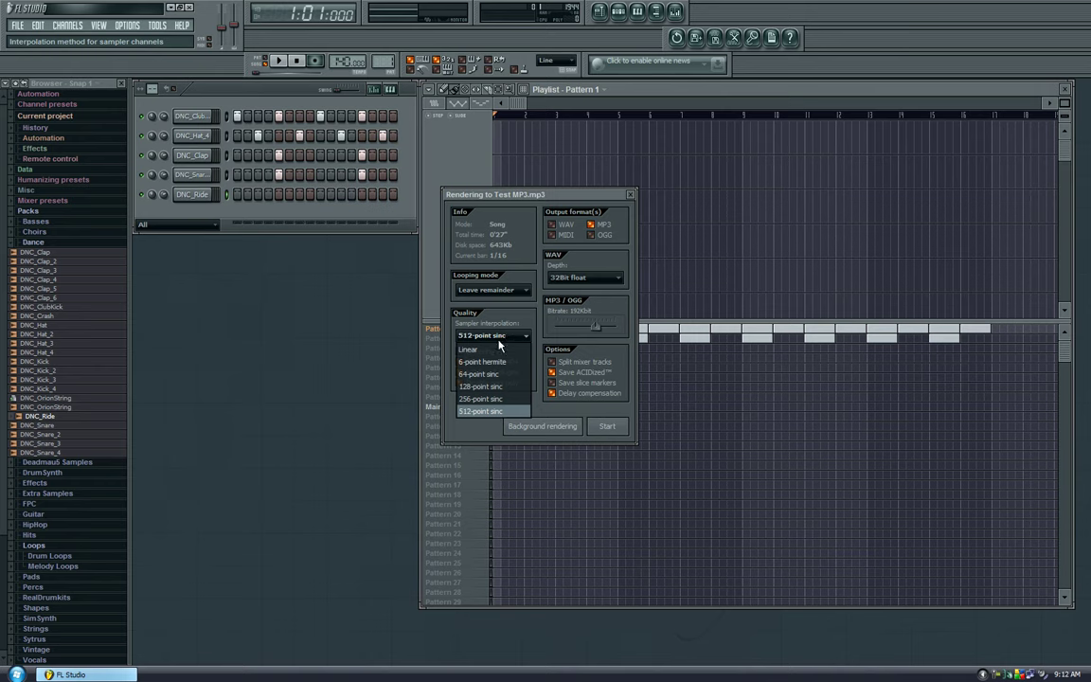
click(483, 416)
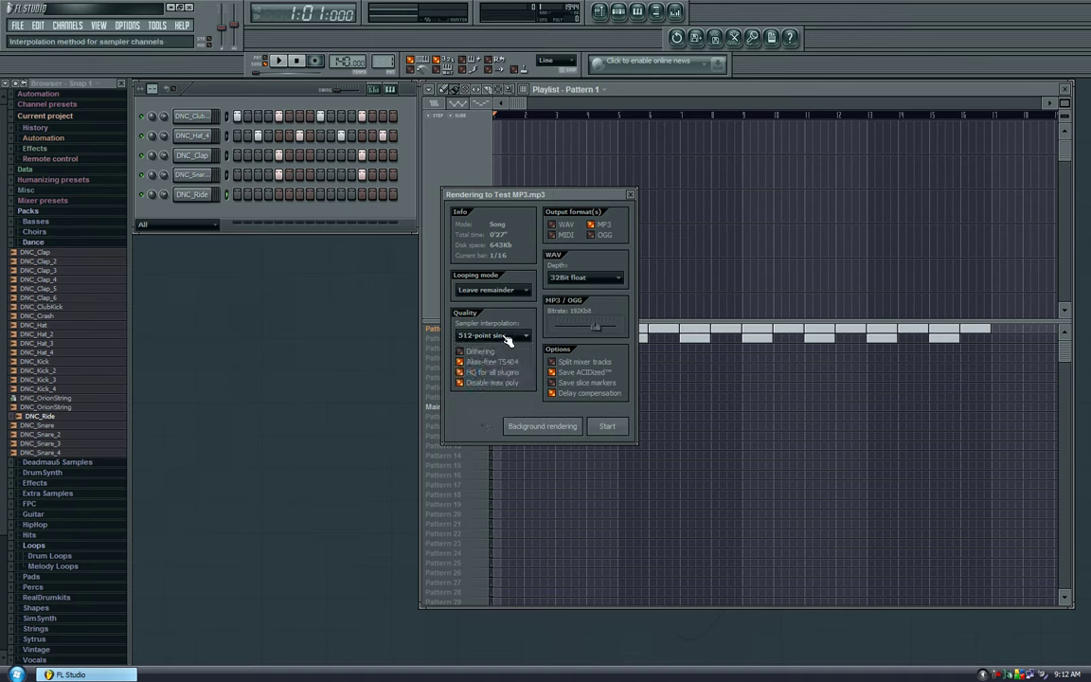
click(507, 339)
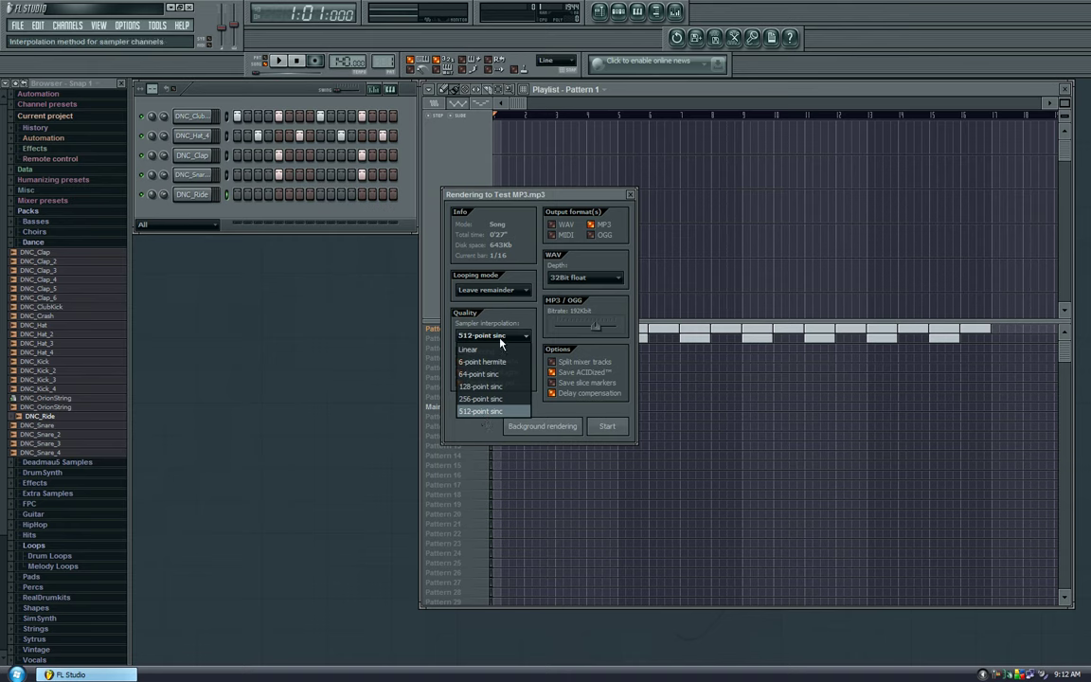
click(487, 411)
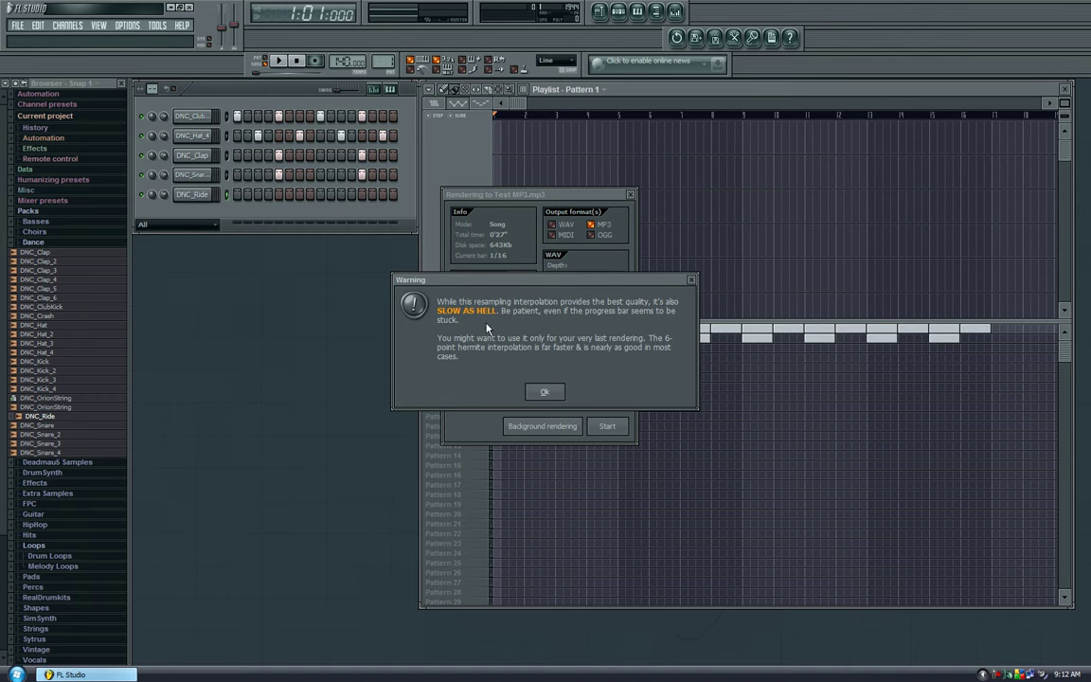
Dismiss the slow-interpolation warning and render the song to Test MP3.mp3.
click(549, 391)
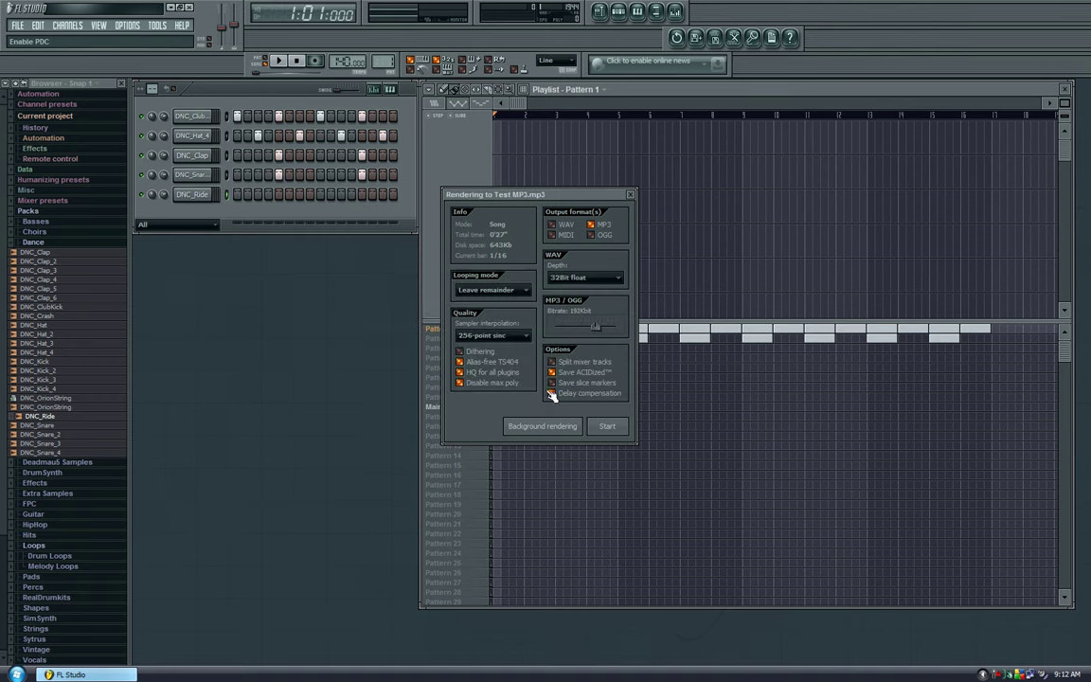
click(601, 433)
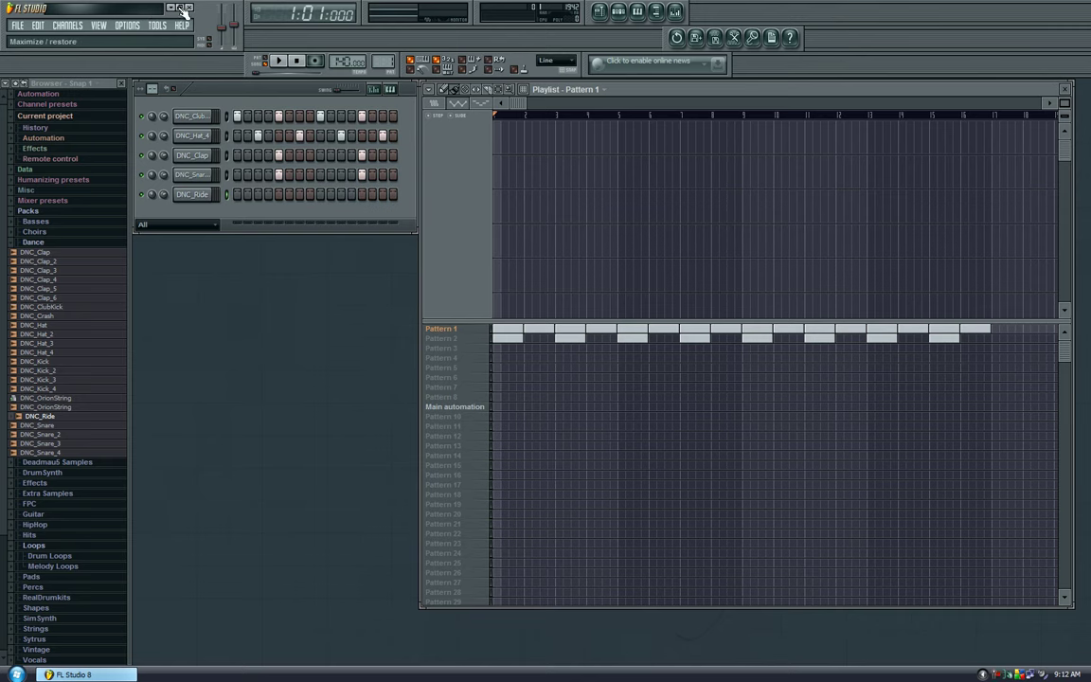
Open My Documents from the Start menu and play the rendered Test MP3.mp3.
click(17, 674)
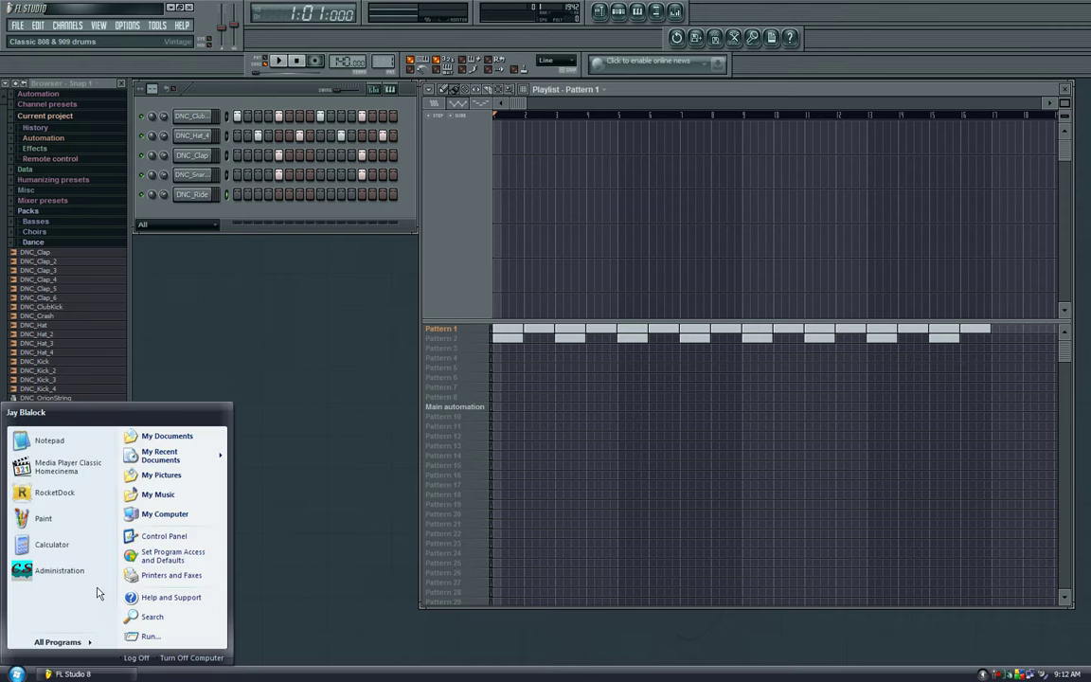
click(180, 438)
drag(840, 111, 666, 137)
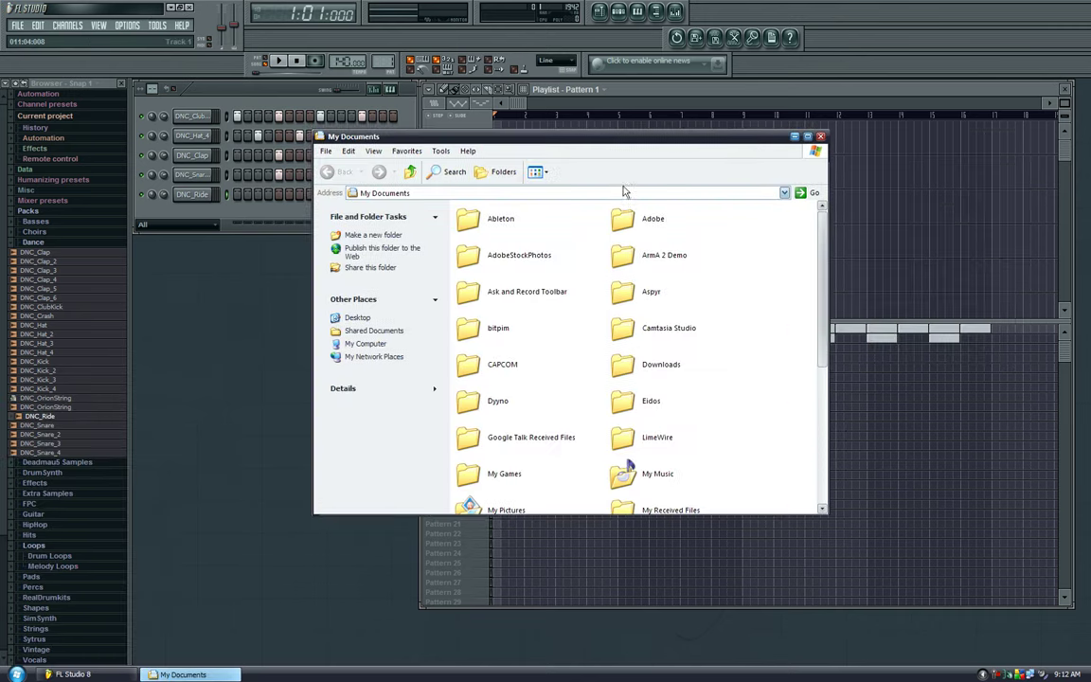
scroll(645, 319, down, 5)
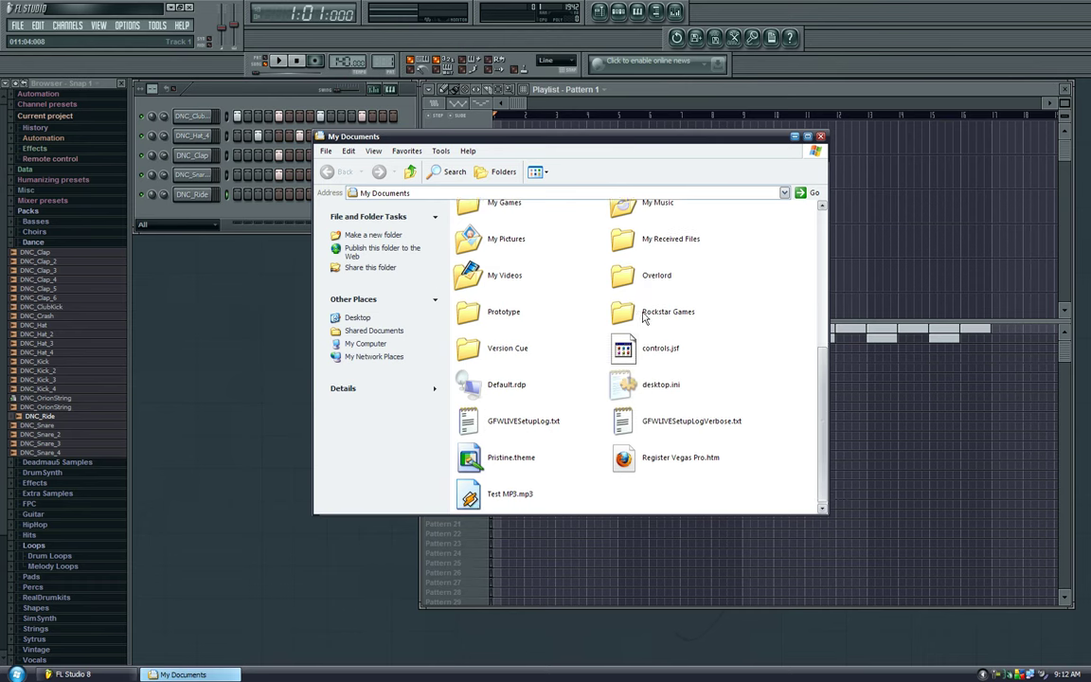
click(503, 496)
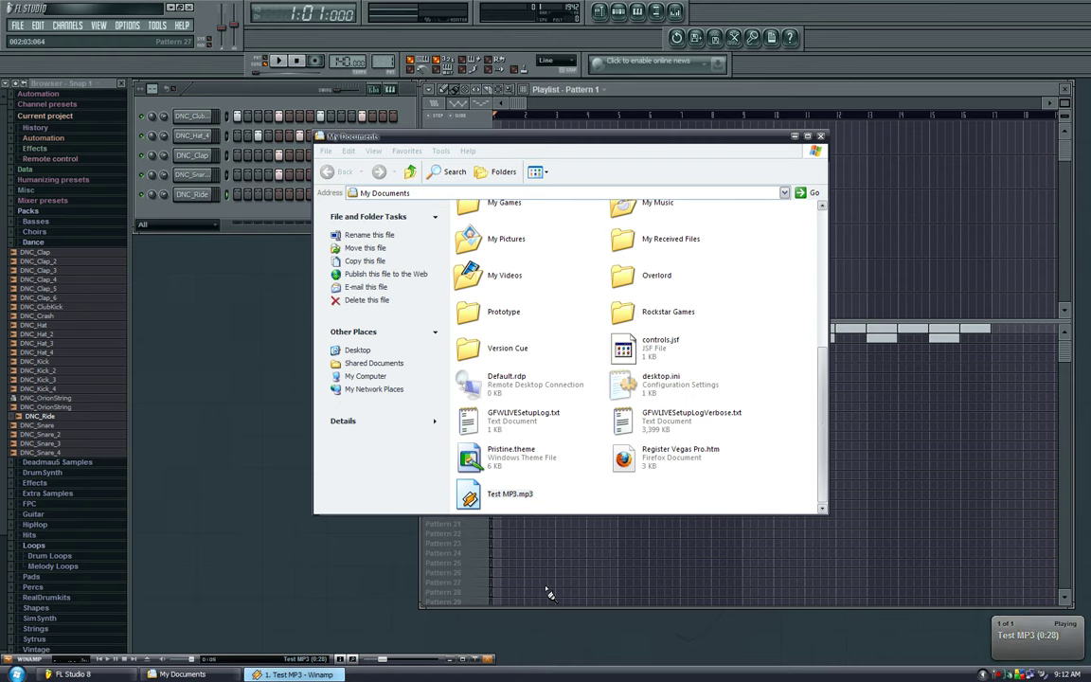
After playback, close the media player and the My Documents window.
click(580, 499)
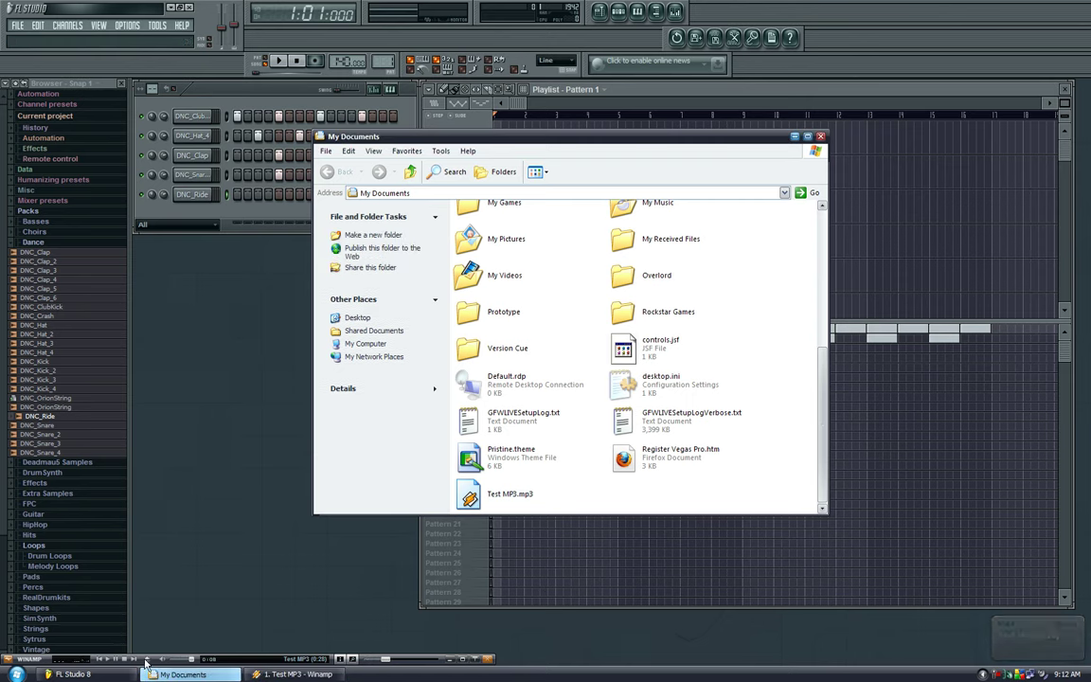
click(487, 658)
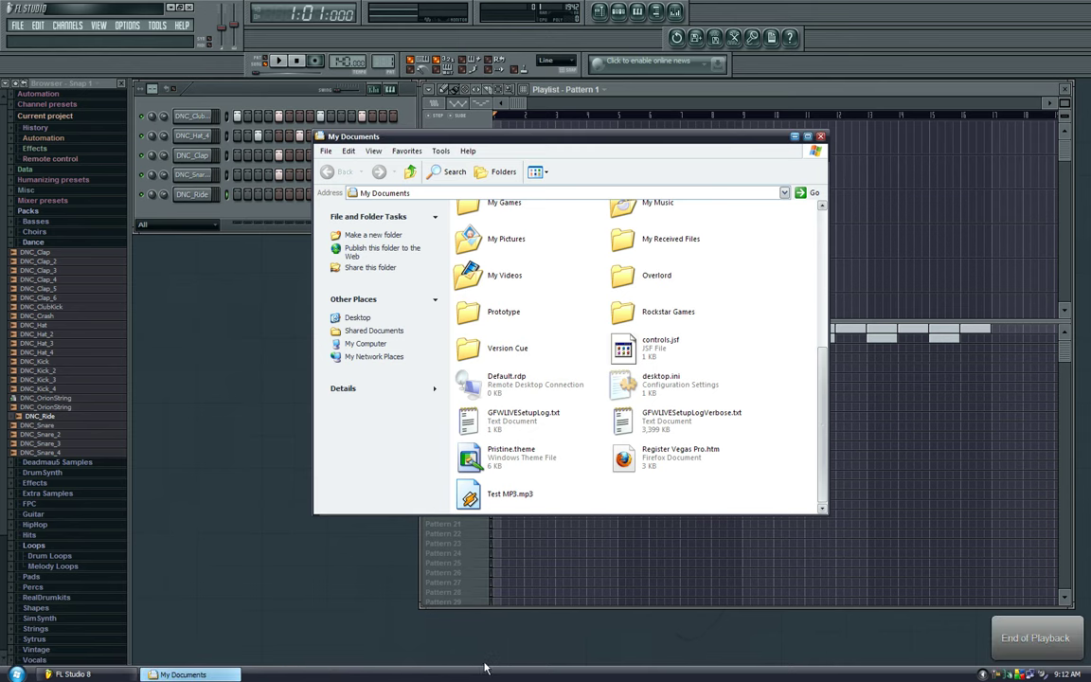
click(820, 137)
Drag the Playlist window back to its original spot beside the channel rack.
drag(646, 105, 709, 114)
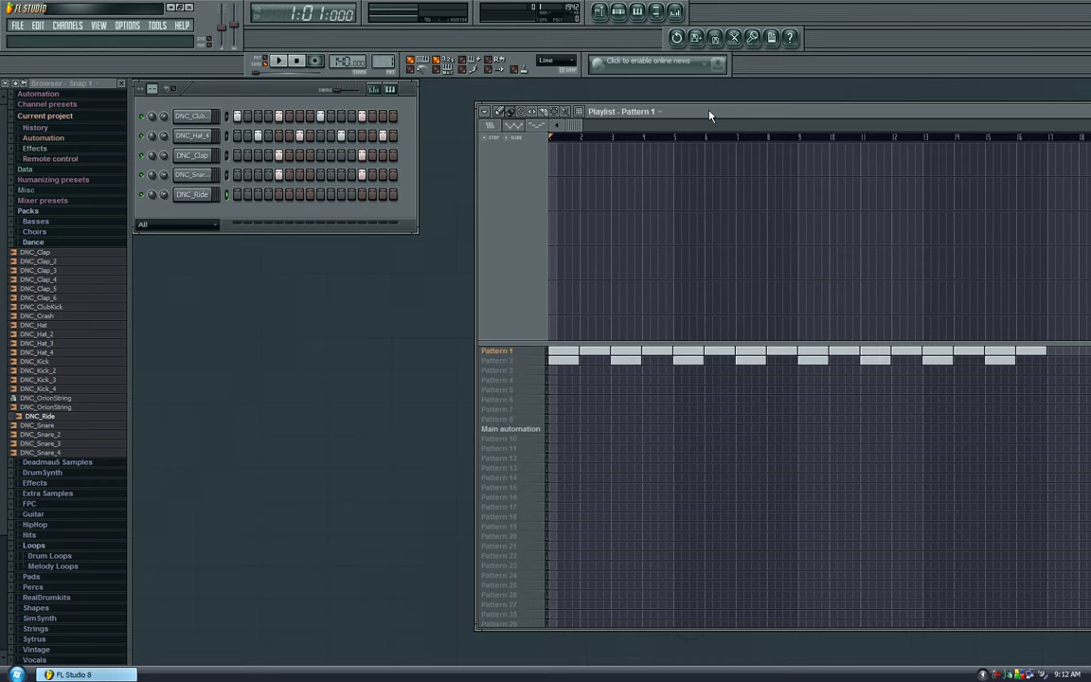
drag(709, 115, 654, 93)
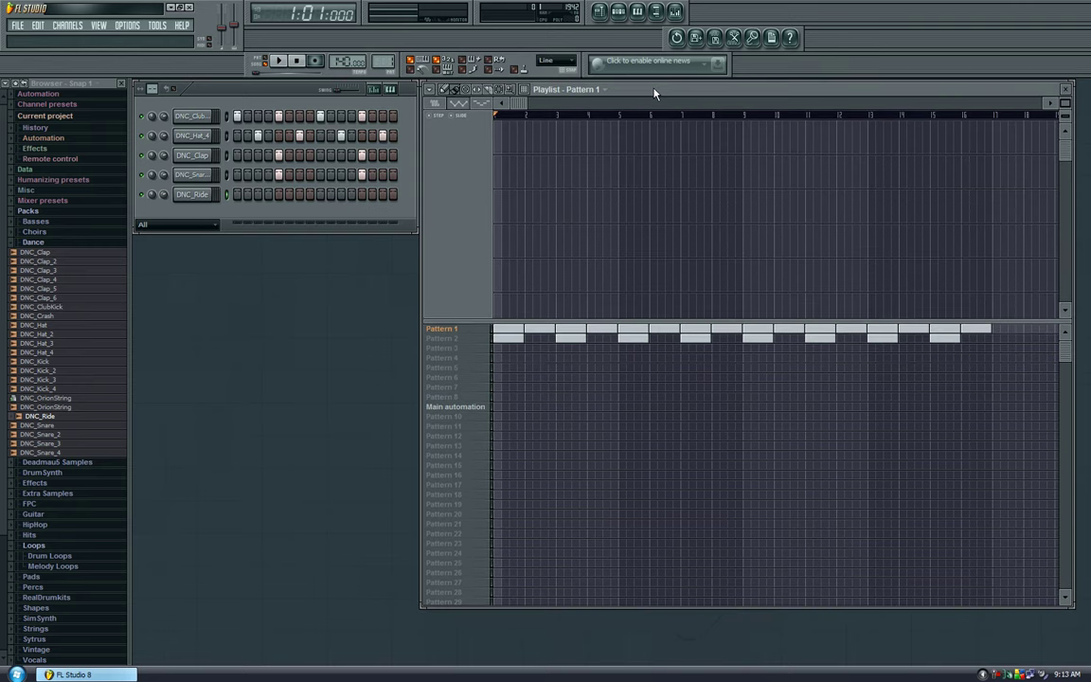